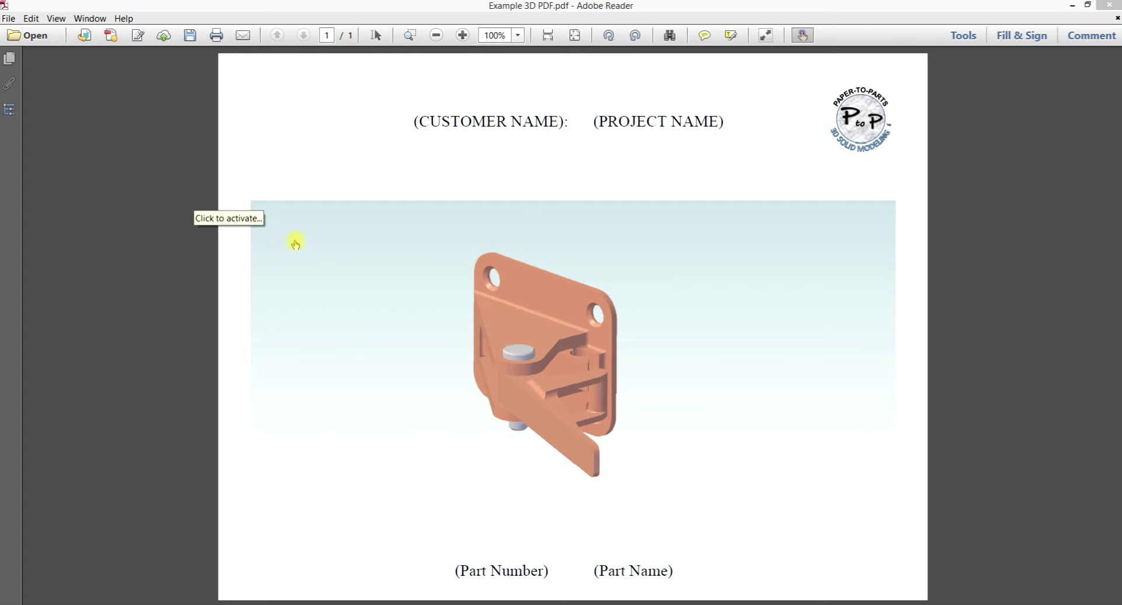
# Activate the embedded door-lock 3D model and pan it slightly to the right.
pyautogui.click(416, 288)
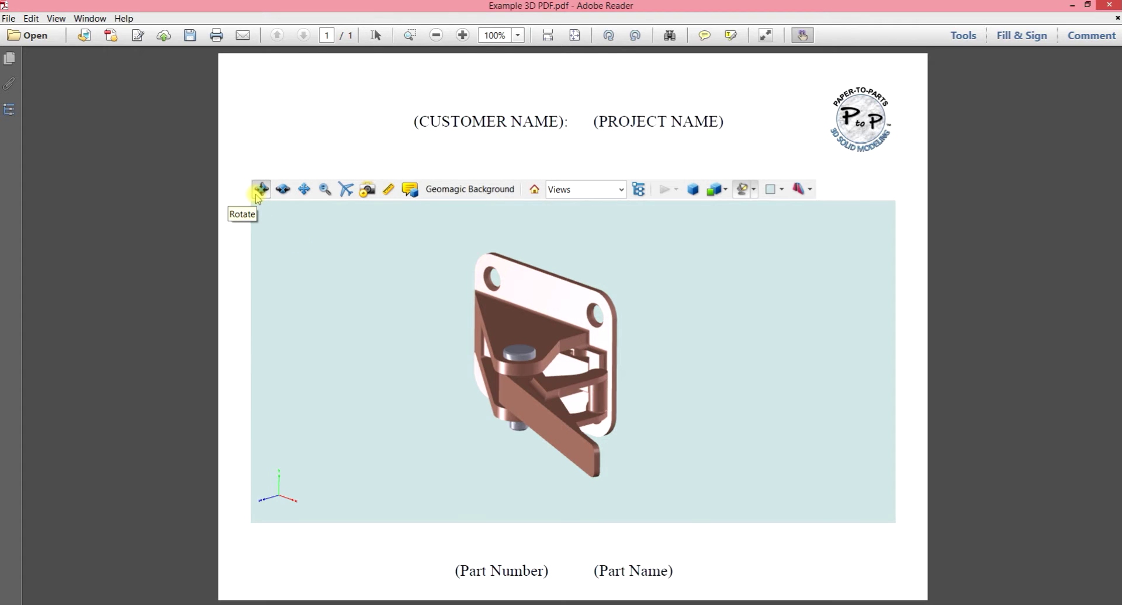
pyautogui.click(304, 190)
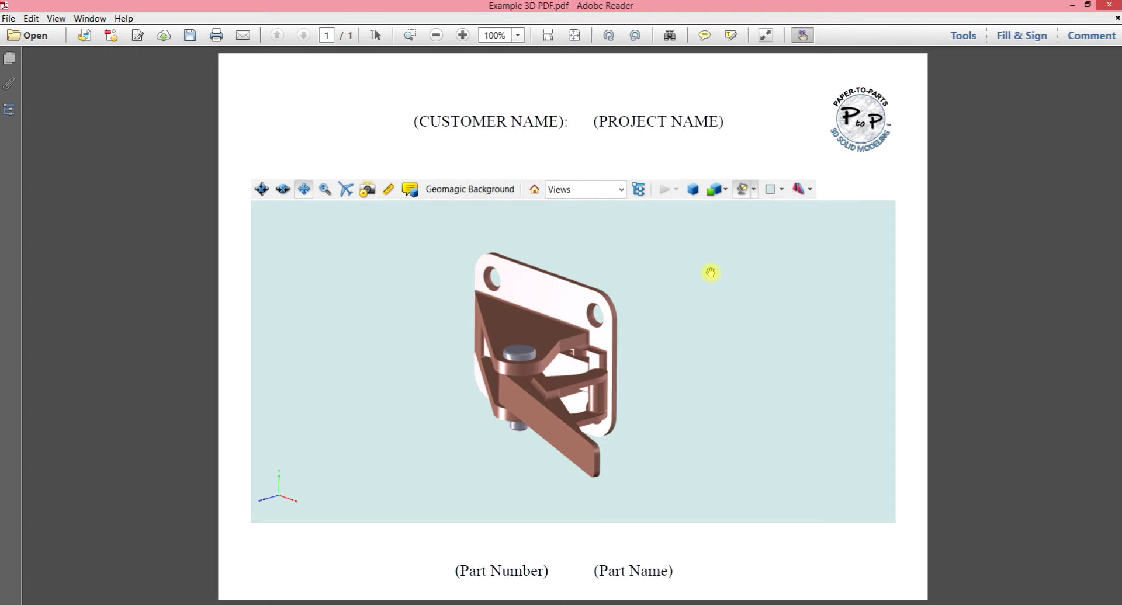
pyautogui.moveTo(711, 273); pyautogui.dragTo(433, 305)
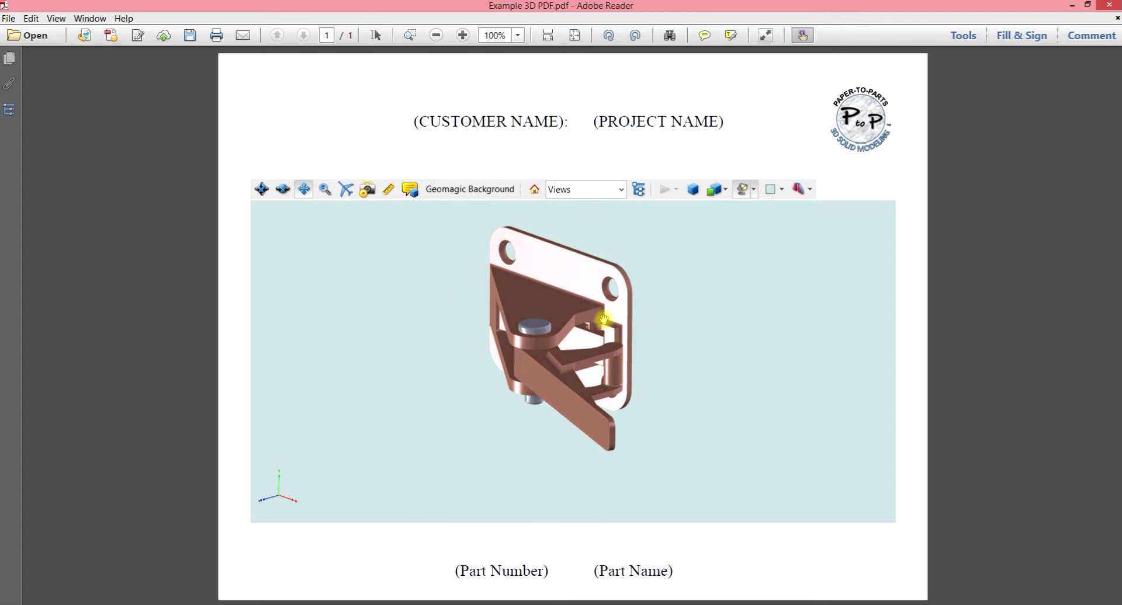
pyautogui.moveTo(700, 343); pyautogui.dragTo(700, 370)
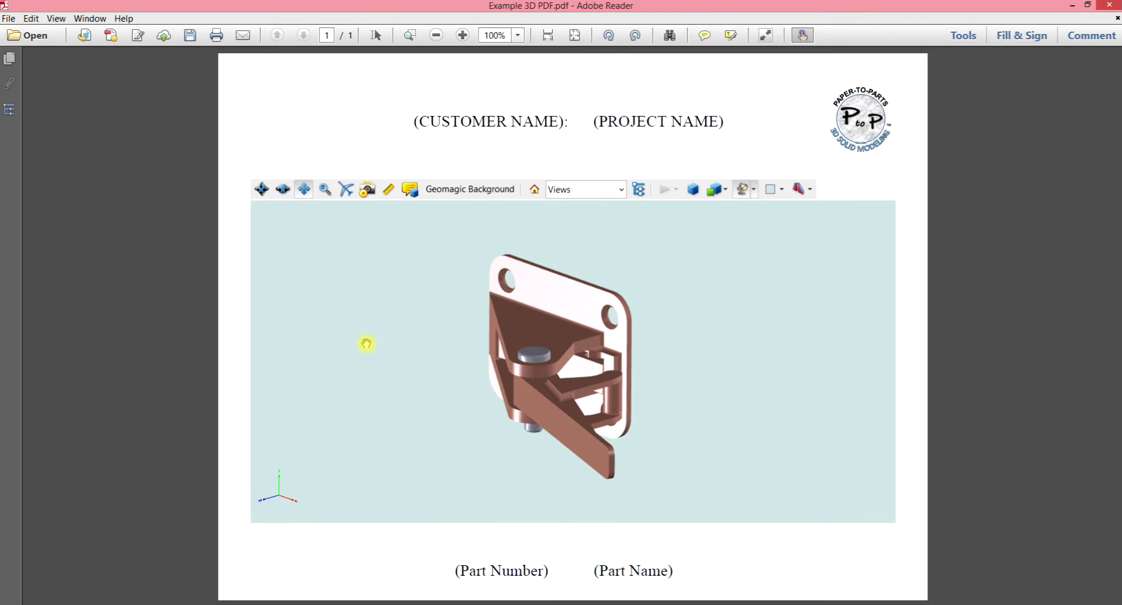
pyautogui.moveTo(367, 344)
pyautogui.mouseDown()
pyautogui.moveTo(393, 322)
pyautogui.moveTo(362, 326)
pyautogui.mouseUp()
pyautogui.moveTo(678, 327)
pyautogui.mouseDown()
pyautogui.moveTo(713, 330)
pyautogui.moveTo(679, 331)
pyautogui.mouseUp()
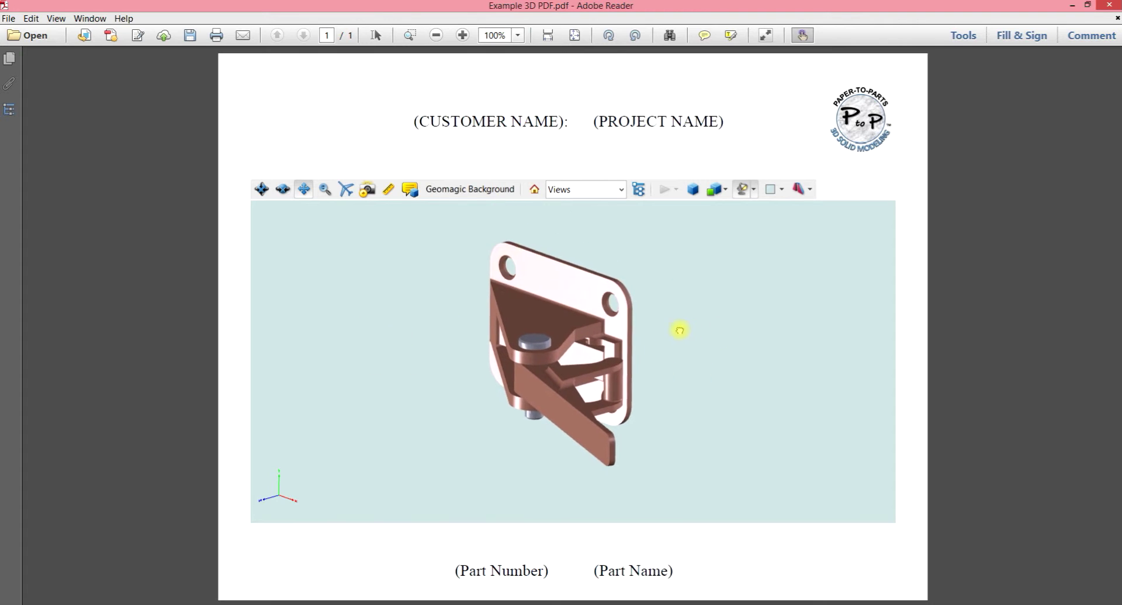
# With the Zoom tool, zoom in on the top-left hole, then return to the Home view.
pyautogui.click(325, 189)
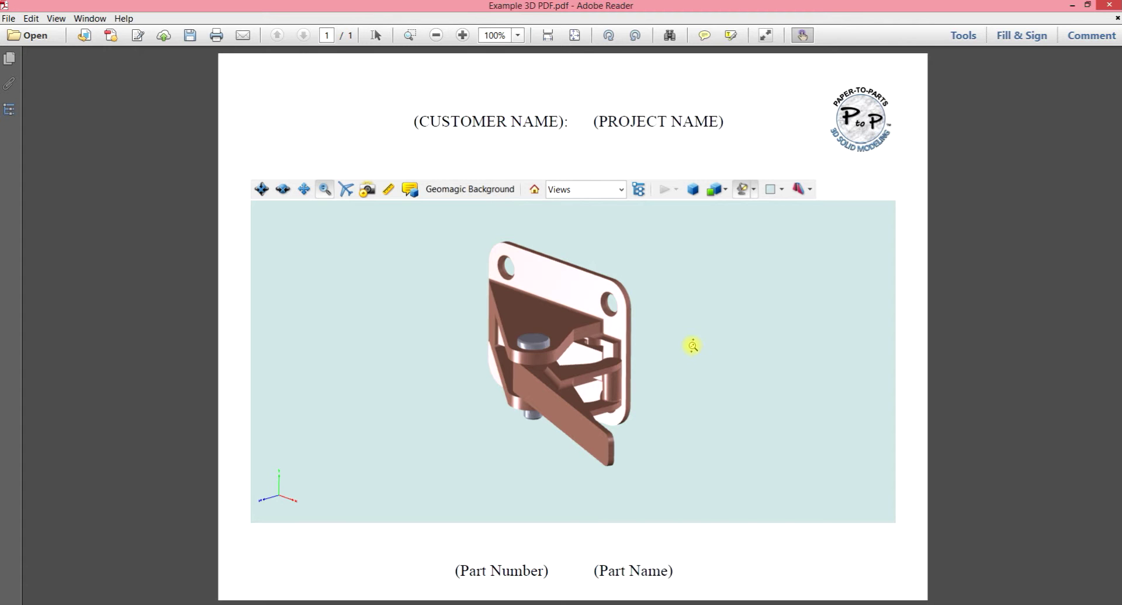
pyautogui.moveTo(692, 346); pyautogui.dragTo(651, 310)
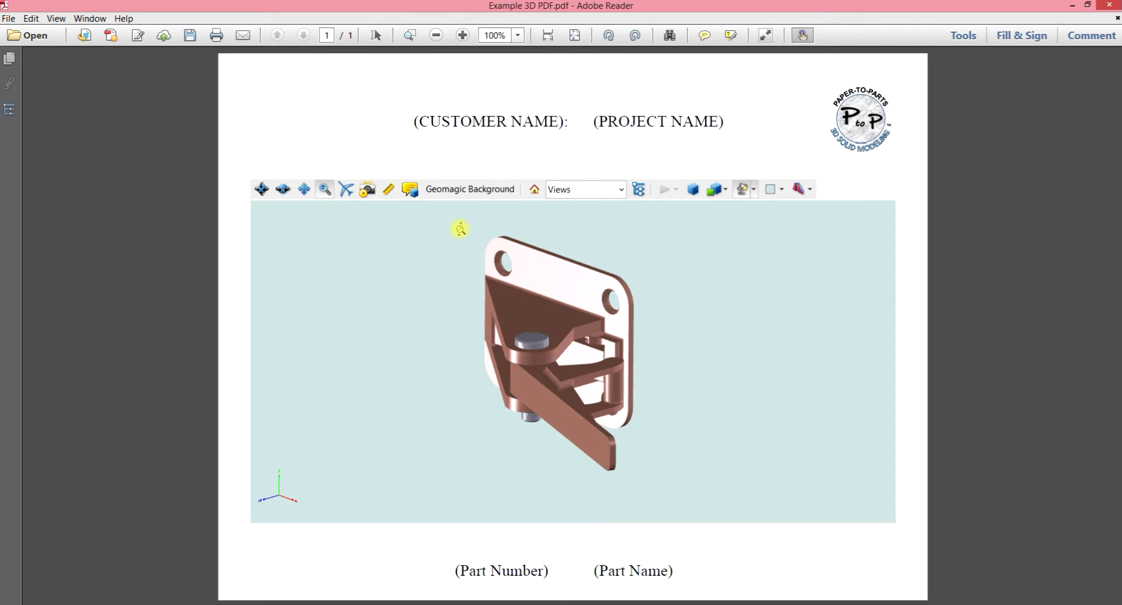
pyautogui.moveTo(457, 228); pyautogui.dragTo(547, 295)
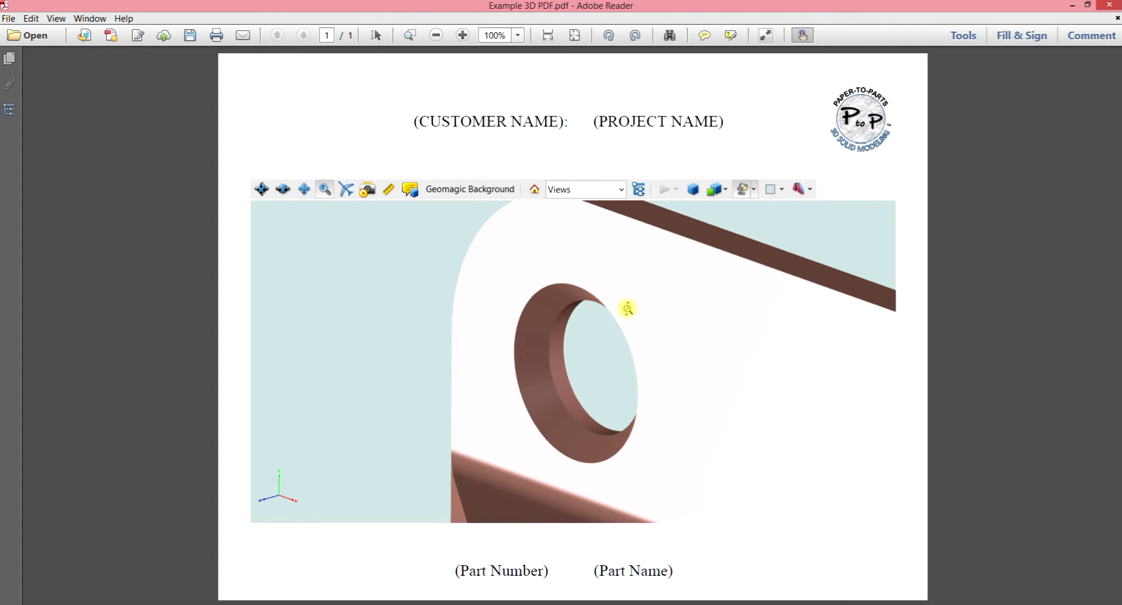
pyautogui.click(534, 190)
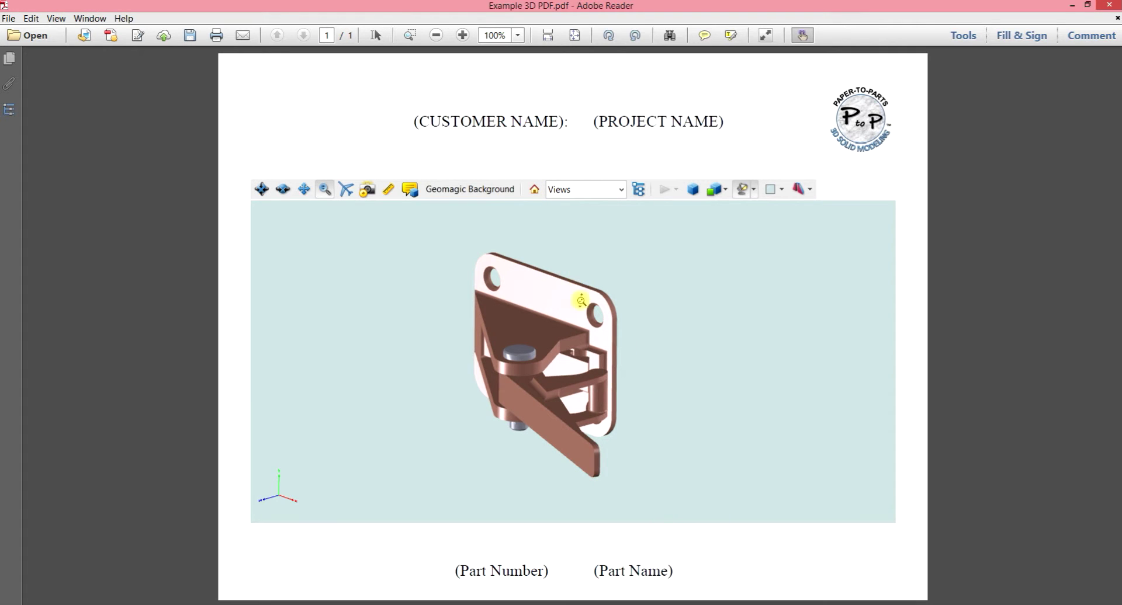
# Zoom in on the hinge, left edge and upper mounting hole, resetting to Home after each.
pyautogui.moveTo(577, 355); pyautogui.dragTo(644, 435)
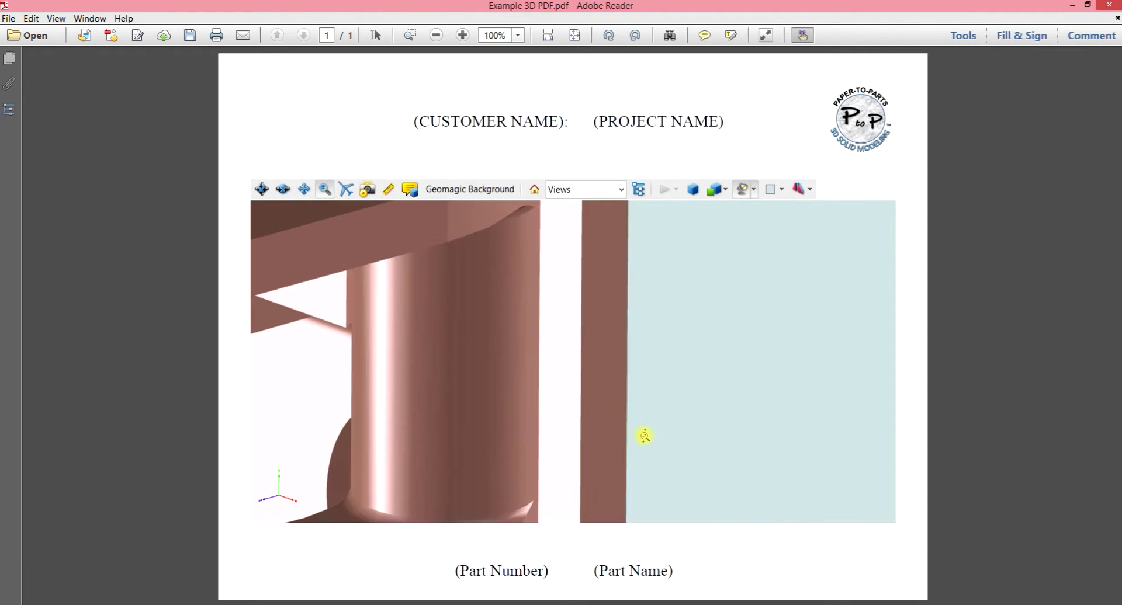
pyautogui.click(534, 190)
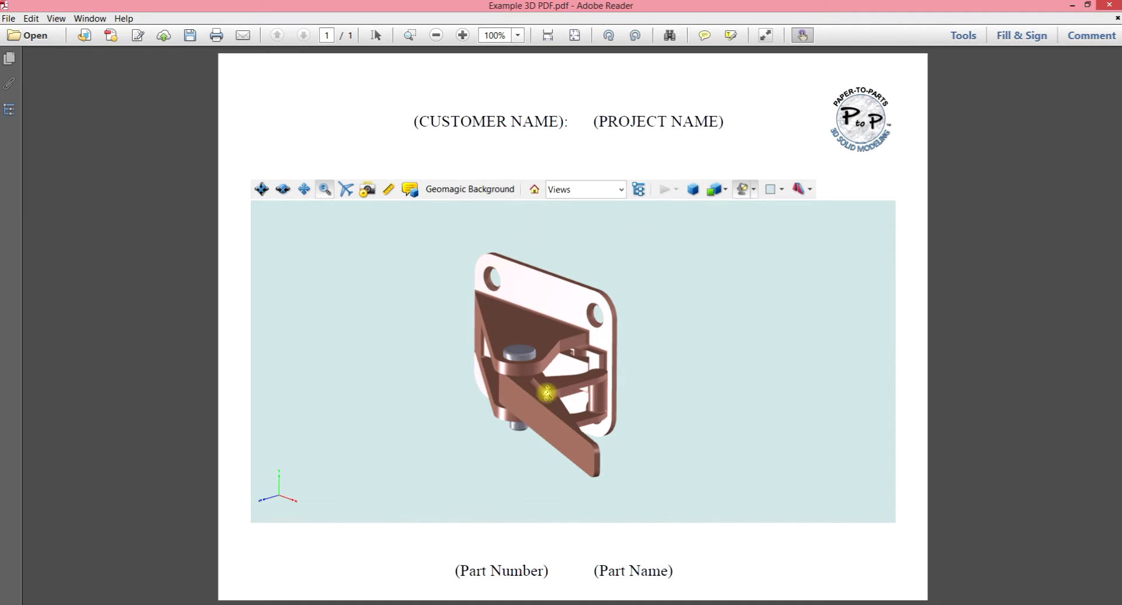
pyautogui.moveTo(464, 357); pyautogui.dragTo(506, 418)
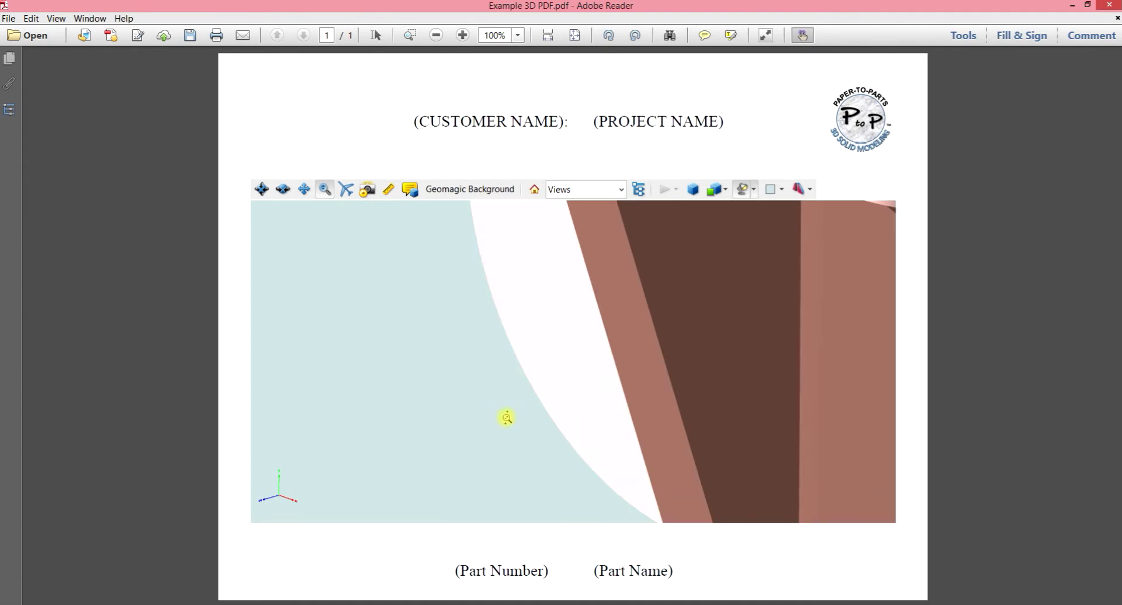
pyautogui.click(534, 189)
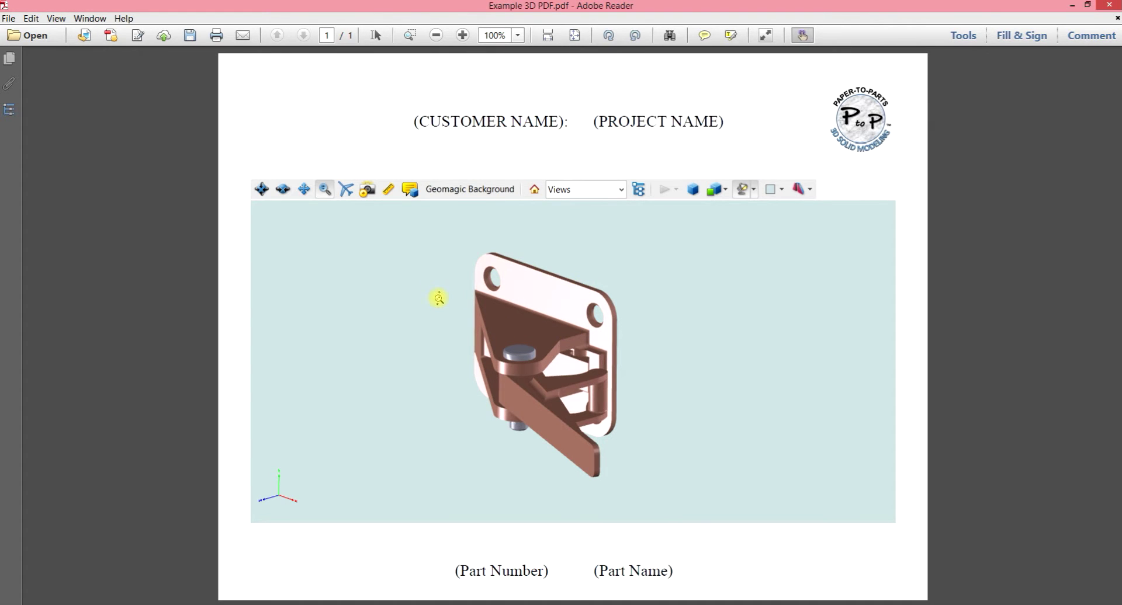
pyautogui.moveTo(457, 269); pyautogui.dragTo(521, 308)
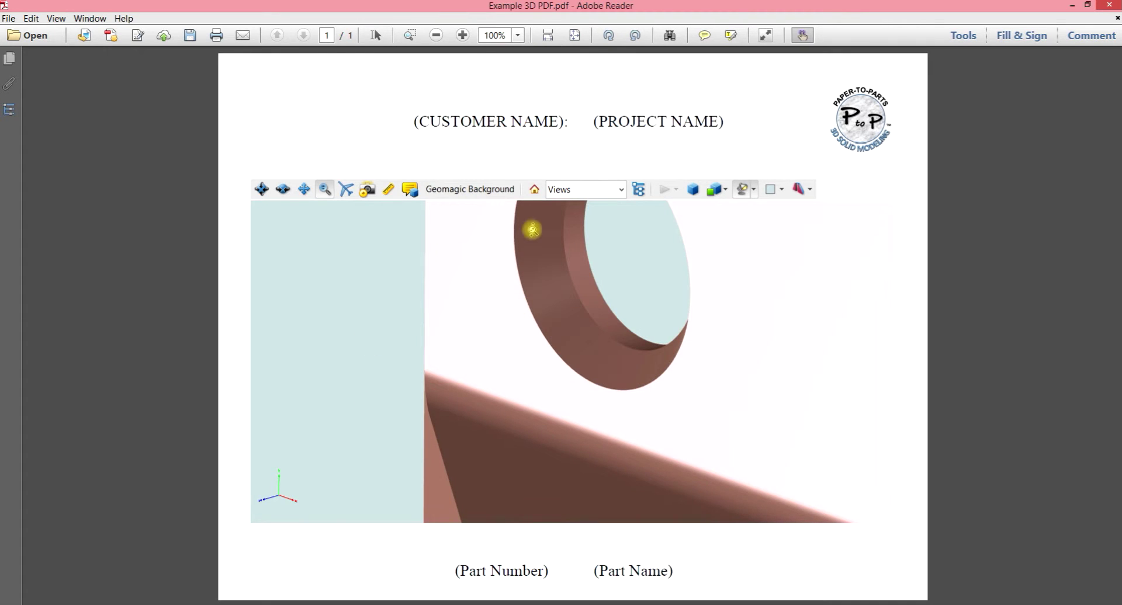
pyautogui.click(535, 190)
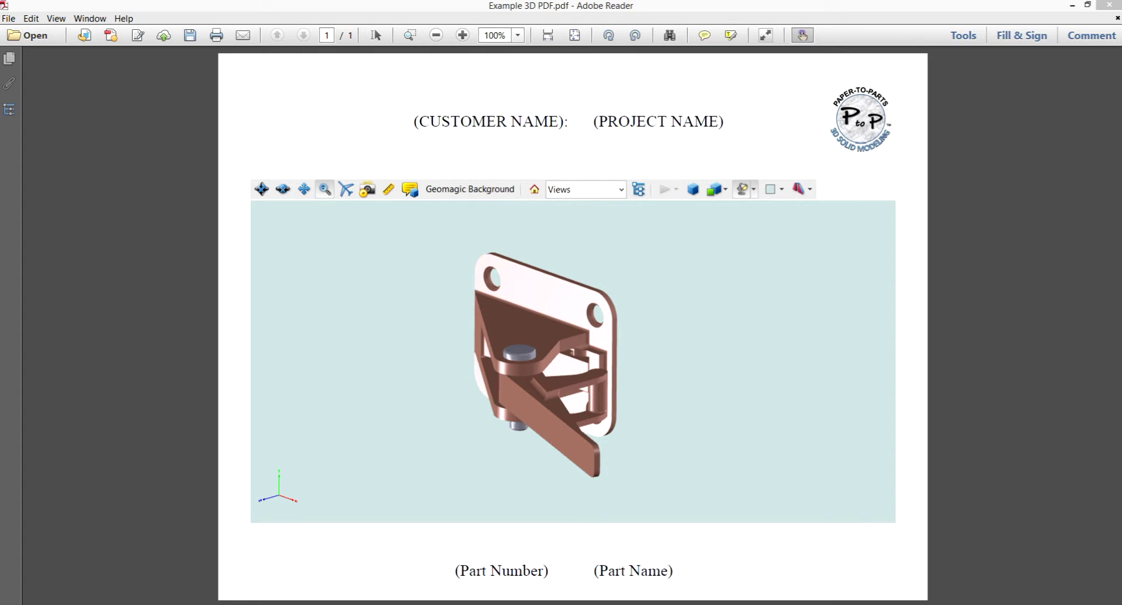
# Rotate the lock model through side and underside views until it is seen from above.
pyautogui.click(262, 188)
pyautogui.click(261, 189)
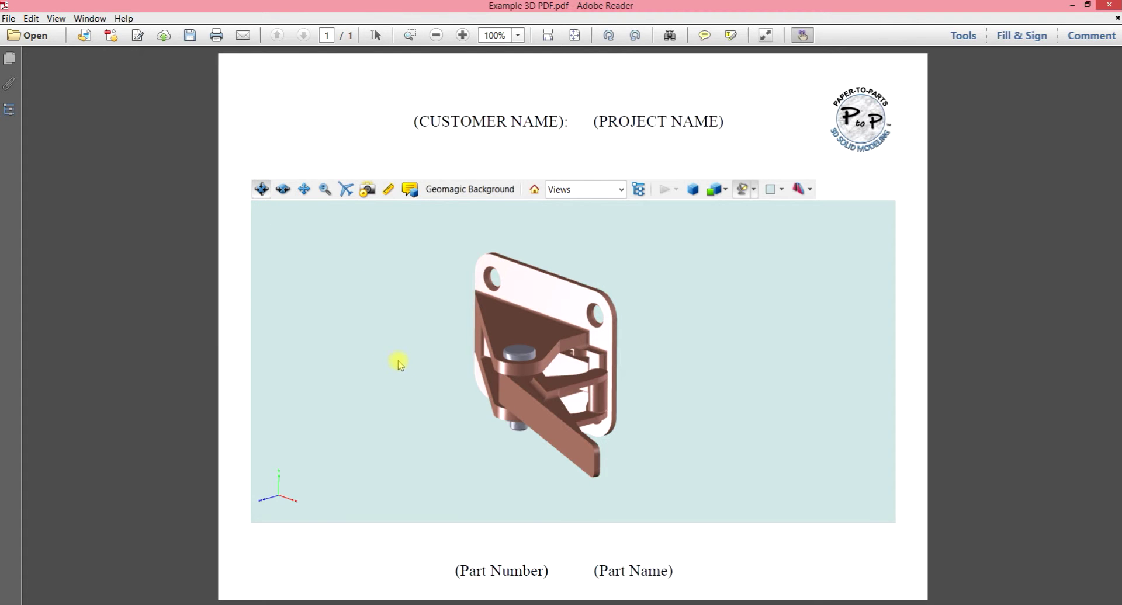
pyautogui.moveTo(391, 400); pyautogui.dragTo(581, 393)
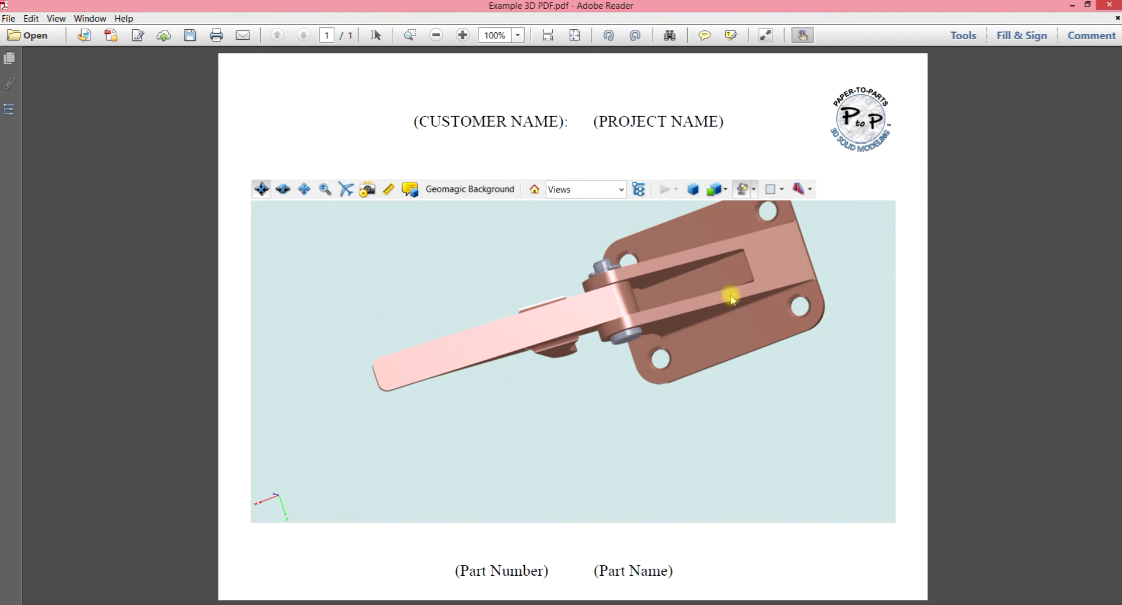
pyautogui.moveTo(729, 293); pyautogui.dragTo(589, 317)
pyautogui.moveTo(514, 288); pyautogui.dragTo(578, 430)
pyautogui.moveTo(391, 333); pyautogui.dragTo(572, 339)
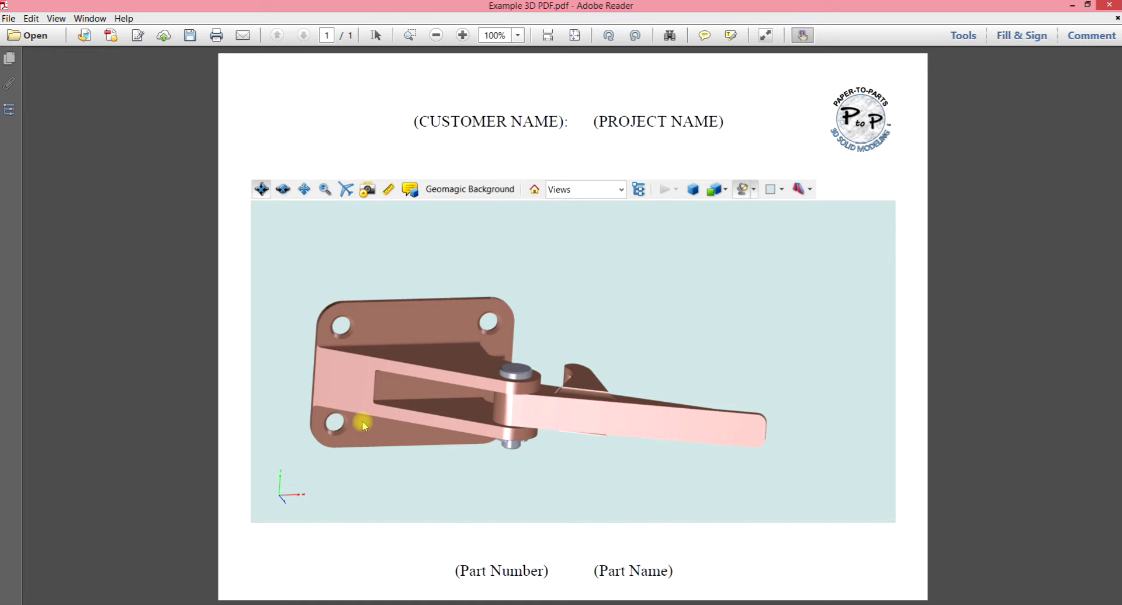
pyautogui.moveTo(656, 380); pyautogui.dragTo(598, 324)
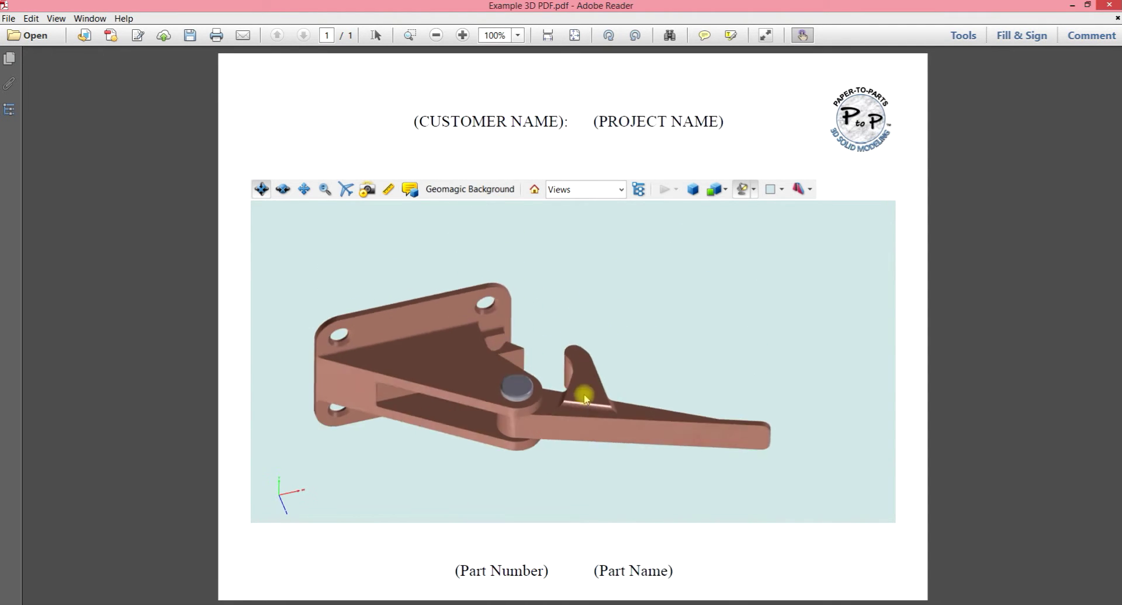
pyautogui.moveTo(584, 398); pyautogui.dragTo(610, 477)
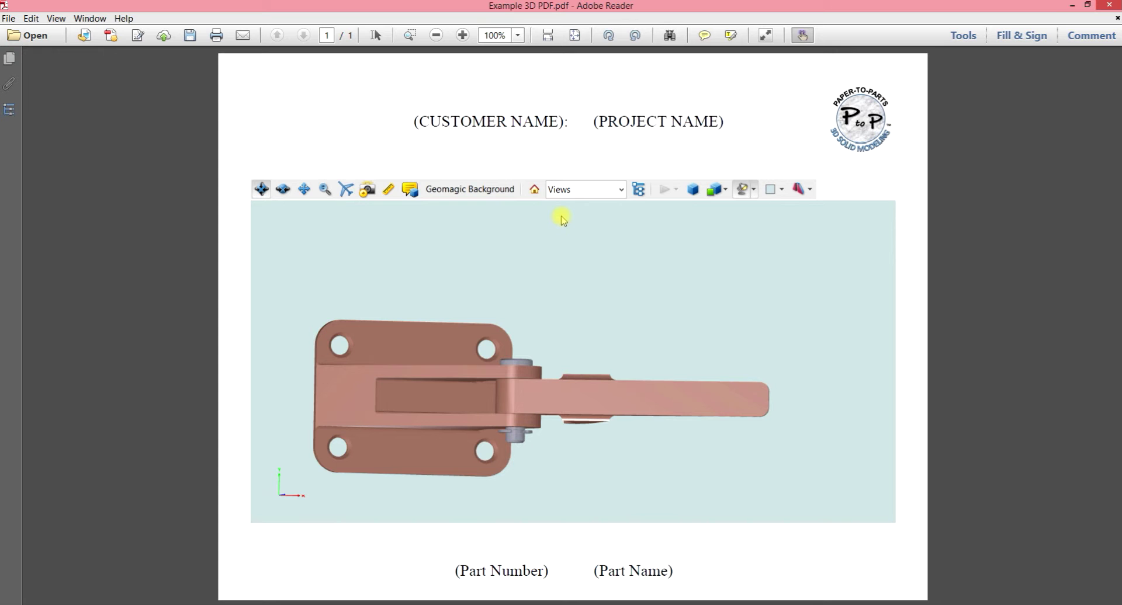
# Orbit the model through top, front-tilted and side views of the mounting plate.
pyautogui.moveTo(562, 218); pyautogui.dragTo(570, 483)
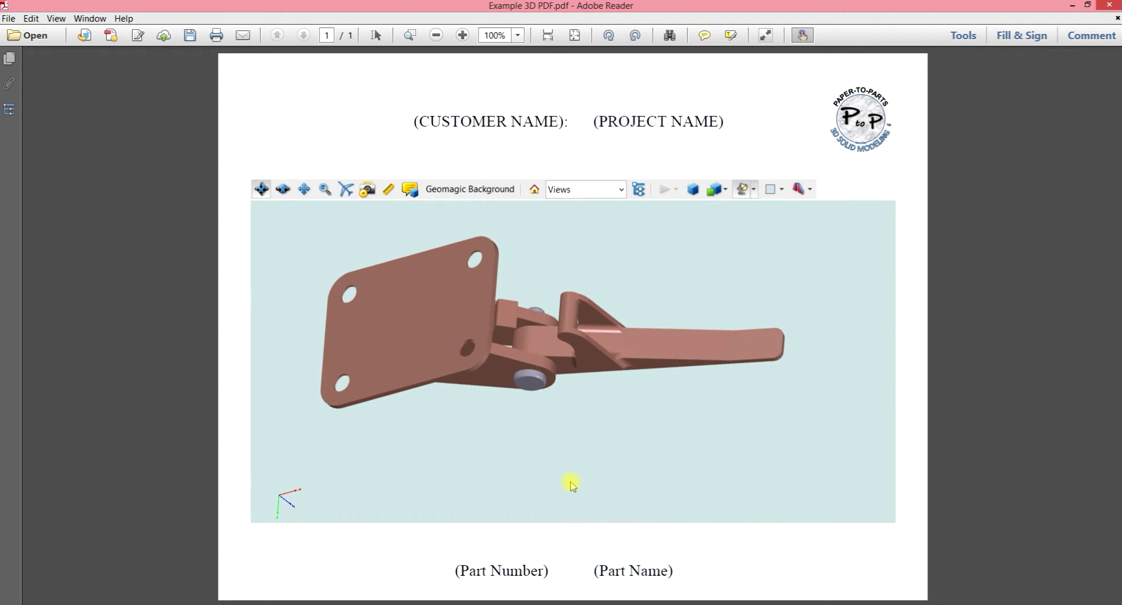
pyautogui.moveTo(532, 243); pyautogui.dragTo(558, 453)
pyautogui.moveTo(560, 223); pyautogui.dragTo(568, 428)
pyautogui.moveTo(584, 214); pyautogui.dragTo(567, 444)
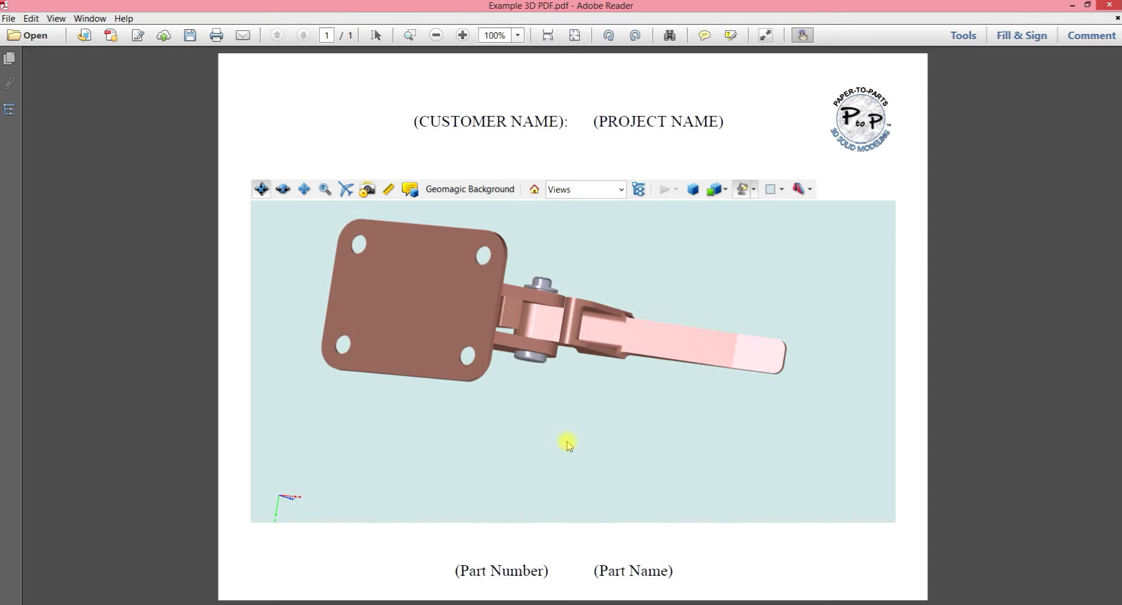
pyautogui.moveTo(555, 248); pyautogui.dragTo(553, 444)
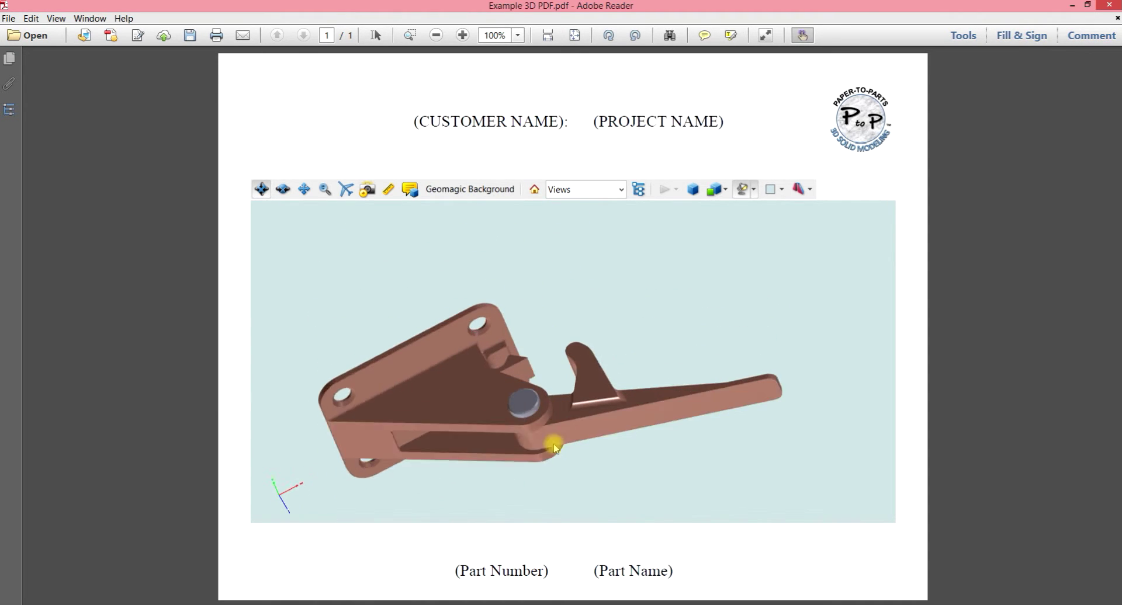
pyautogui.moveTo(536, 253); pyautogui.dragTo(561, 386)
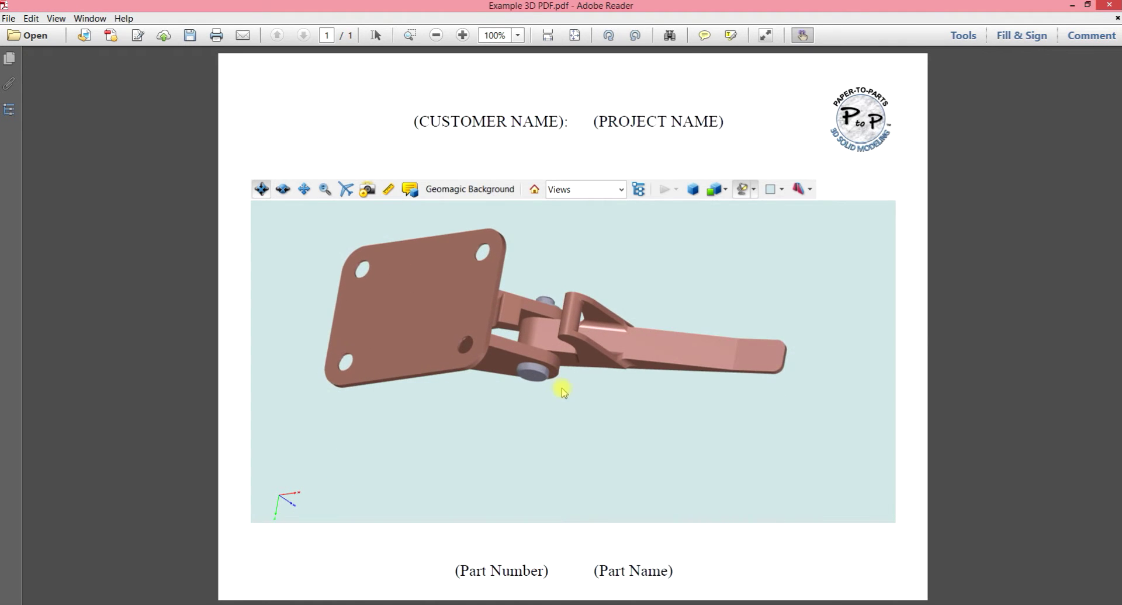
pyautogui.moveTo(262, 355); pyautogui.dragTo(807, 370)
pyautogui.moveTo(337, 371)
pyautogui.mouseDown()
pyautogui.moveTo(658, 363)
pyautogui.moveTo(373, 365)
pyautogui.moveTo(636, 368)
pyautogui.moveTo(352, 380)
pyautogui.mouseUp()
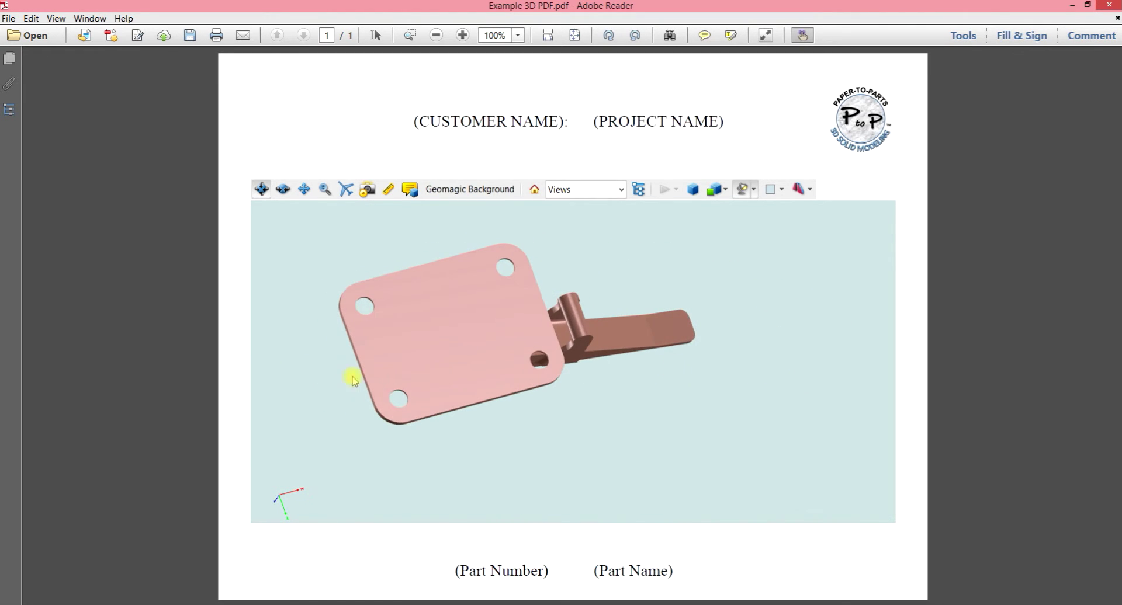
pyautogui.moveTo(266, 355); pyautogui.dragTo(713, 363)
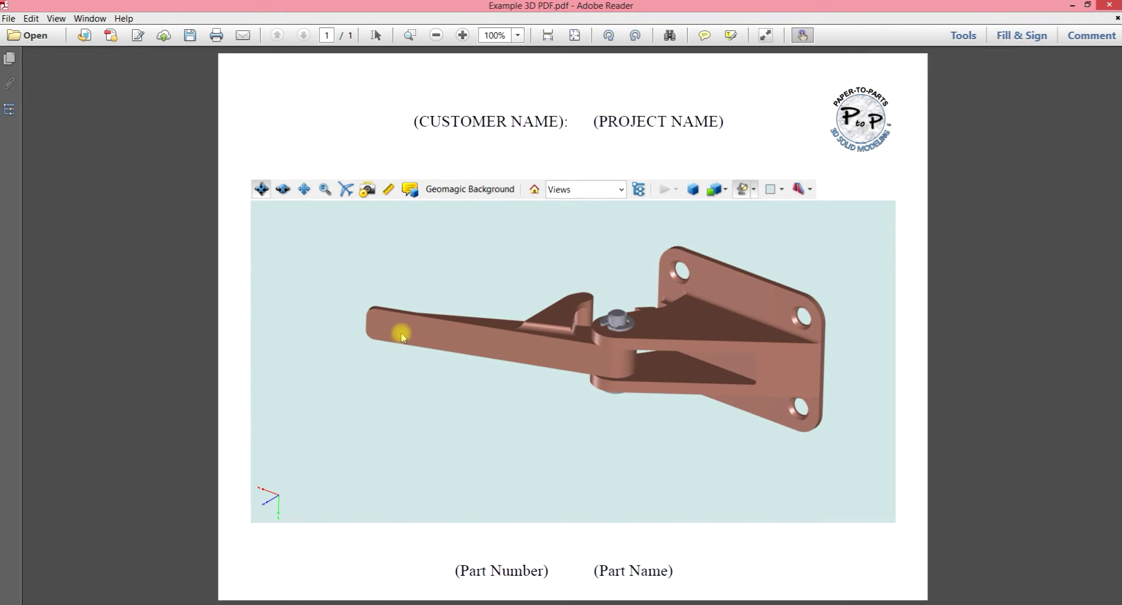
pyautogui.moveTo(294, 376); pyautogui.dragTo(293, 372)
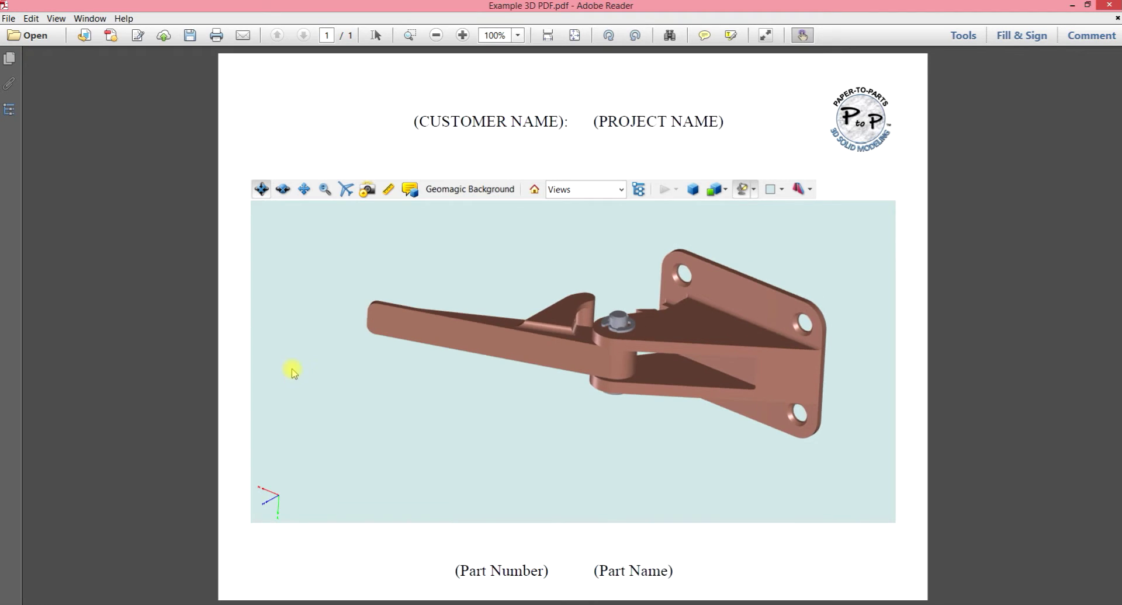
# Pan the model down-left, then orbit it to look down on the base with the arm right.
pyautogui.click(303, 189)
pyautogui.moveTo(528, 318); pyautogui.dragTo(494, 353)
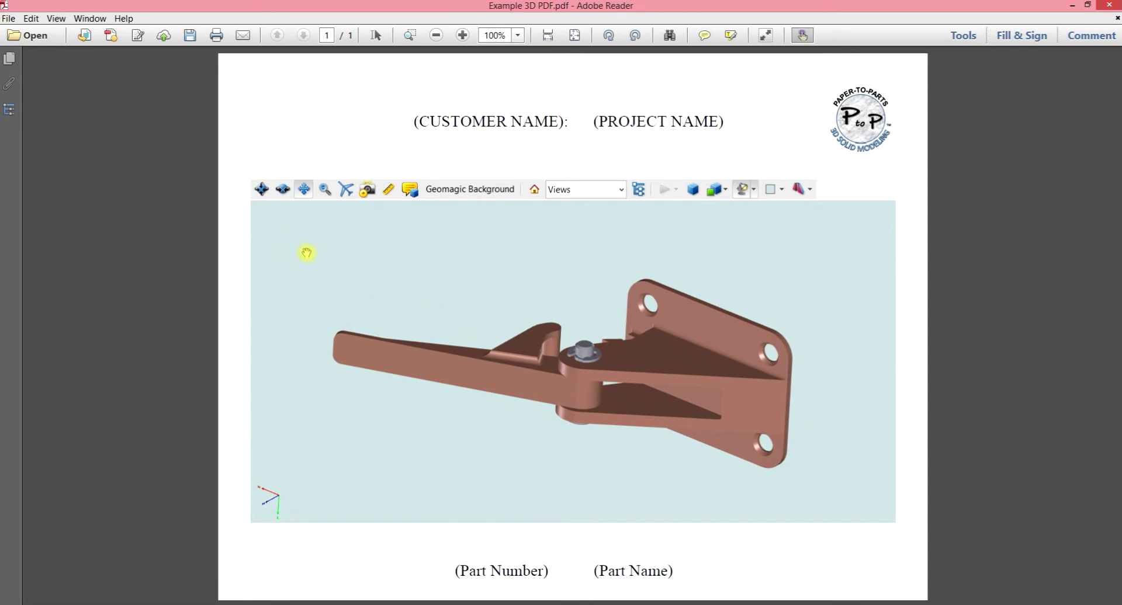
pyautogui.click(261, 189)
pyautogui.moveTo(329, 212); pyautogui.dragTo(798, 261)
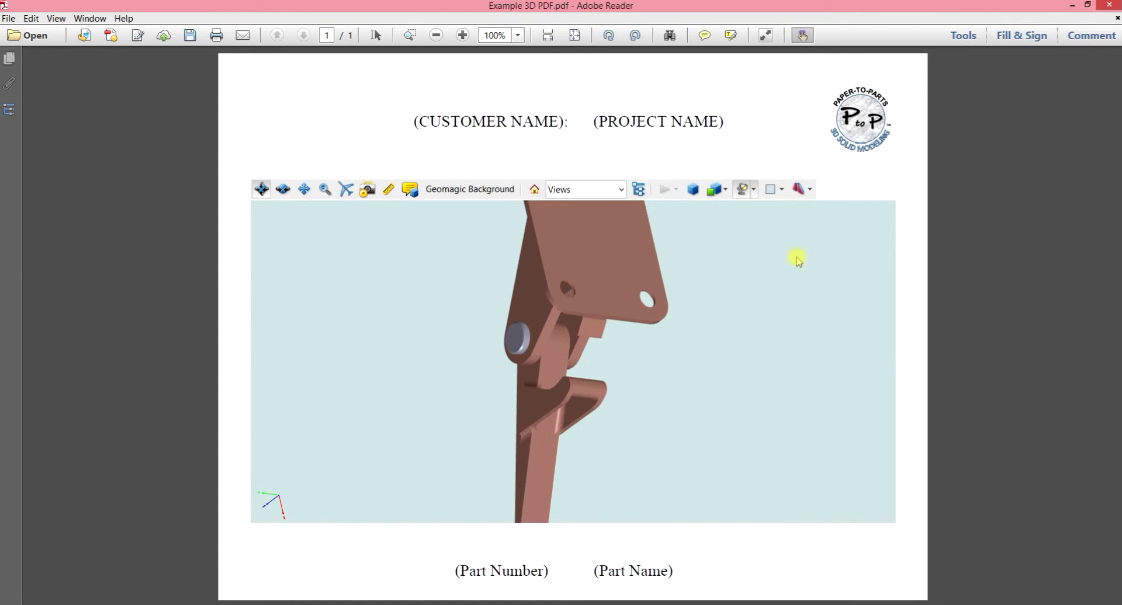
pyautogui.moveTo(837, 214); pyautogui.dragTo(560, 317)
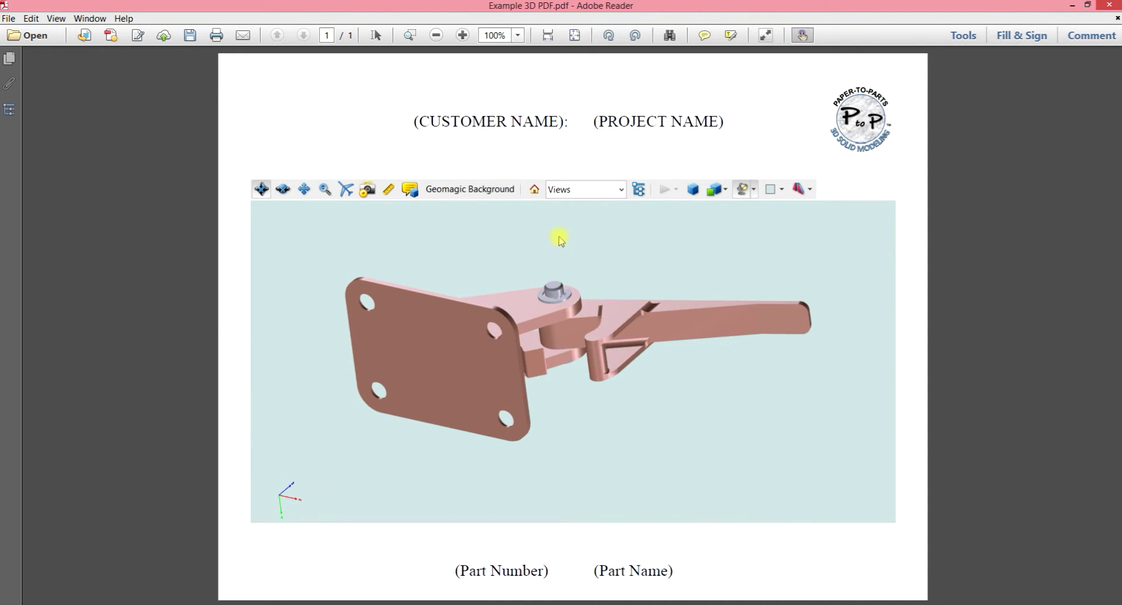
pyautogui.moveTo(559, 240); pyautogui.dragTo(573, 400)
pyautogui.moveTo(565, 249); pyautogui.dragTo(399, 312)
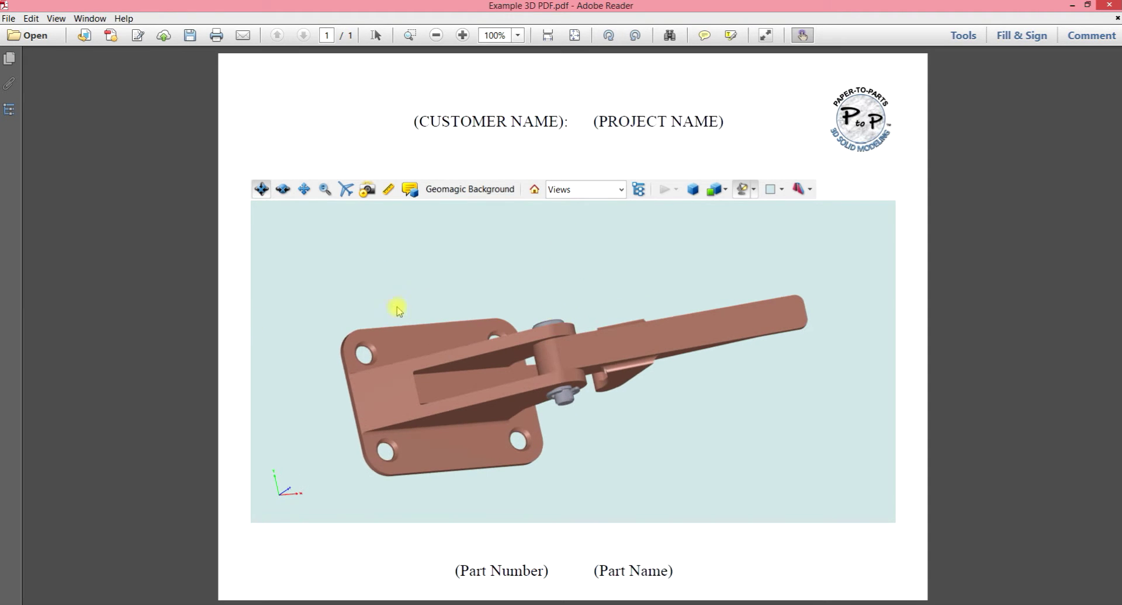
# Reset to the Home view and orbit to show the back plate, base and upright arm.
pyautogui.click(534, 196)
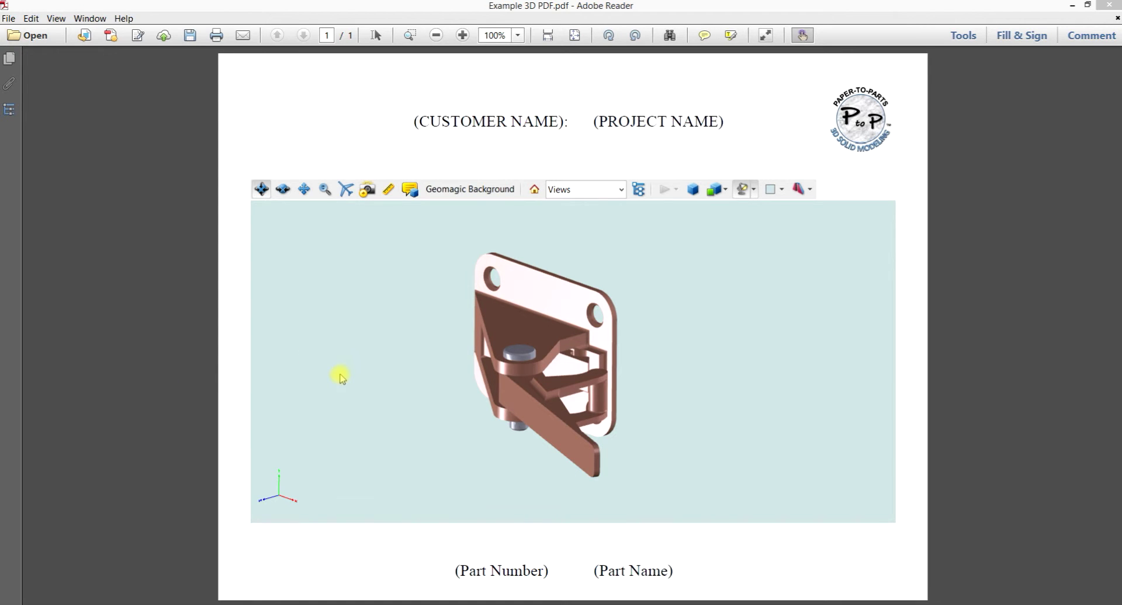
pyautogui.moveTo(312, 369); pyautogui.dragTo(671, 350)
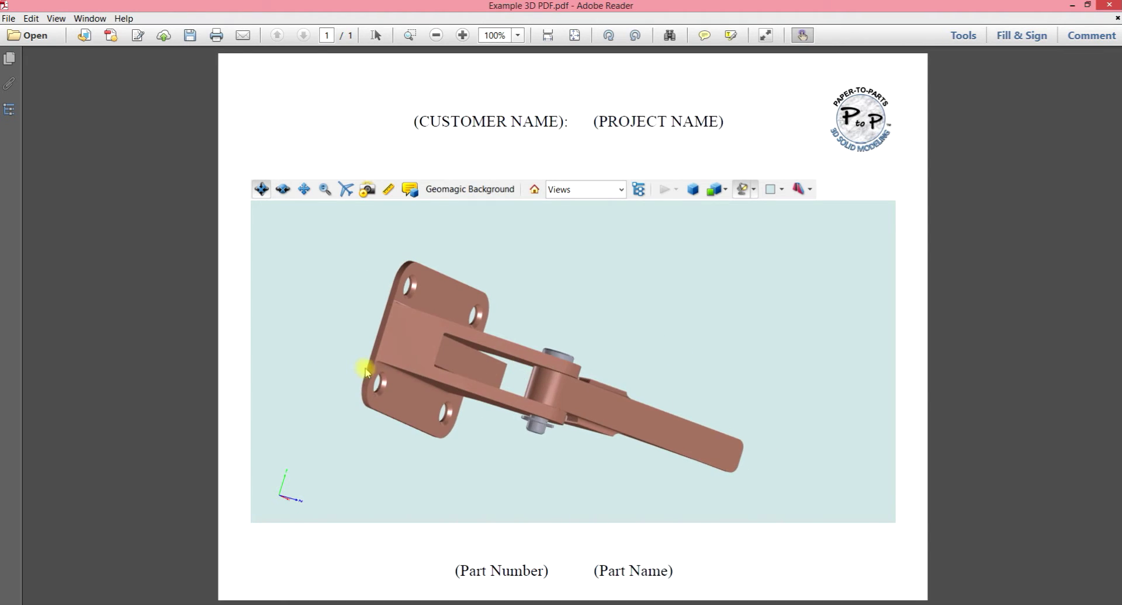
pyautogui.moveTo(363, 370); pyautogui.dragTo(577, 237)
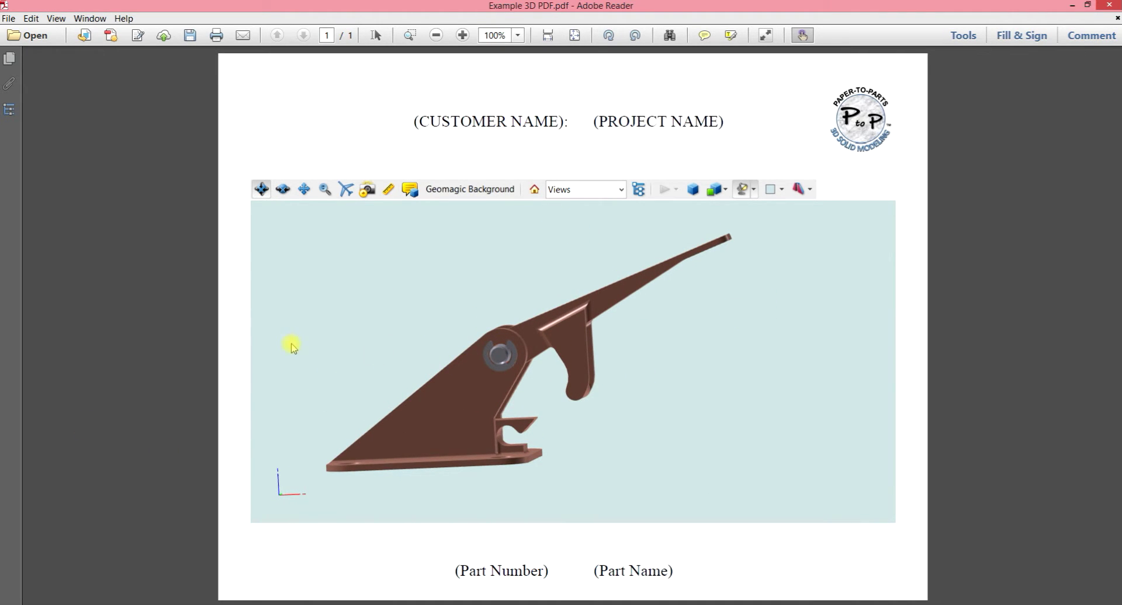
pyautogui.moveTo(261, 351); pyautogui.dragTo(800, 347)
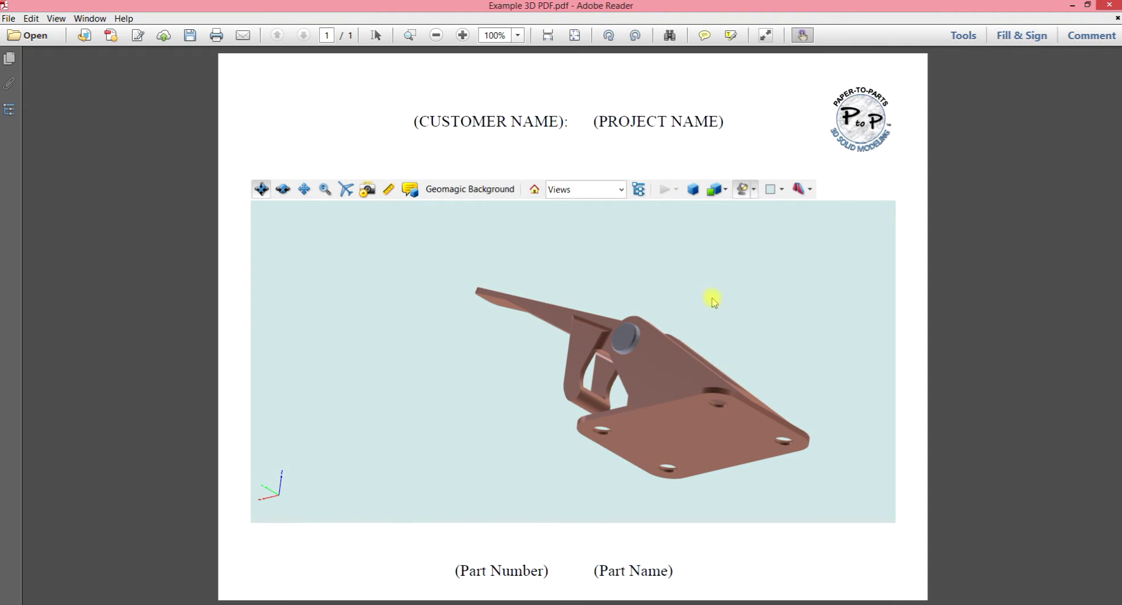
pyautogui.moveTo(501, 284); pyautogui.dragTo(497, 331)
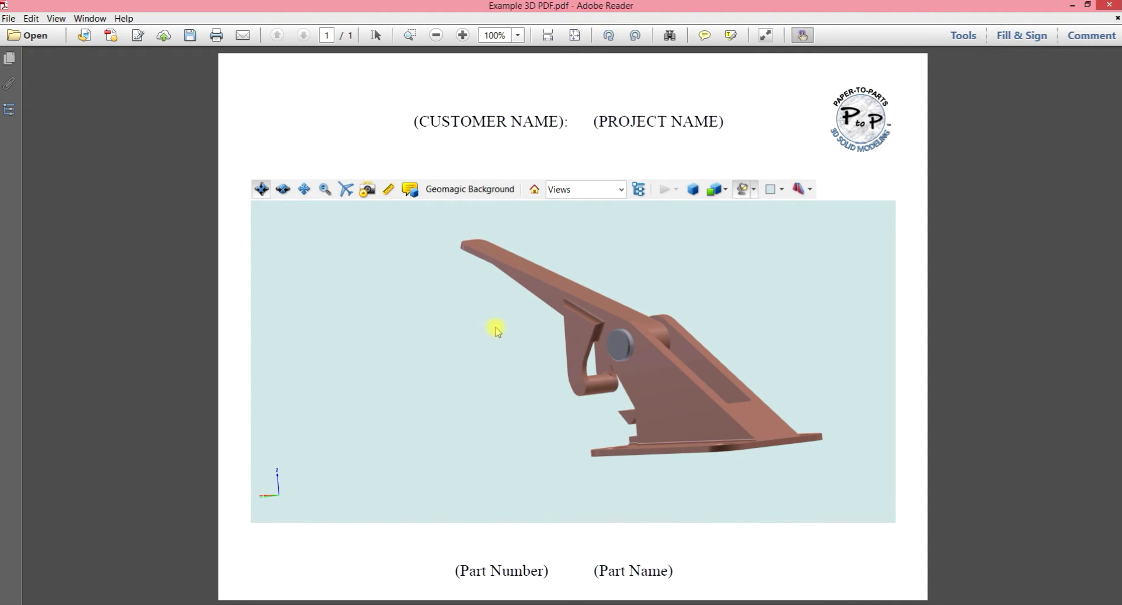
pyautogui.moveTo(829, 485); pyautogui.dragTo(796, 500)
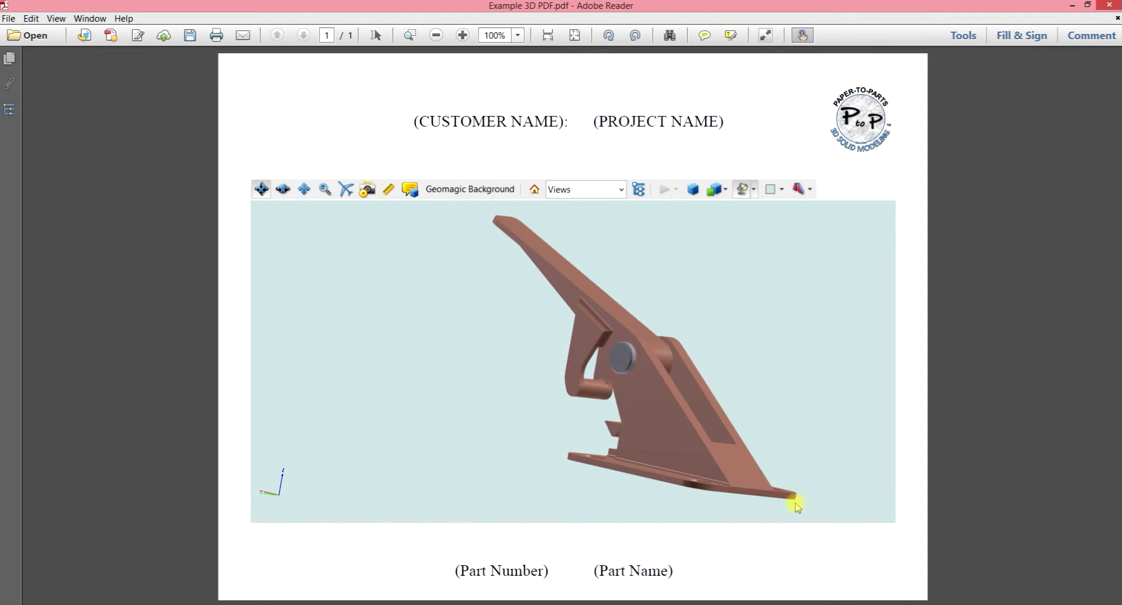
pyautogui.moveTo(533, 305); pyautogui.dragTo(531, 270)
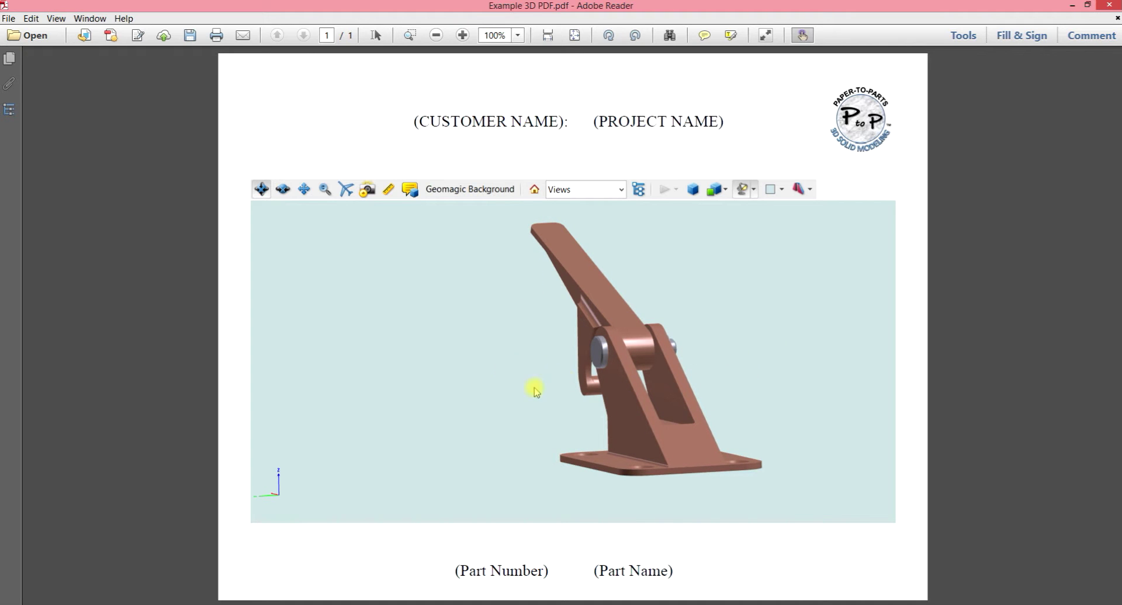
# Rotate until the base lies flat with the arm rising to the upper right.
pyautogui.moveTo(658, 441); pyautogui.dragTo(551, 256)
pyautogui.moveTo(807, 398); pyautogui.dragTo(830, 402)
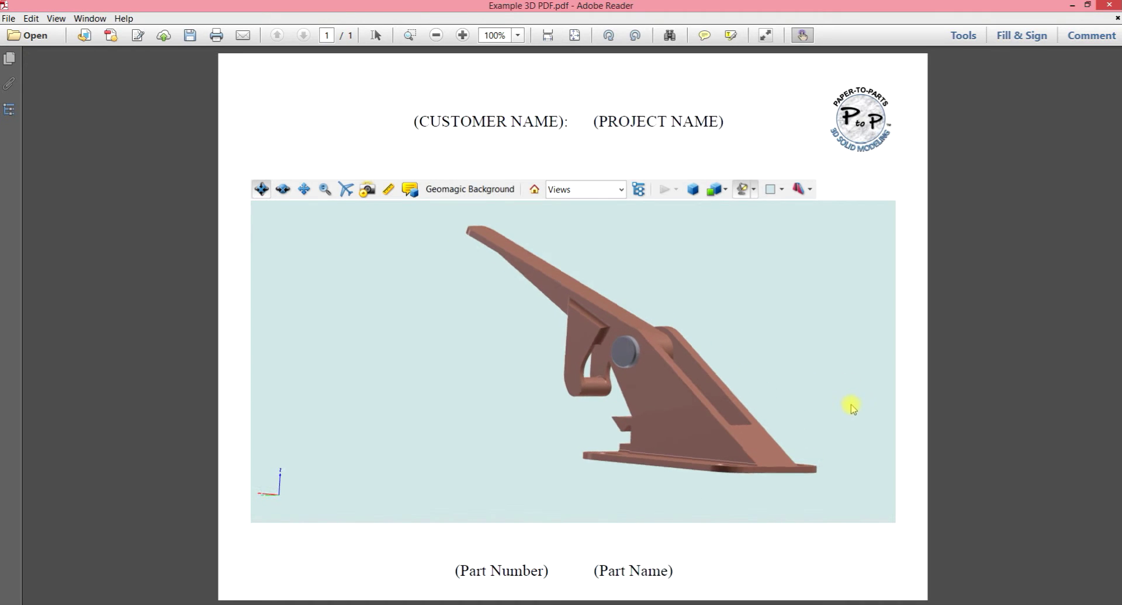
pyautogui.moveTo(266, 368); pyautogui.dragTo(819, 375)
pyautogui.moveTo(386, 336); pyautogui.dragTo(451, 392)
pyautogui.moveTo(609, 374); pyautogui.dragTo(571, 371)
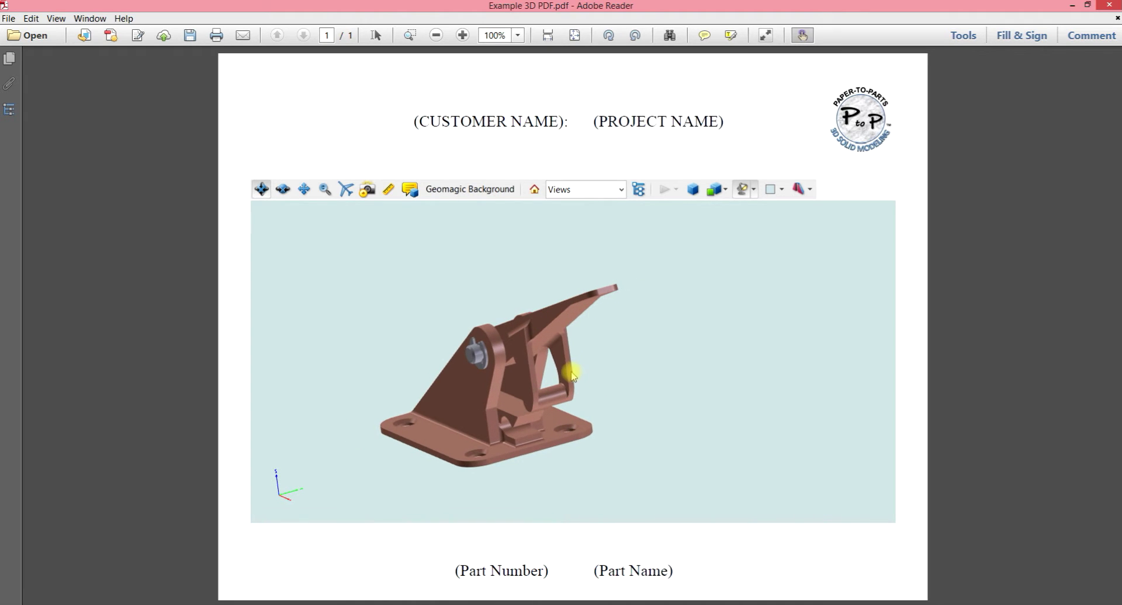
pyautogui.moveTo(466, 321); pyautogui.dragTo(482, 291)
pyautogui.moveTo(599, 403); pyautogui.dragTo(372, 435)
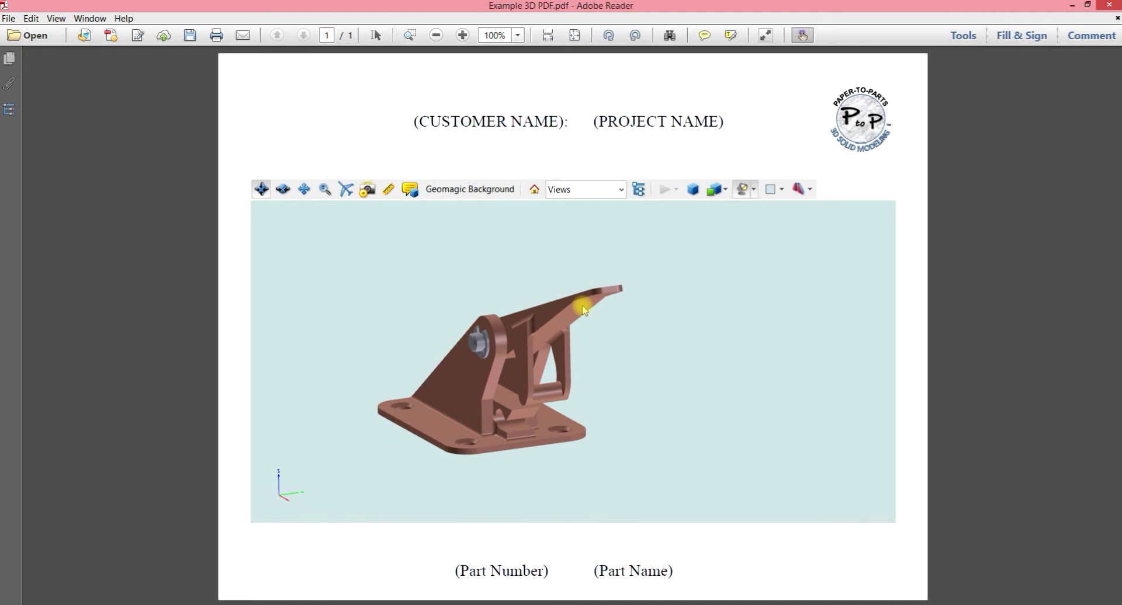
# From Home, zoom and swing the model left and right, then reset to the default front view.
pyautogui.click(534, 190)
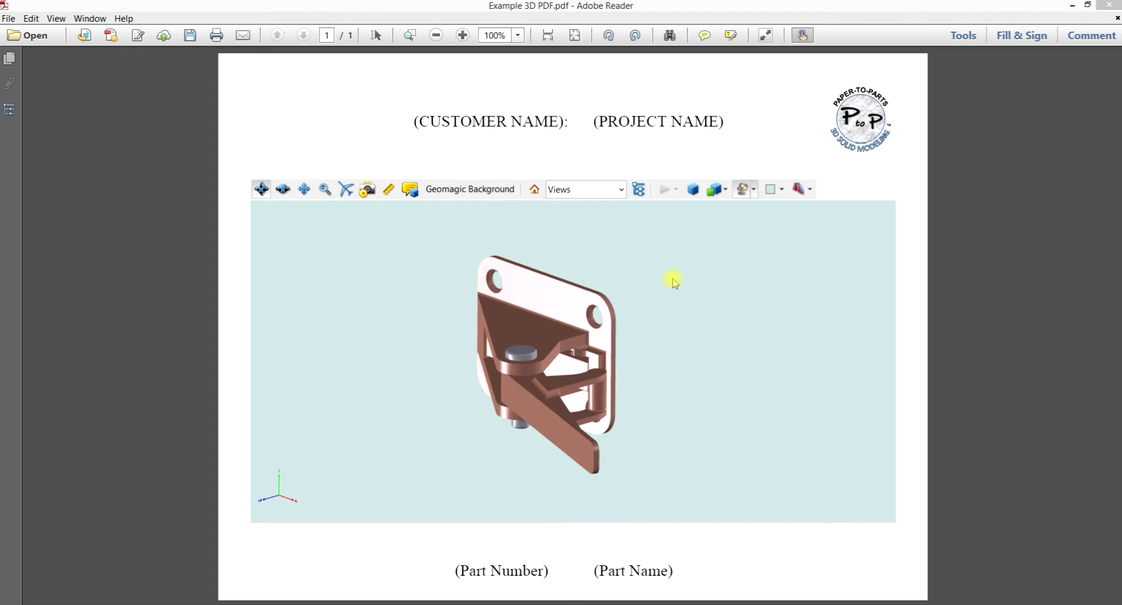
pyautogui.moveTo(675, 282)
pyautogui.keyDown('shift'); pyautogui.mouseDown()
pyautogui.moveTo(665, 403)
pyautogui.moveTo(671, 265)
pyautogui.moveTo(666, 358)
pyautogui.moveTo(676, 266)
pyautogui.moveTo(669, 305)
pyautogui.moveTo(671, 286)
pyautogui.mouseUp(); pyautogui.keyUp('shift')
pyautogui.moveTo(533, 326)
pyautogui.mouseDown()
pyautogui.moveTo(595, 337)
pyautogui.moveTo(493, 315)
pyautogui.moveTo(526, 343)
pyautogui.moveTo(534, 326)
pyautogui.moveTo(546, 327)
pyautogui.mouseUp()
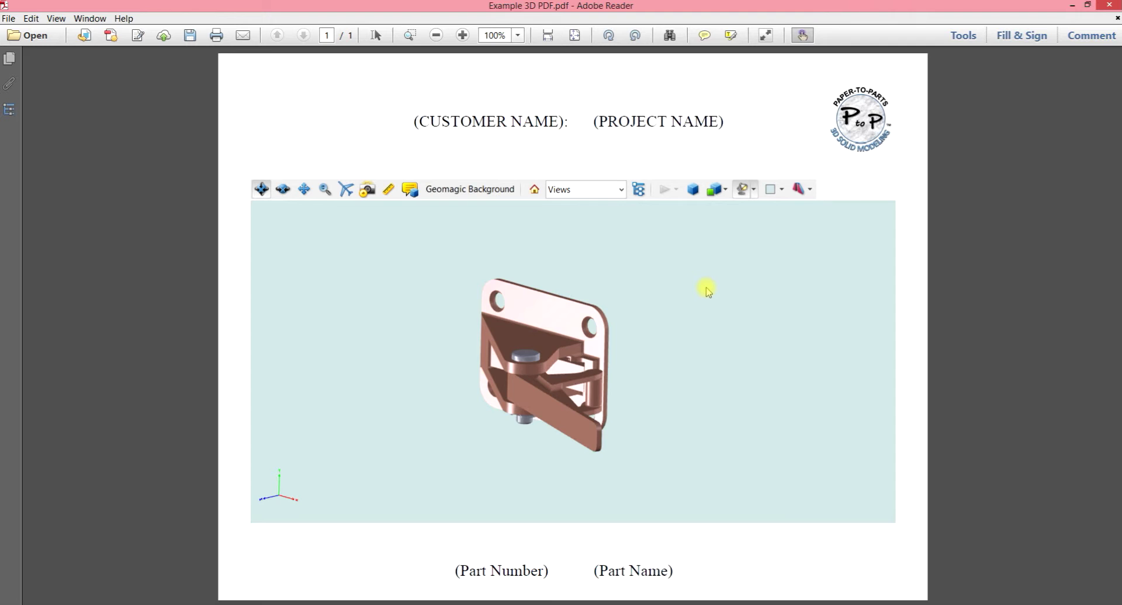
pyautogui.moveTo(706, 290); pyautogui.dragTo(670, 289)
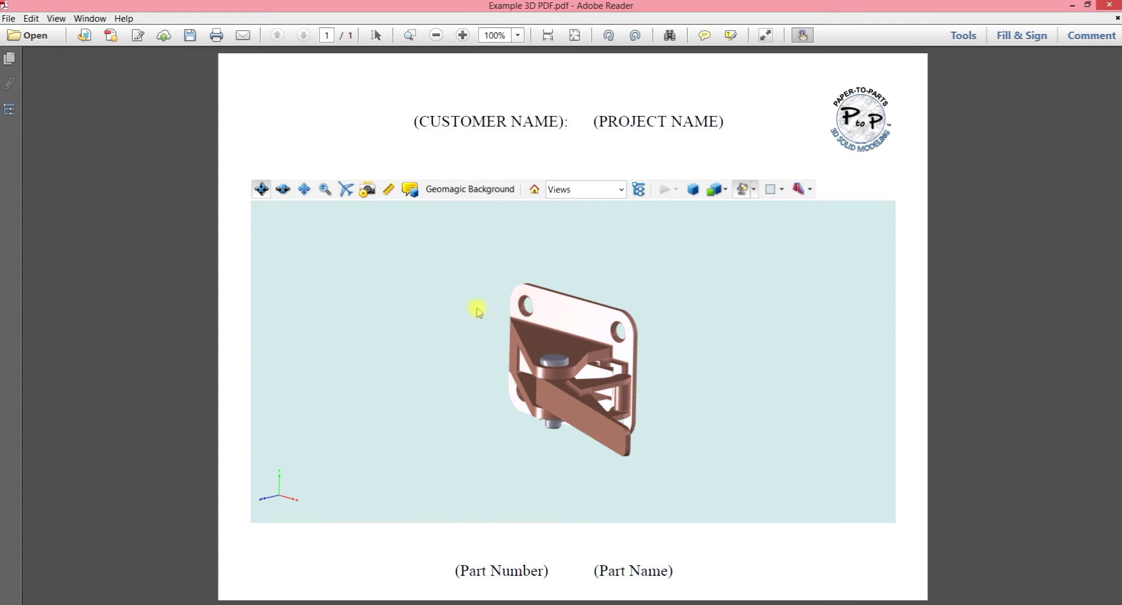
pyautogui.moveTo(477, 312); pyautogui.dragTo(482, 337)
pyautogui.click(533, 191)
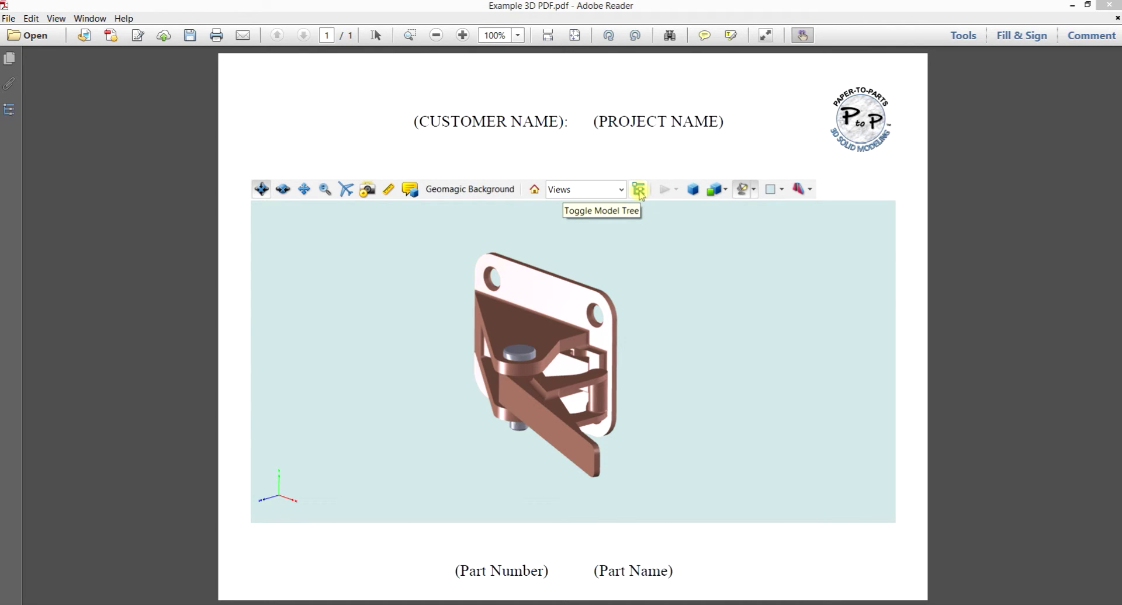
# Show the Model Tree, enlarge its parts pane, and expand Door Lock Assy_Config<1>_1.
pyautogui.click(639, 191)
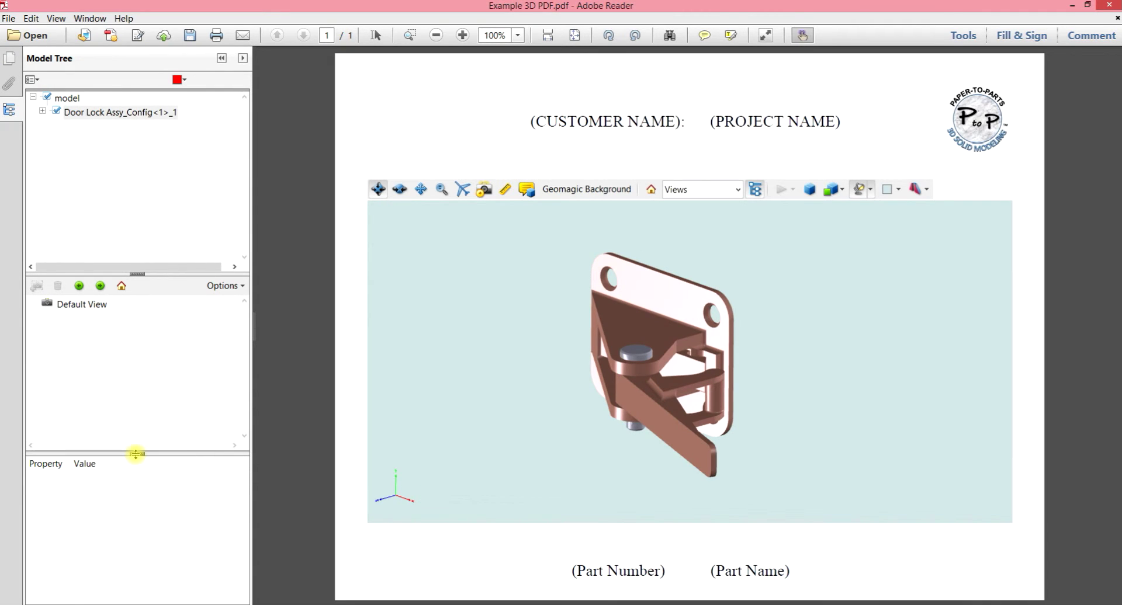
pyautogui.moveTo(136, 454); pyautogui.dragTo(125, 561)
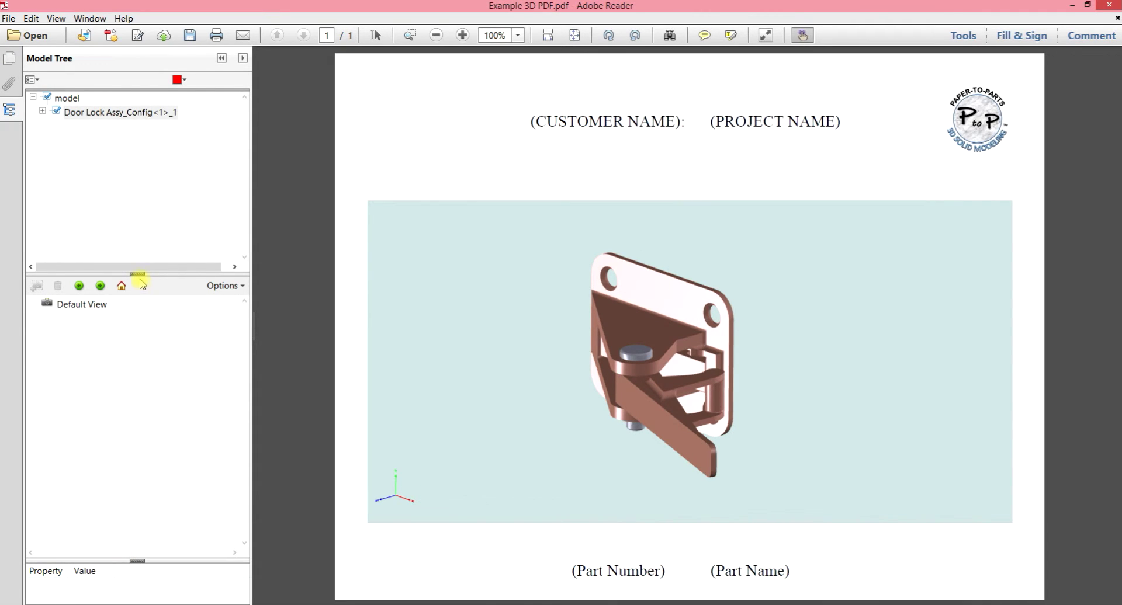
pyautogui.moveTo(140, 275); pyautogui.dragTo(121, 501)
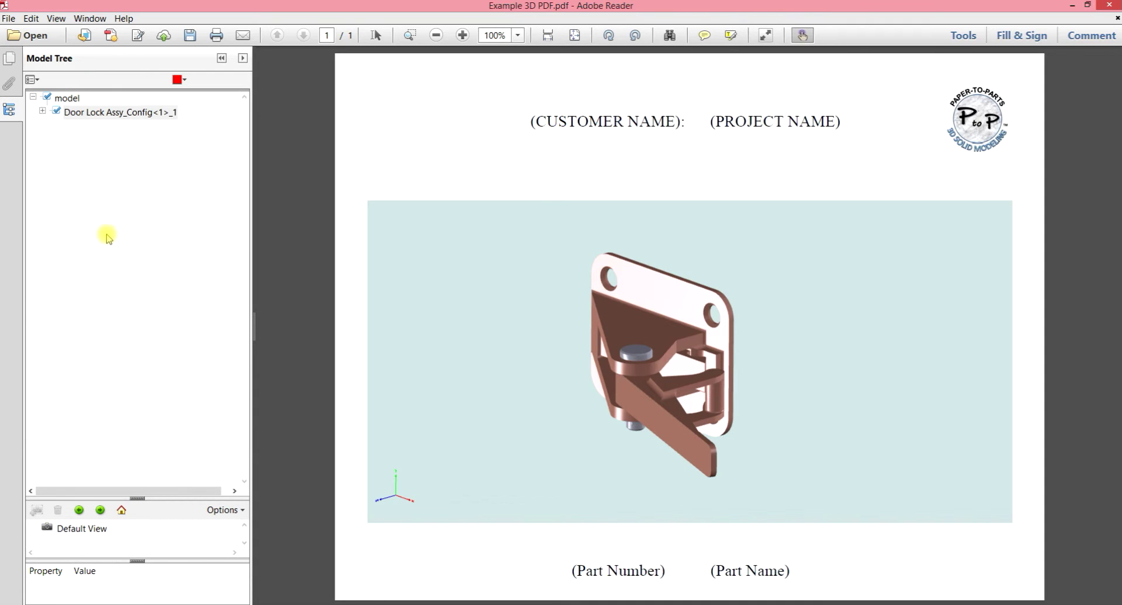
pyautogui.click(43, 113)
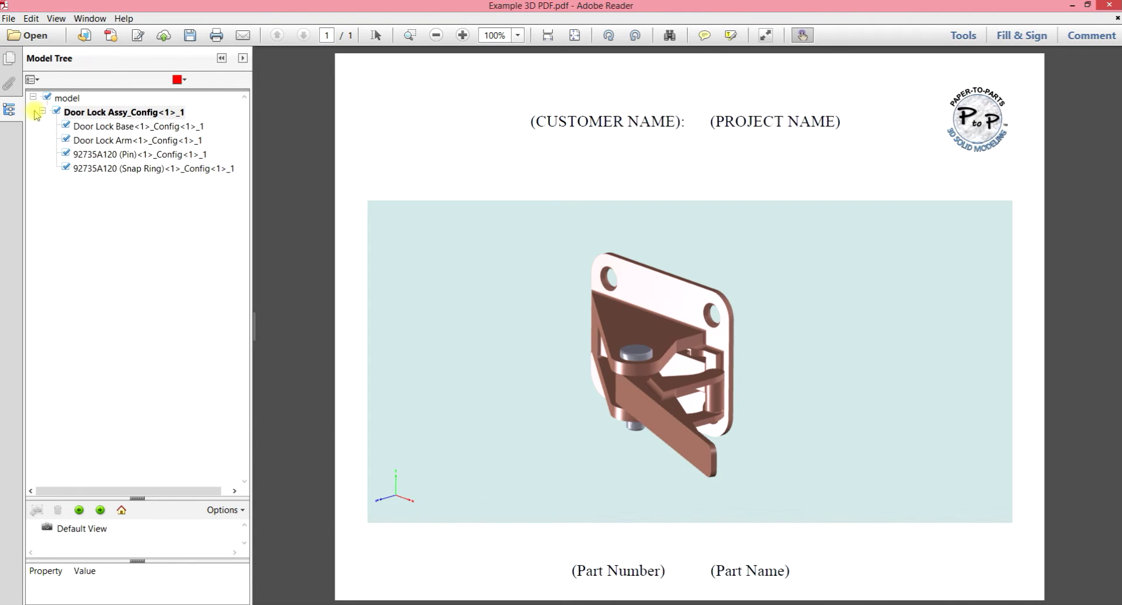
# Select Door Lock Base, Door Lock Arm, Pin and Snap Ring in the tree and 3D view, then deselect.
pyautogui.click(124, 129)
pyautogui.click(126, 142)
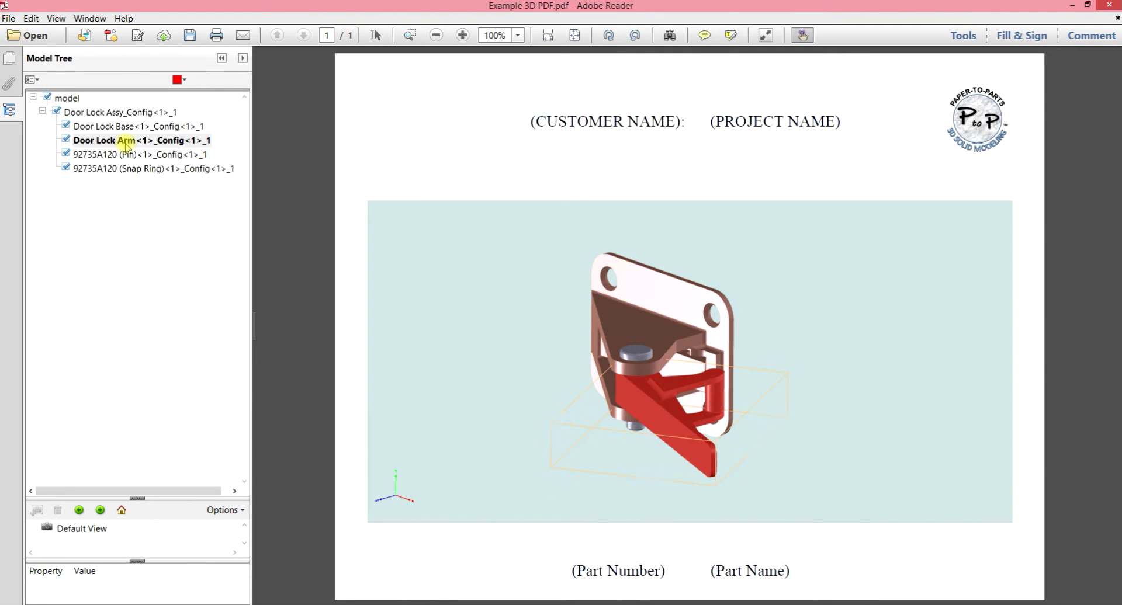
pyautogui.click(127, 155)
pyautogui.click(134, 170)
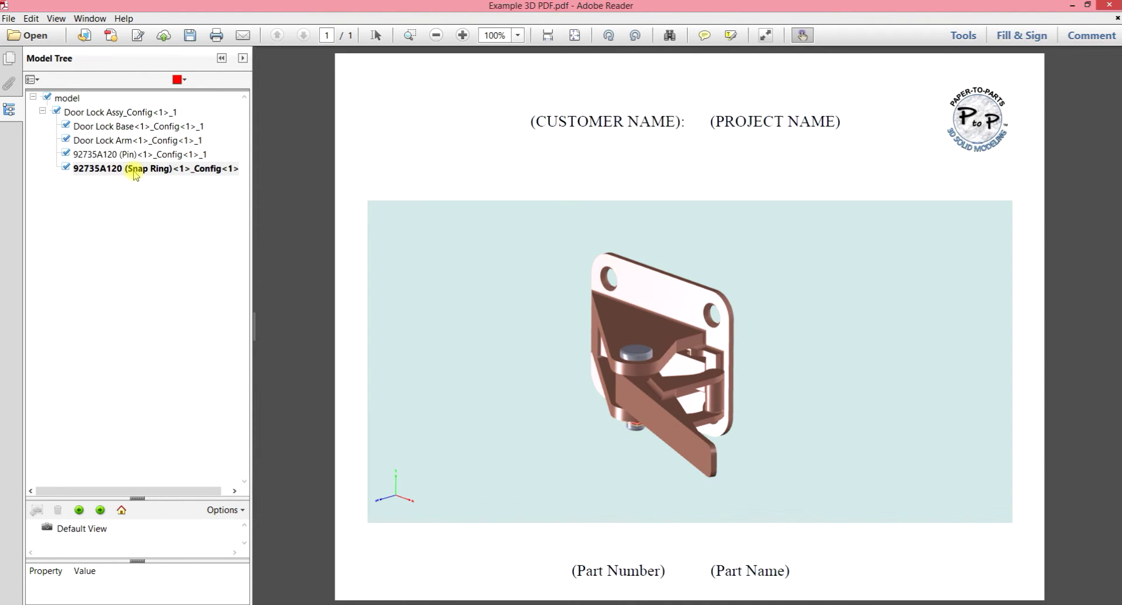
pyautogui.click(139, 141)
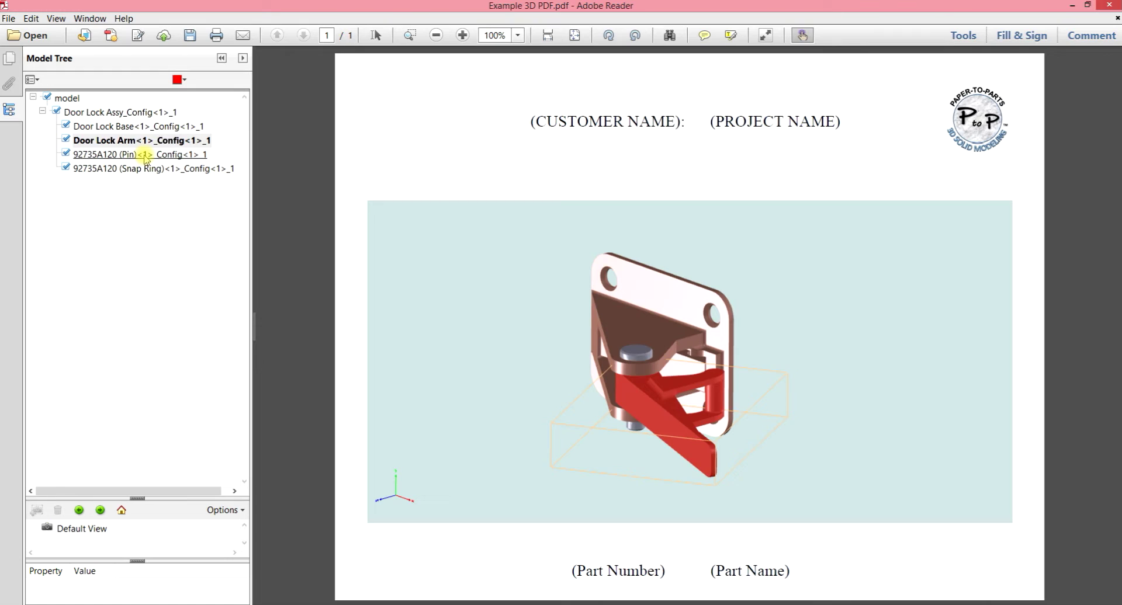
pyautogui.click(145, 155)
pyautogui.click(137, 128)
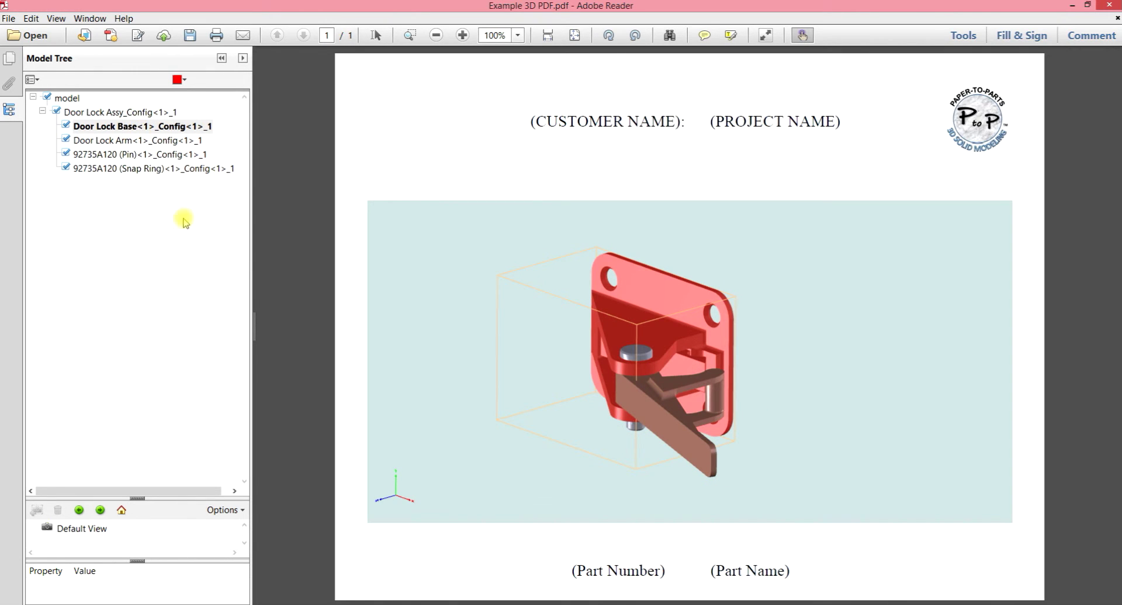
pyautogui.moveTo(721, 277)
pyautogui.click(694, 453)
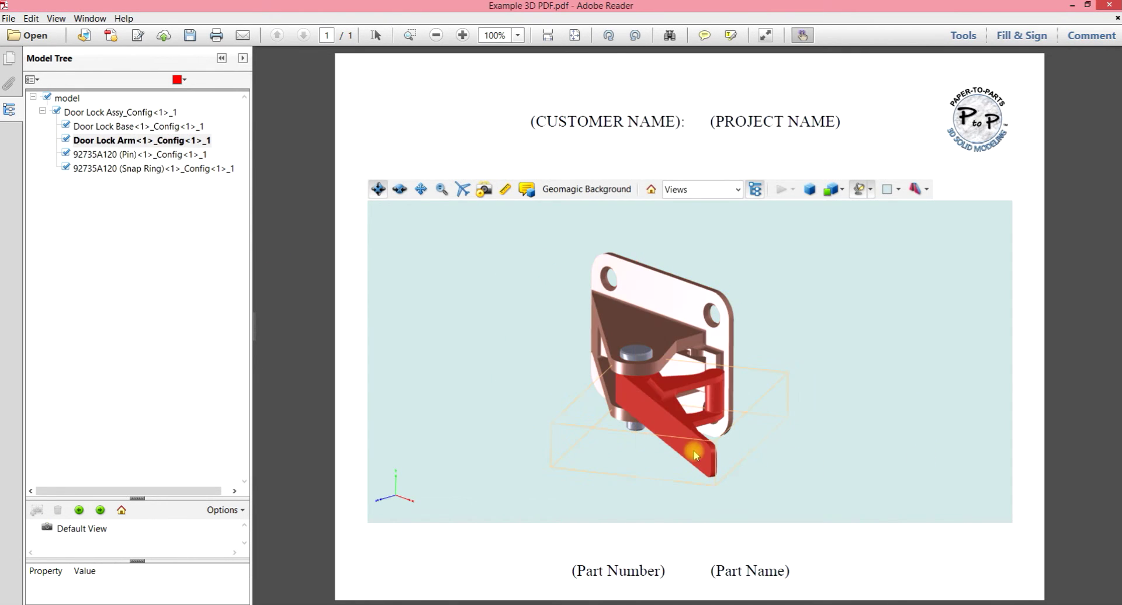
pyautogui.click(673, 303)
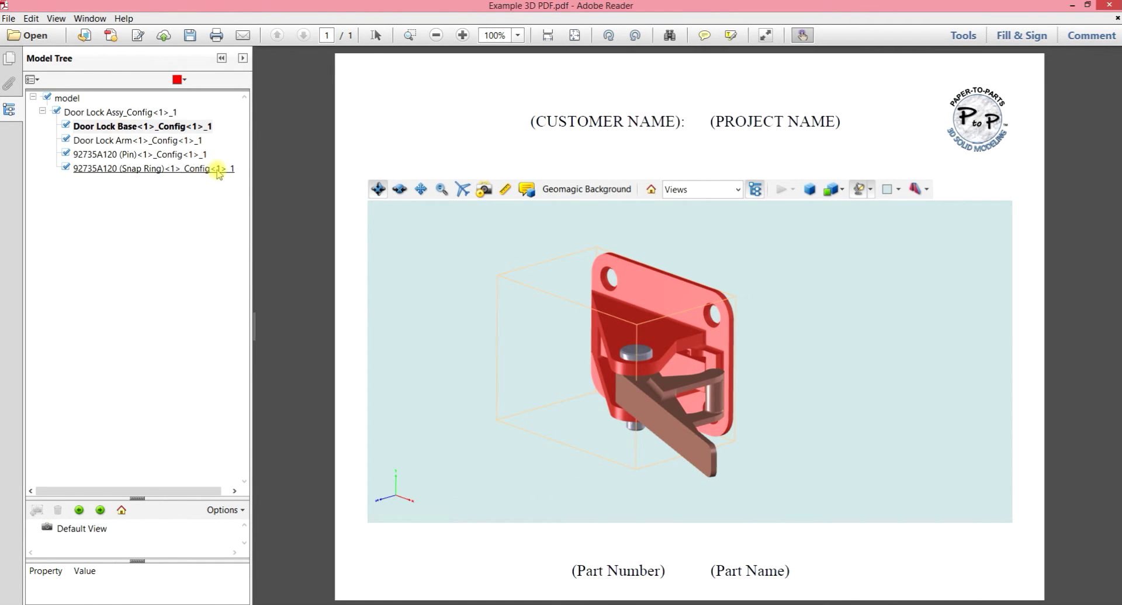
pyautogui.click(465, 281)
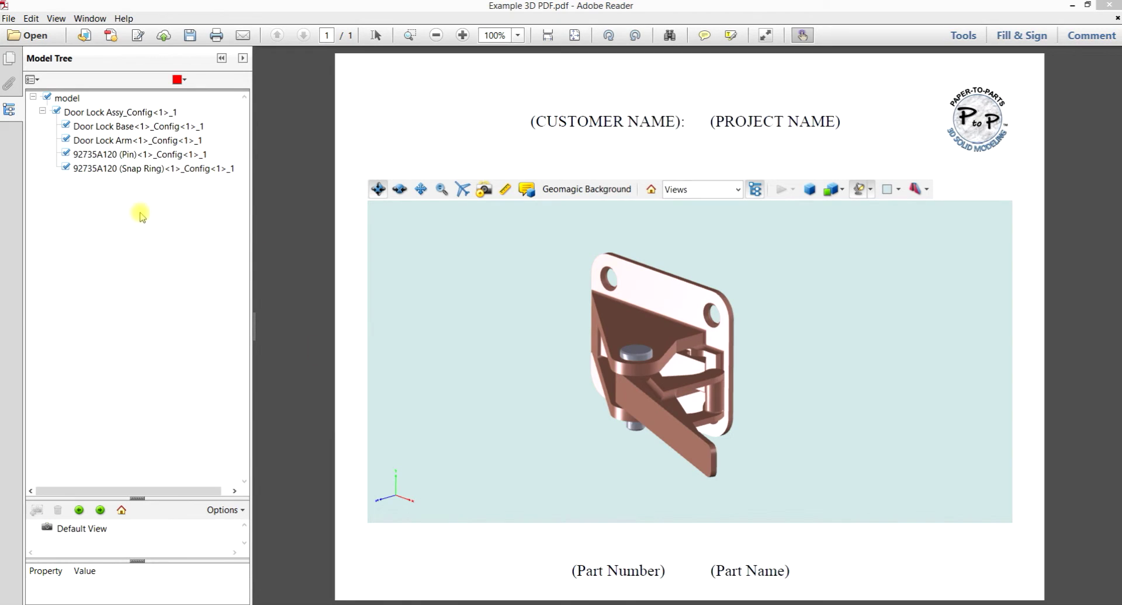
# Hide the Snap Ring, Pin, Door Lock Arm and Door Lock Base, reshow them, then pick the base.
pyautogui.click(67, 169)
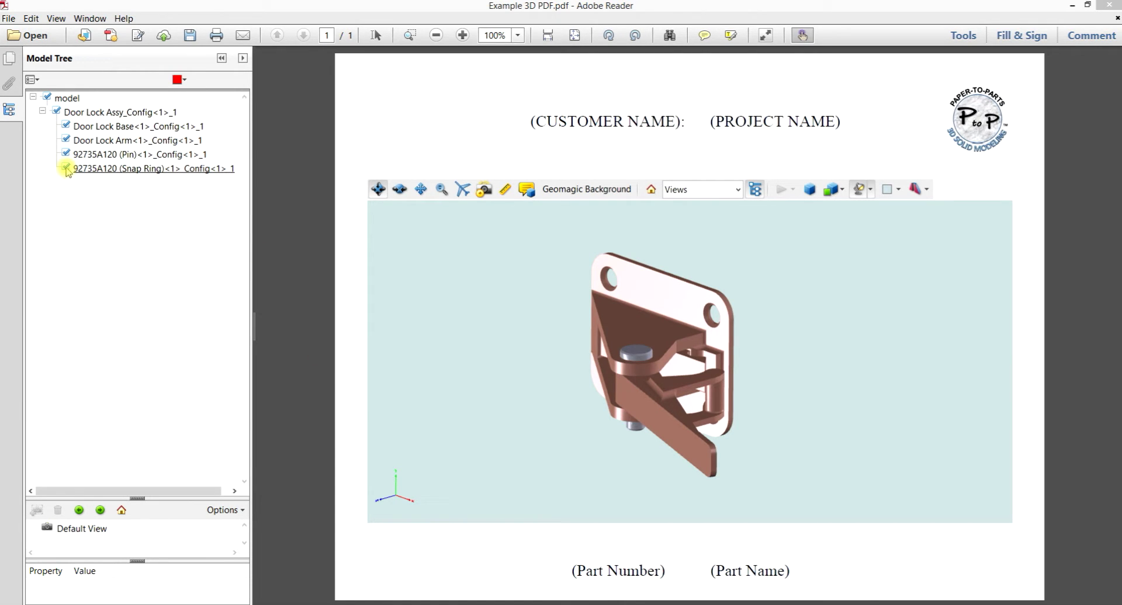
pyautogui.click(67, 155)
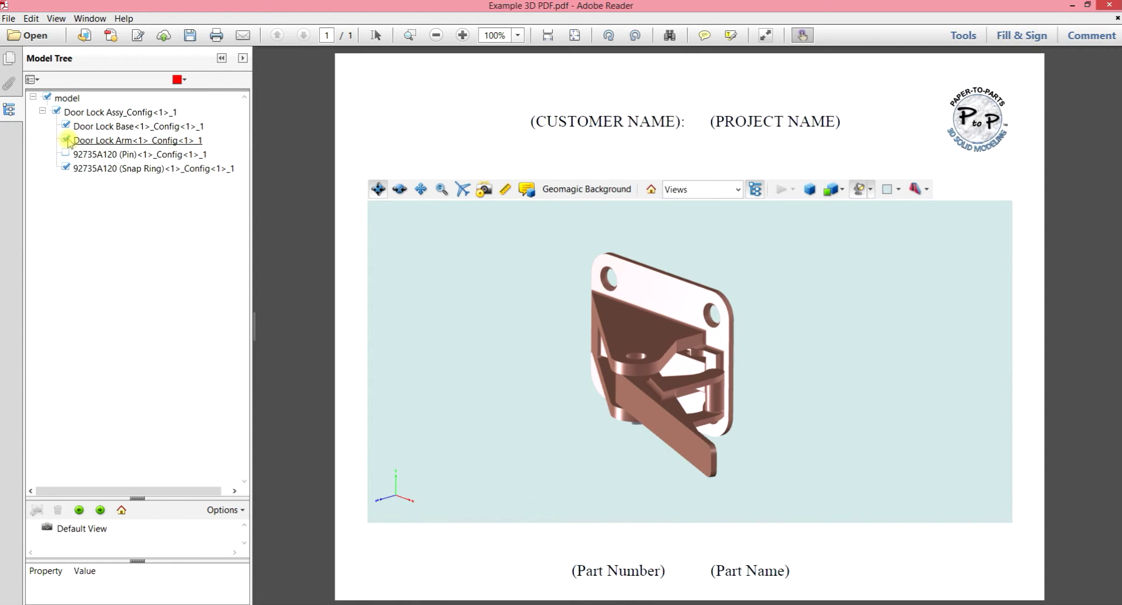
pyautogui.click(67, 141)
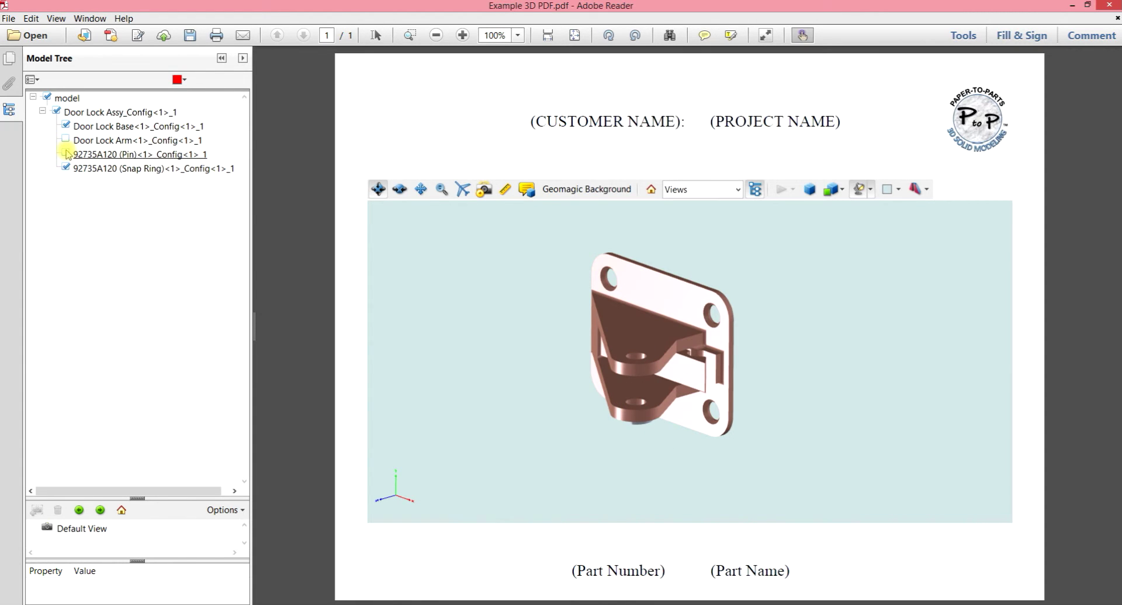
pyautogui.click(66, 155)
pyautogui.click(66, 127)
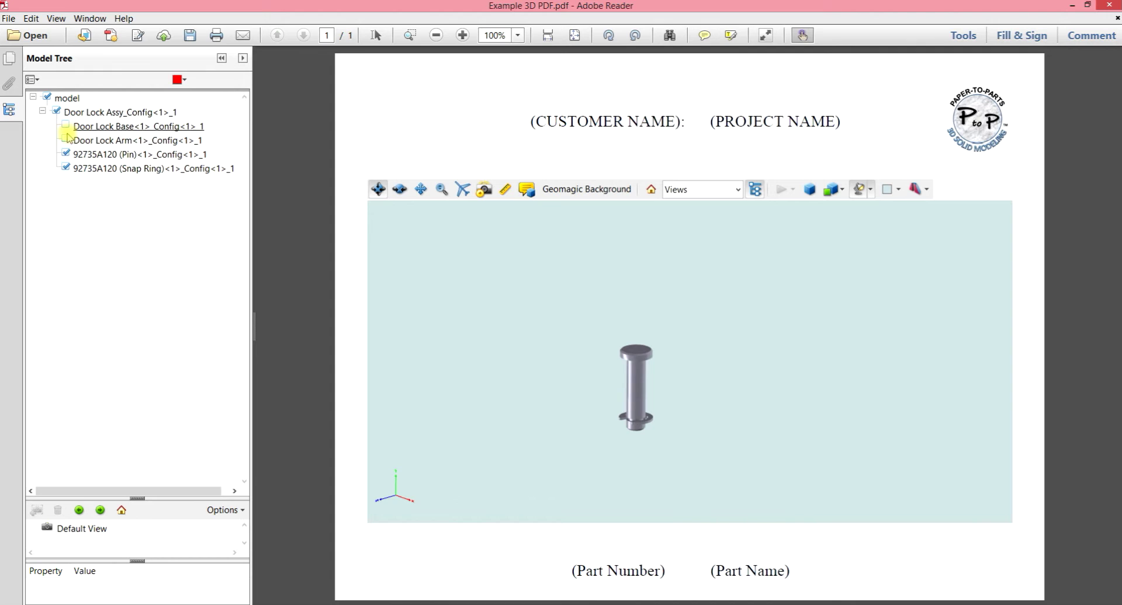
pyautogui.click(66, 141)
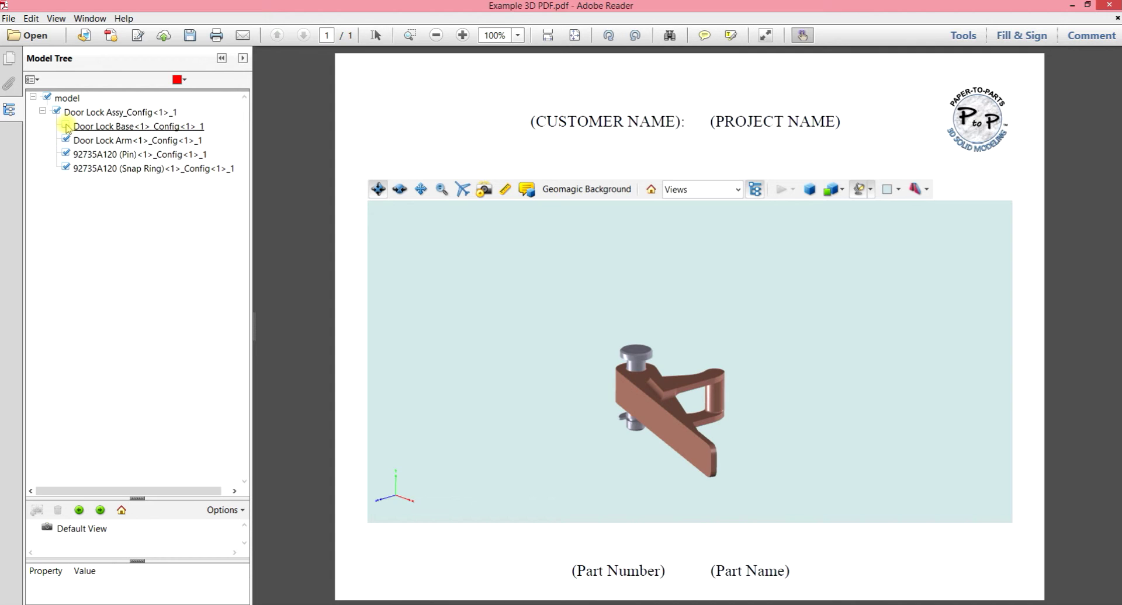
pyautogui.click(66, 126)
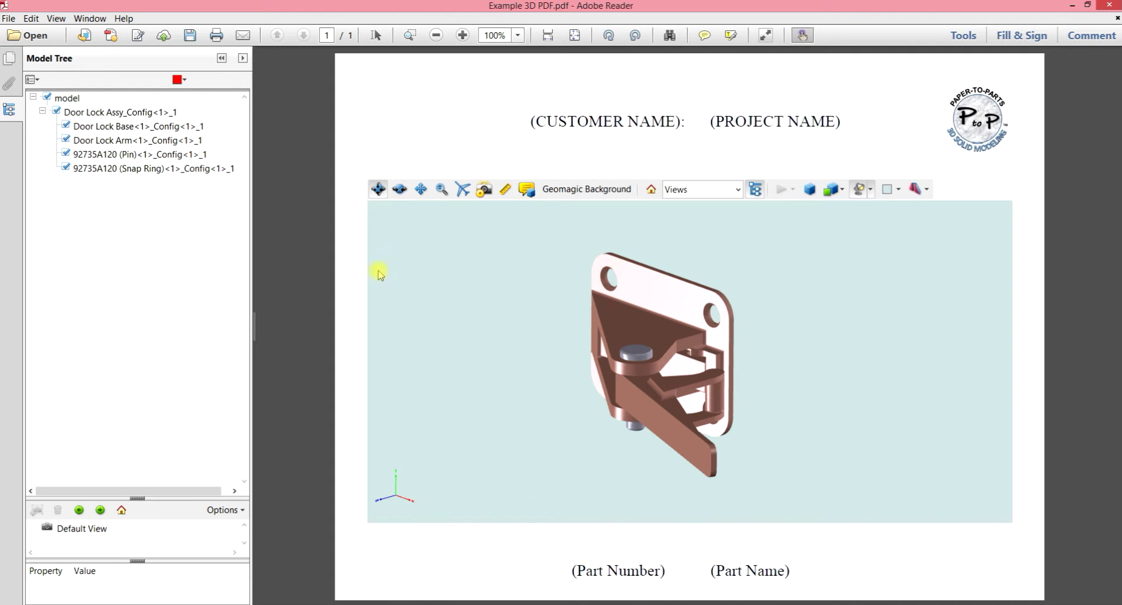
pyautogui.click(660, 299)
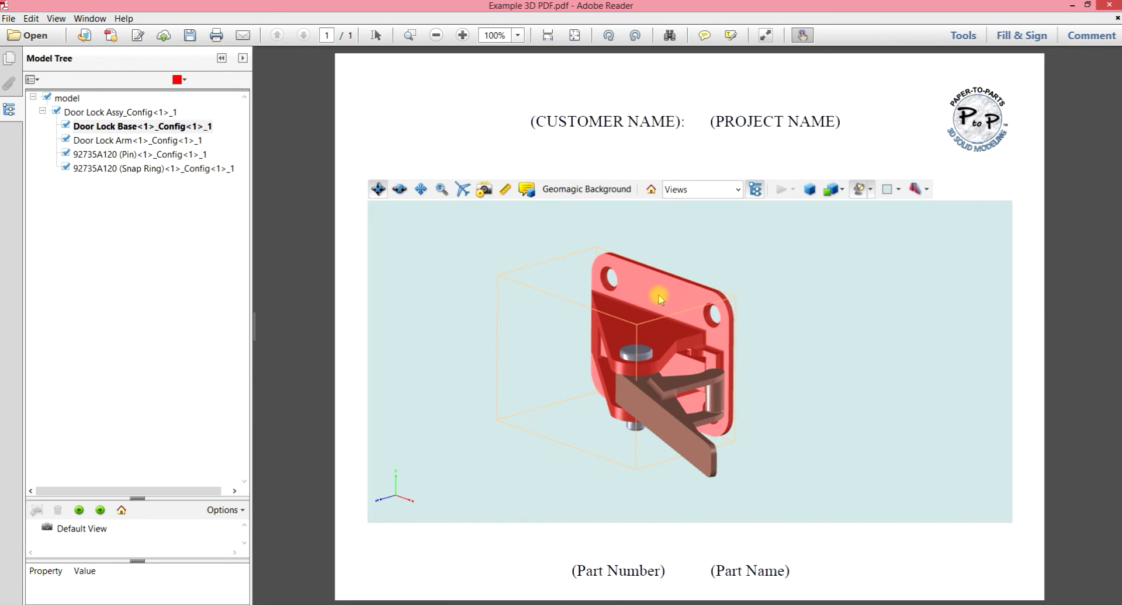
pyautogui.rightClick(660, 298)
pyautogui.moveTo(681, 303)
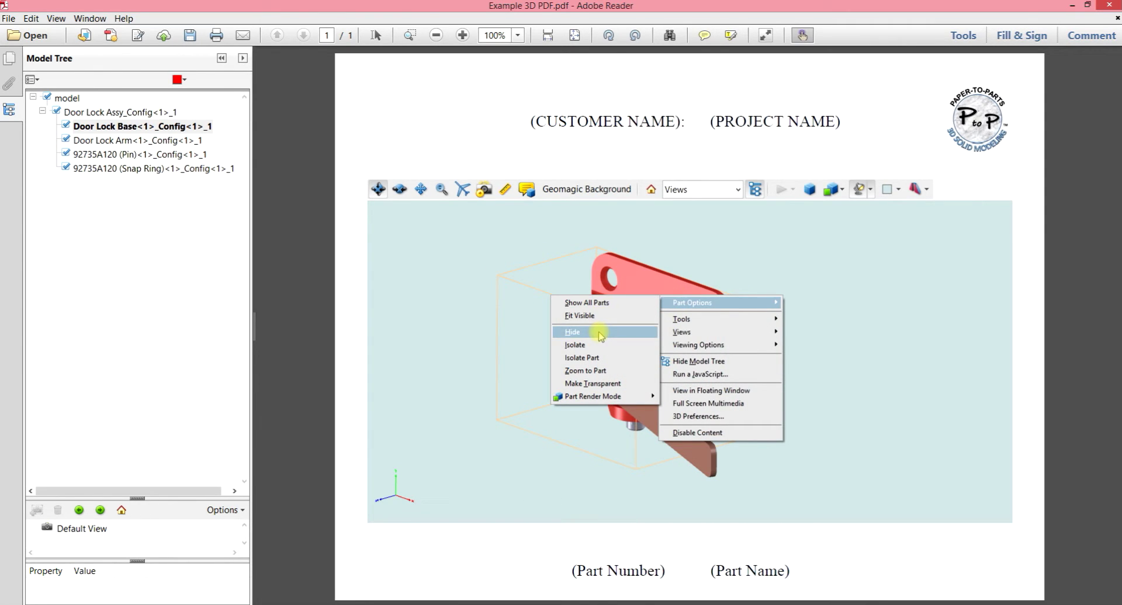
pyautogui.click(600, 332)
pyautogui.rightClick(670, 300)
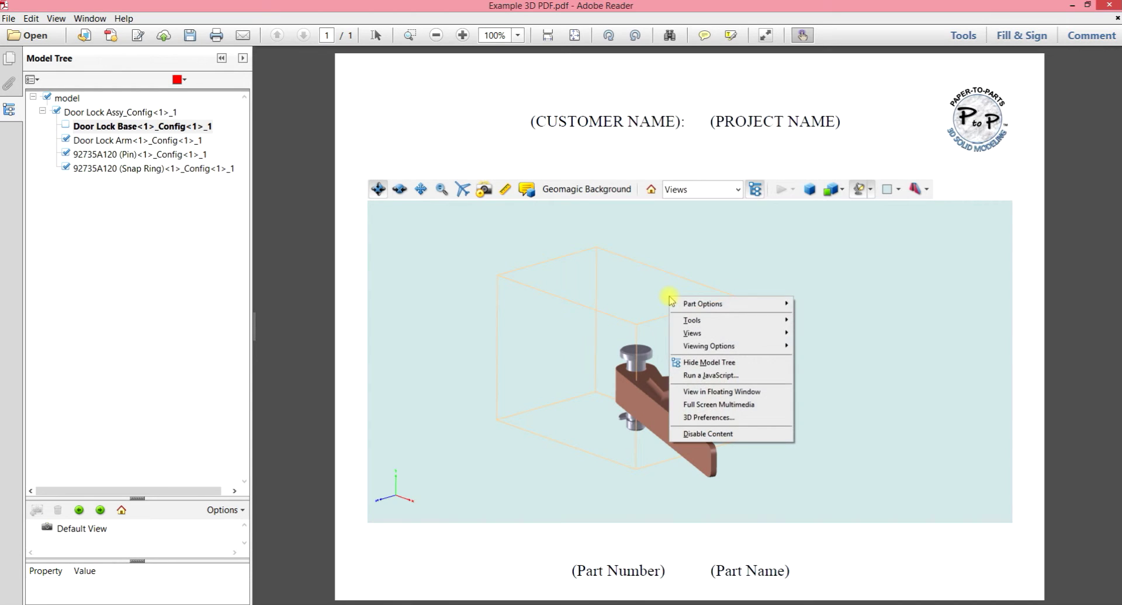
pyautogui.moveTo(682, 303)
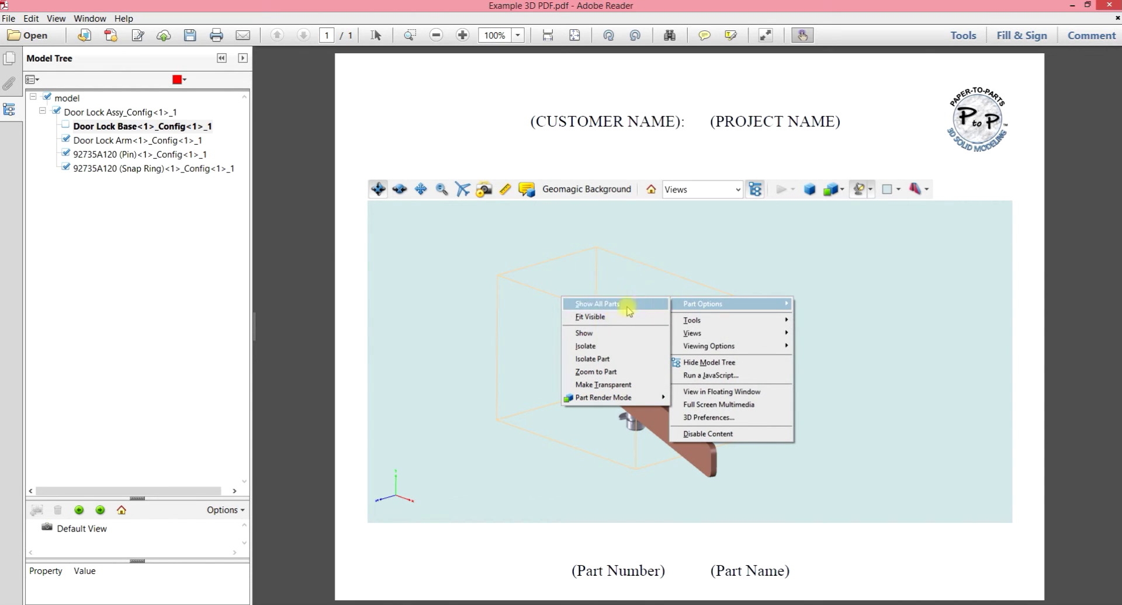
pyautogui.click(610, 338)
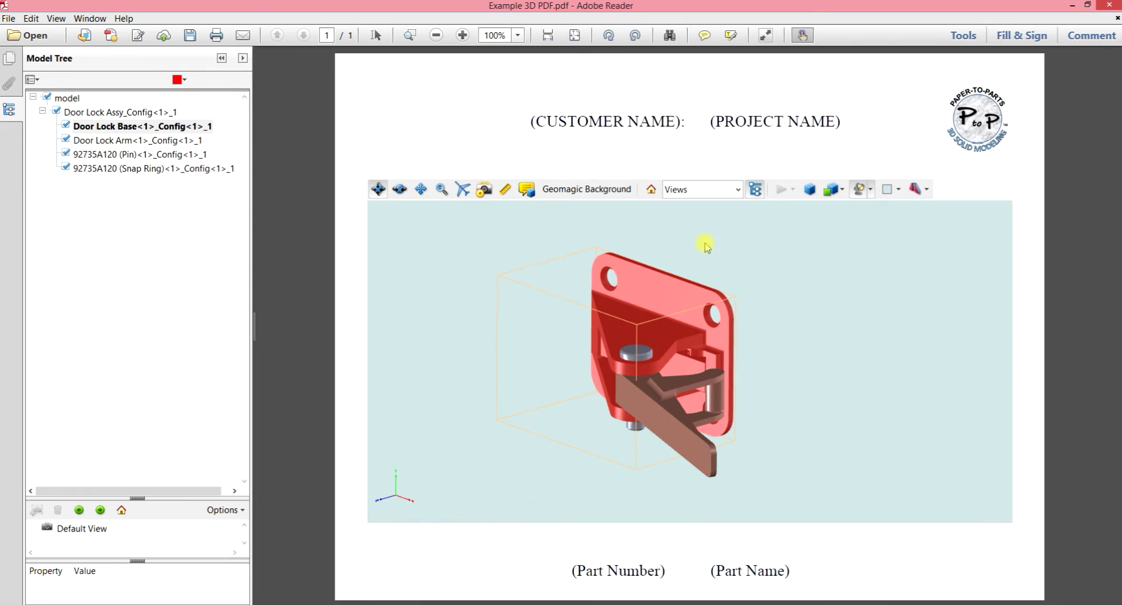
pyautogui.rightClick(654, 293)
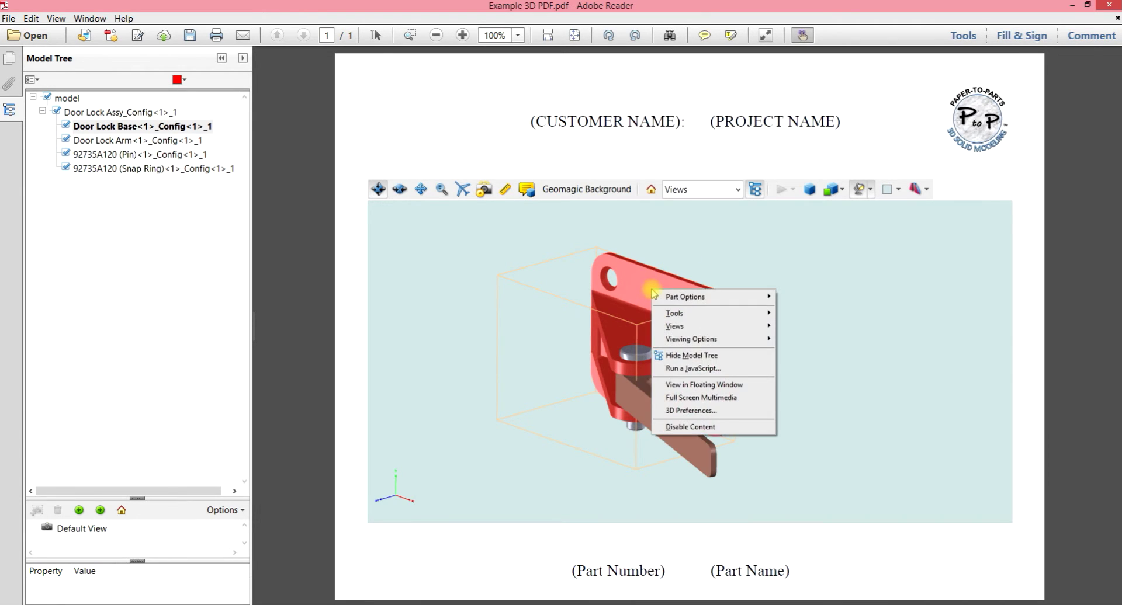
pyautogui.moveTo(660, 296)
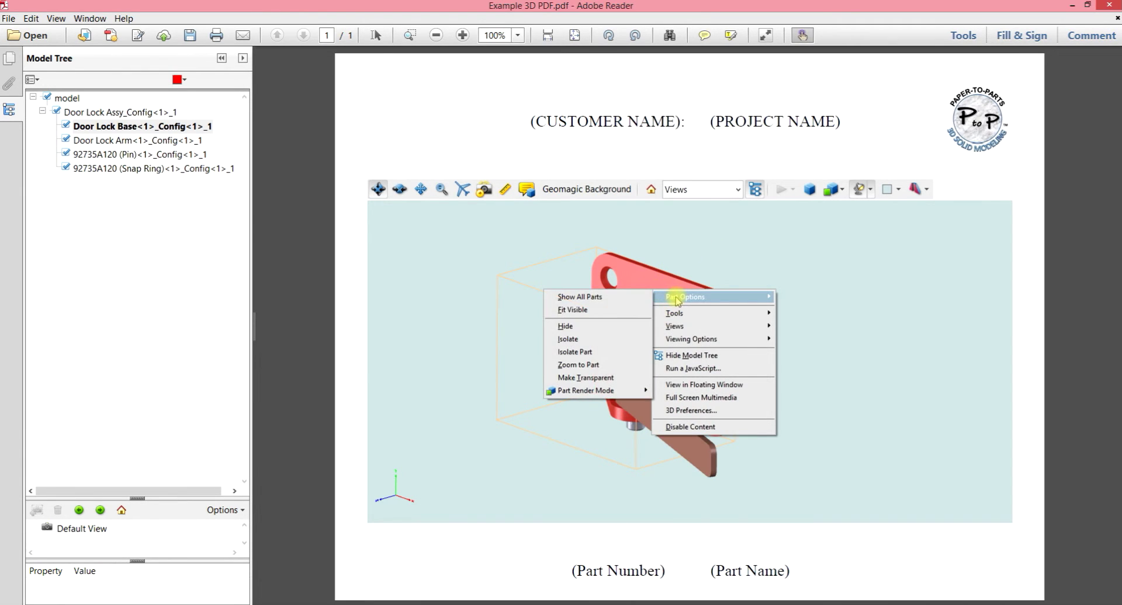
pyautogui.click(605, 340)
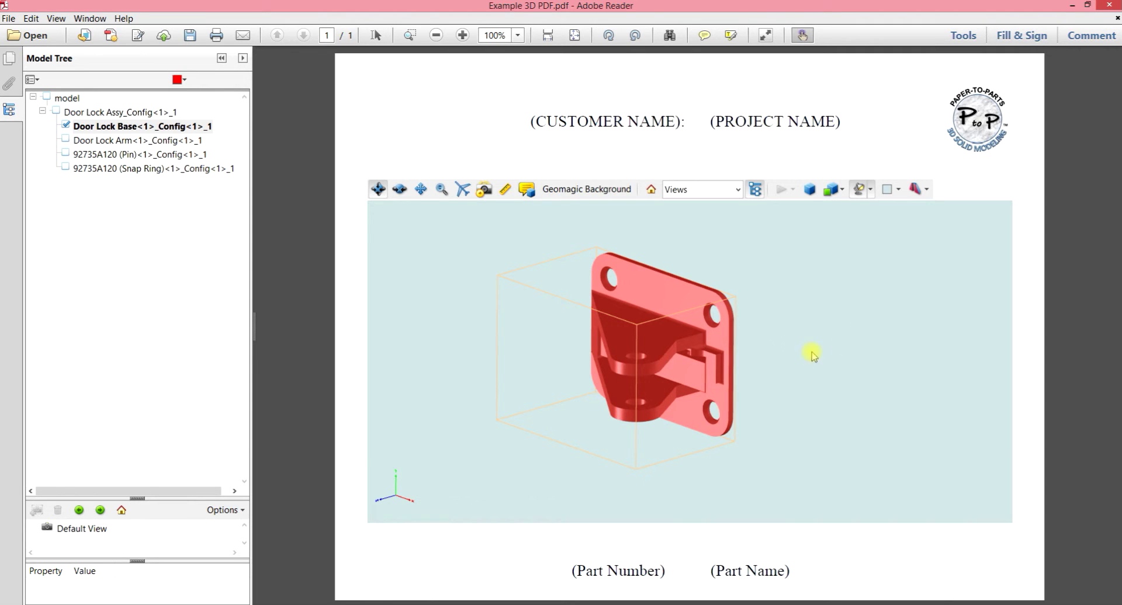
pyautogui.rightClick(648, 290)
pyautogui.moveTo(654, 298)
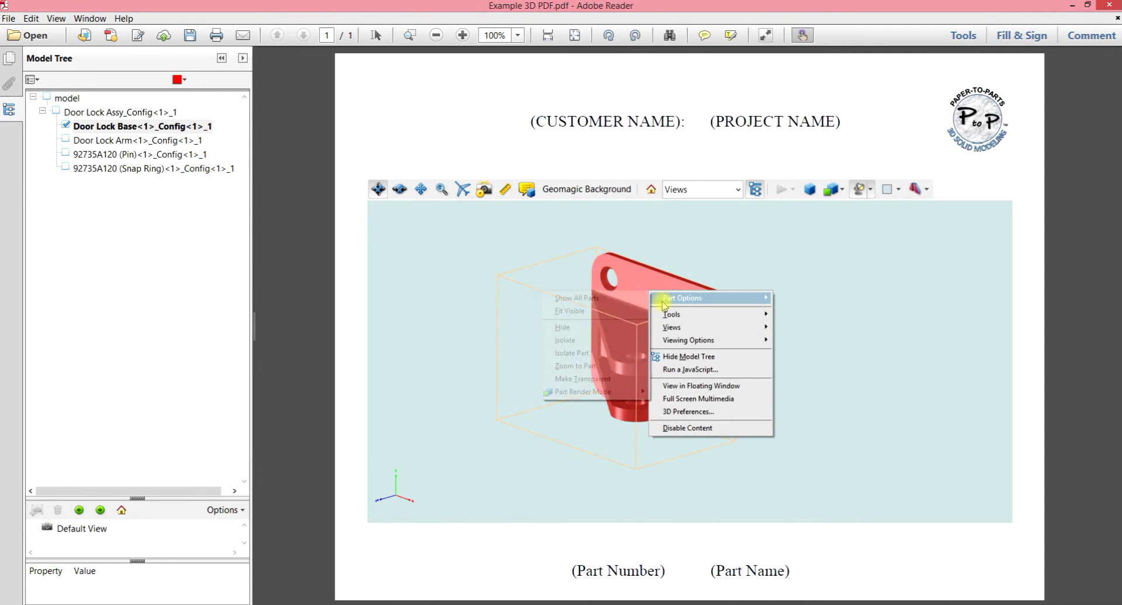
pyautogui.click(624, 305)
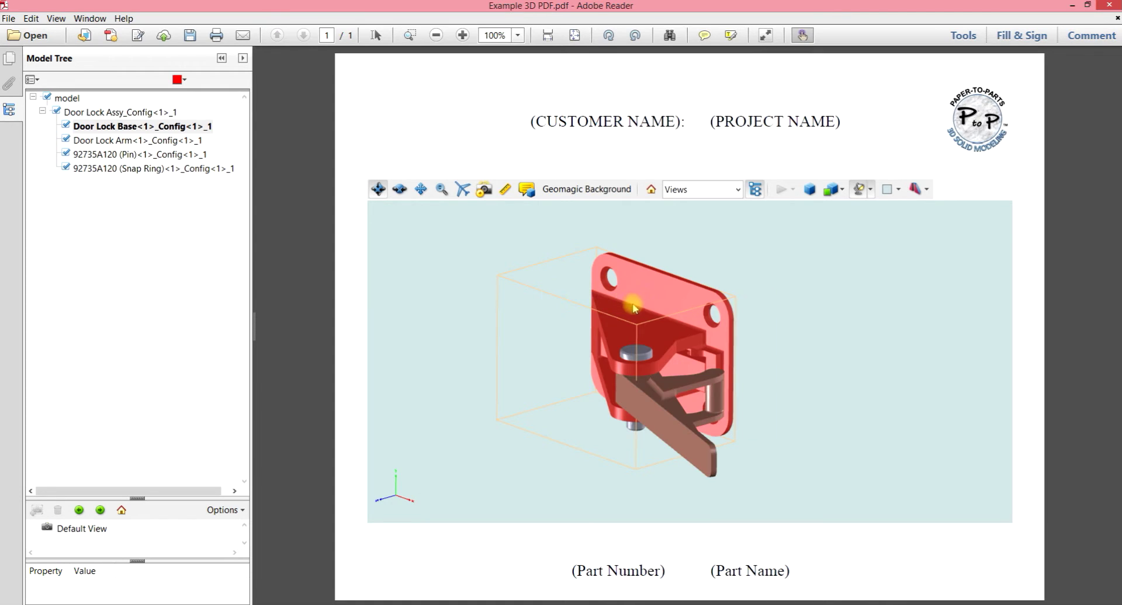
pyautogui.click(741, 240)
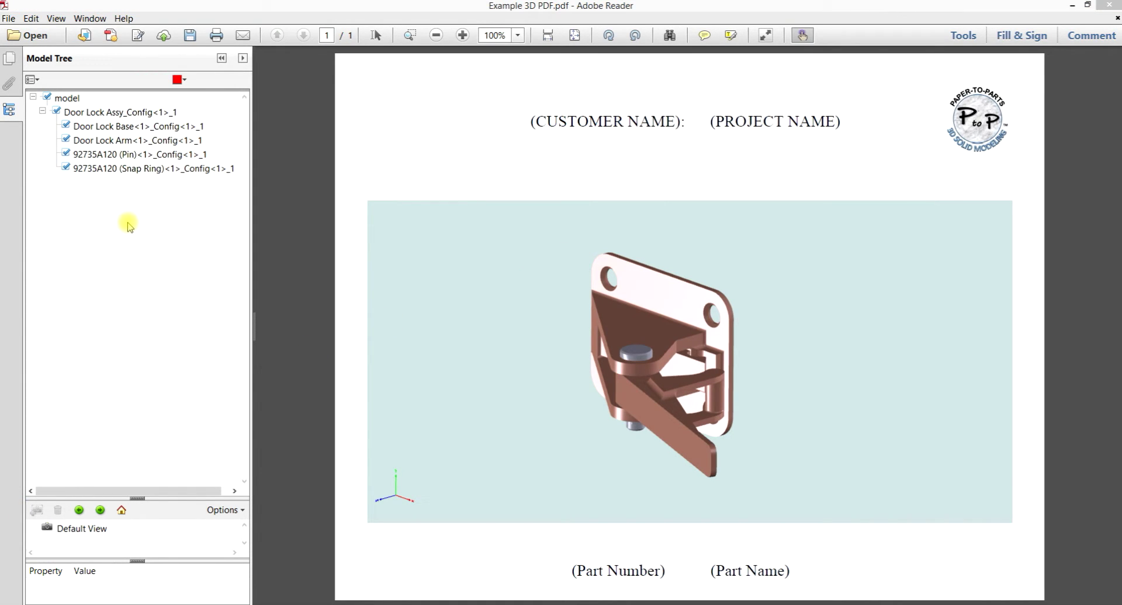
pyautogui.rightClick(124, 127)
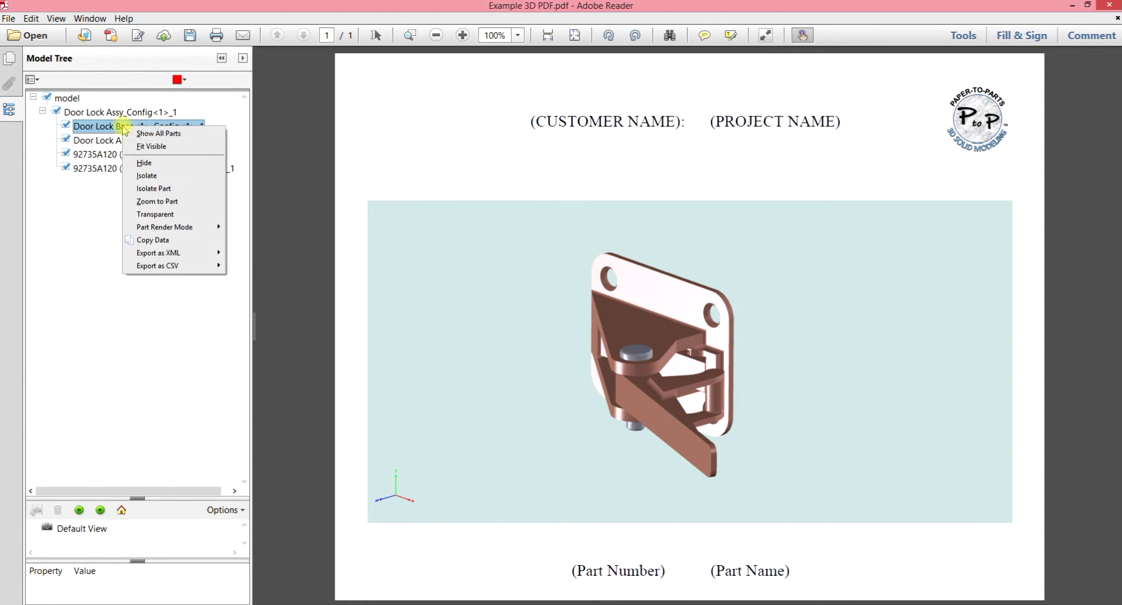
pyautogui.click(187, 219)
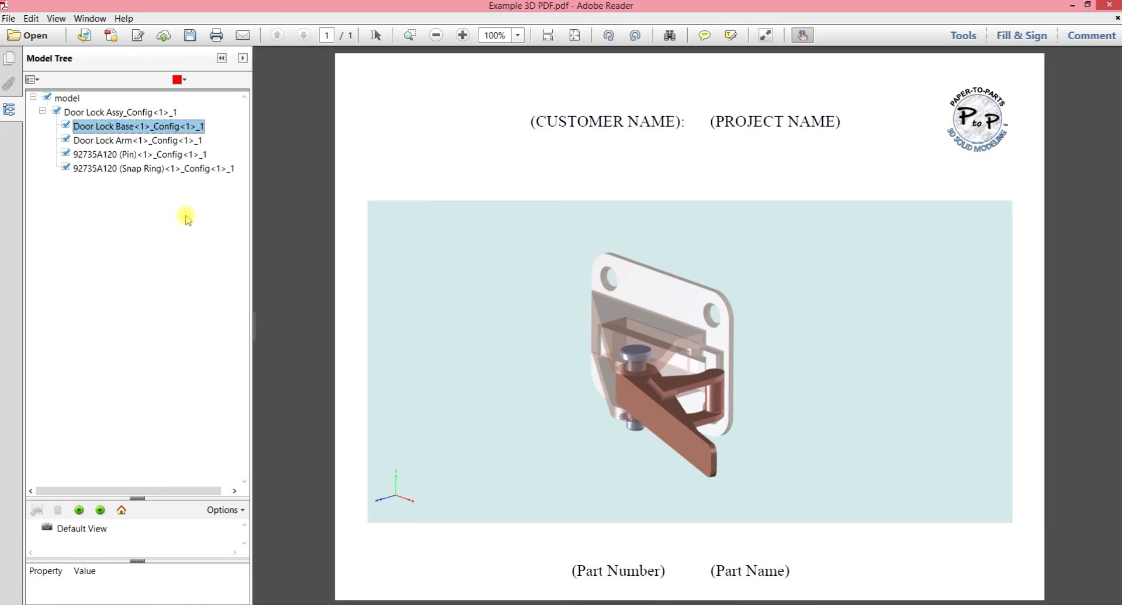
pyautogui.click(123, 143)
pyautogui.rightClick(123, 143)
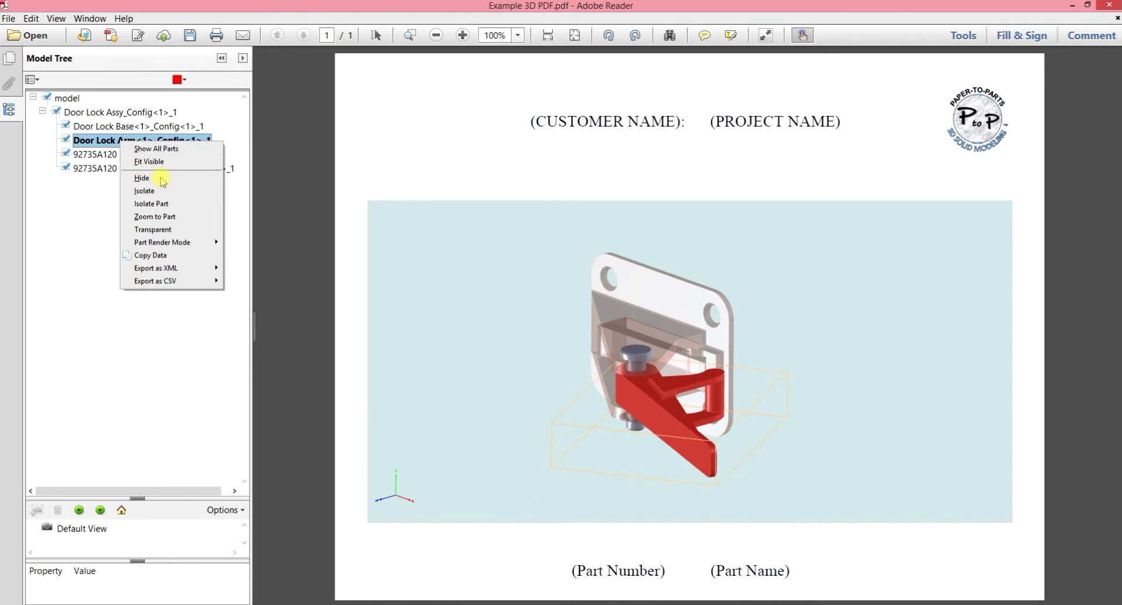
pyautogui.click(182, 230)
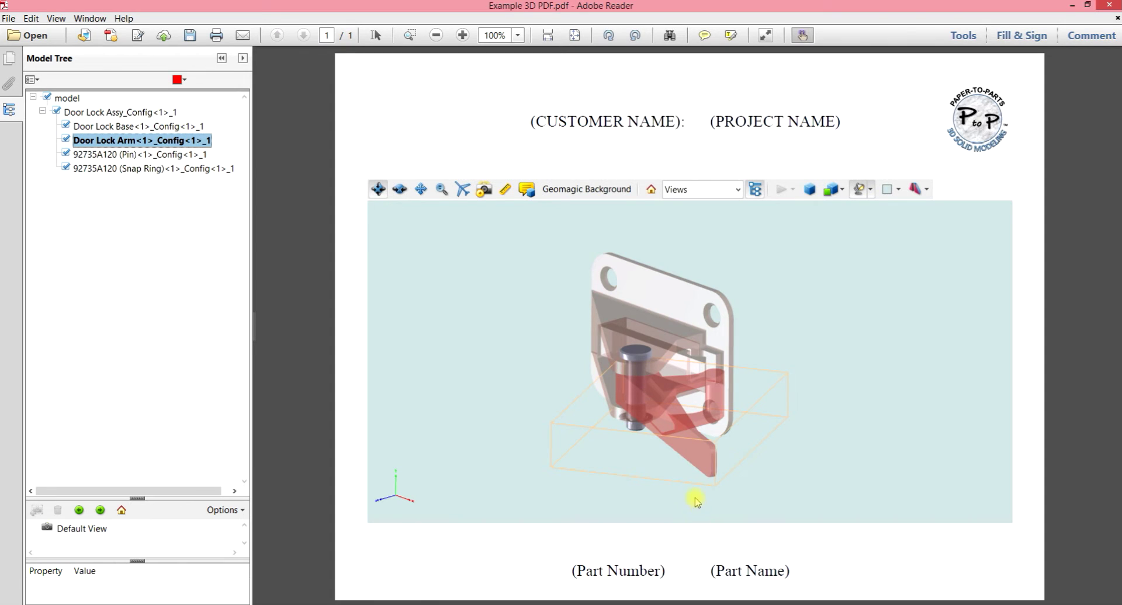
pyautogui.rightClick(698, 457)
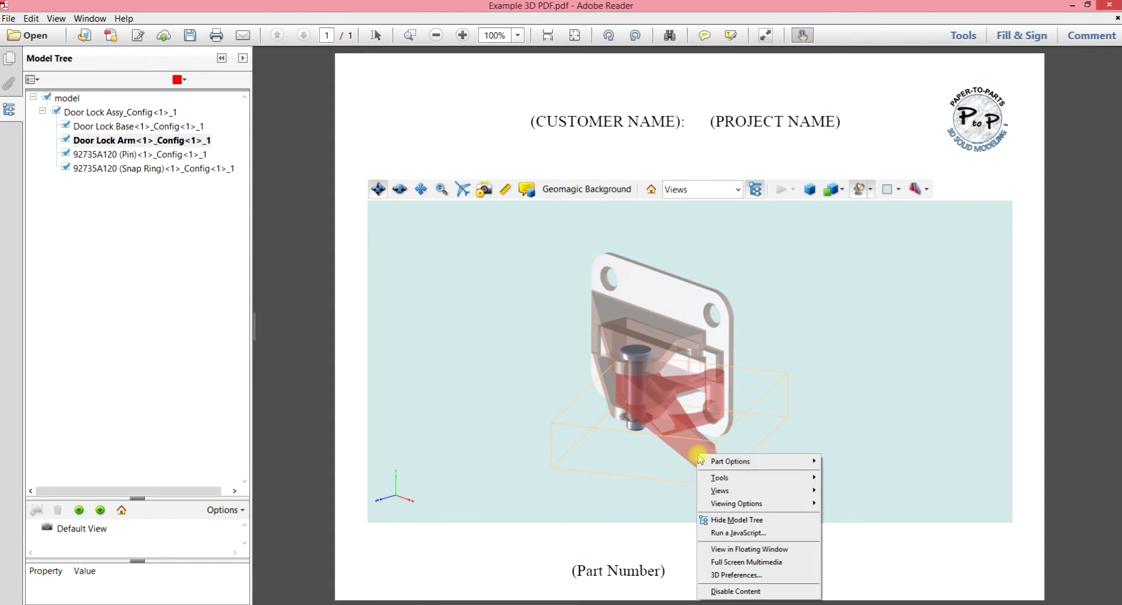
pyautogui.moveTo(724, 466)
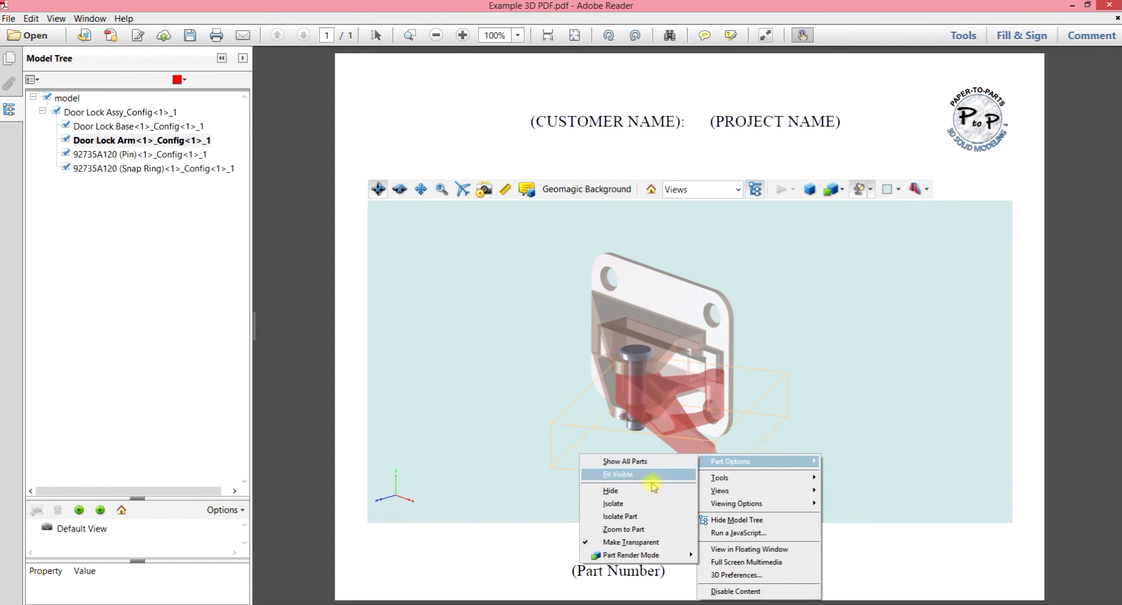
pyautogui.click(641, 548)
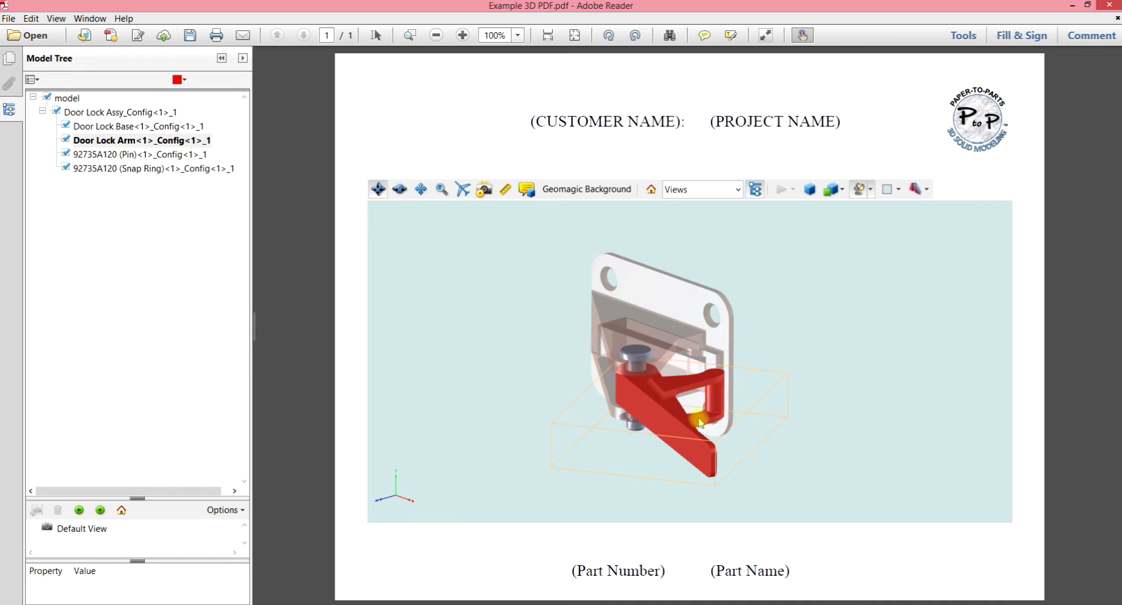
pyautogui.rightClick(659, 290)
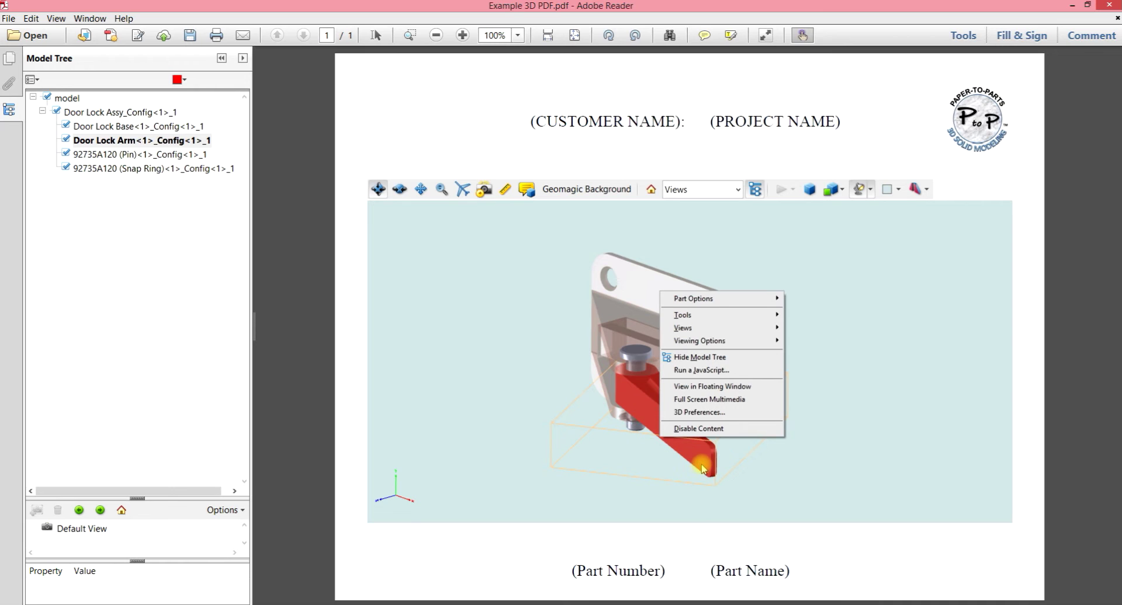
pyautogui.click(791, 261)
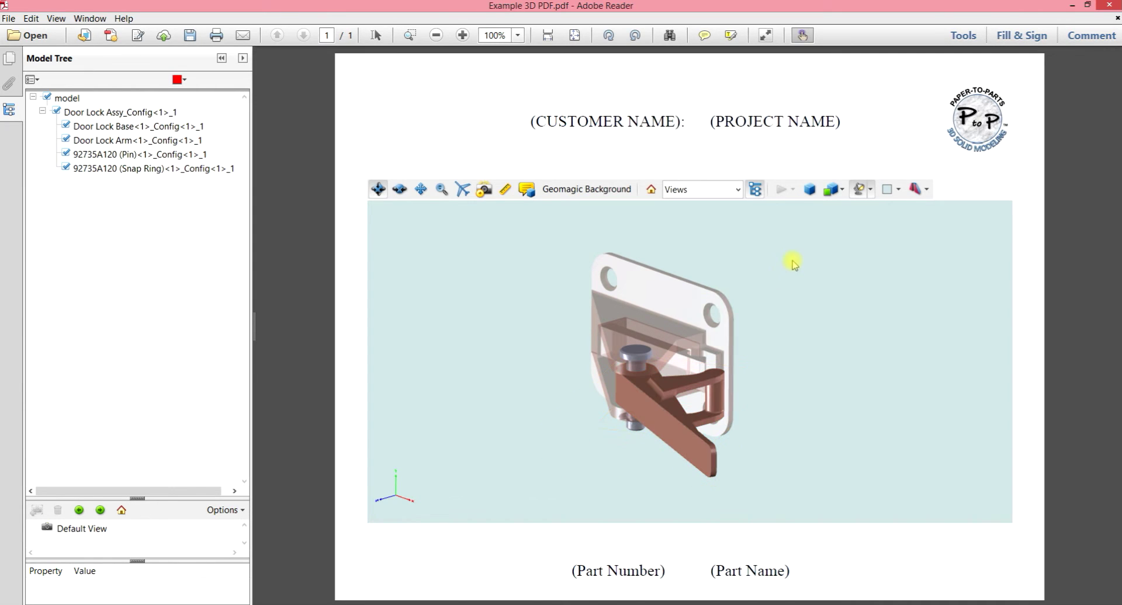
pyautogui.click(660, 294)
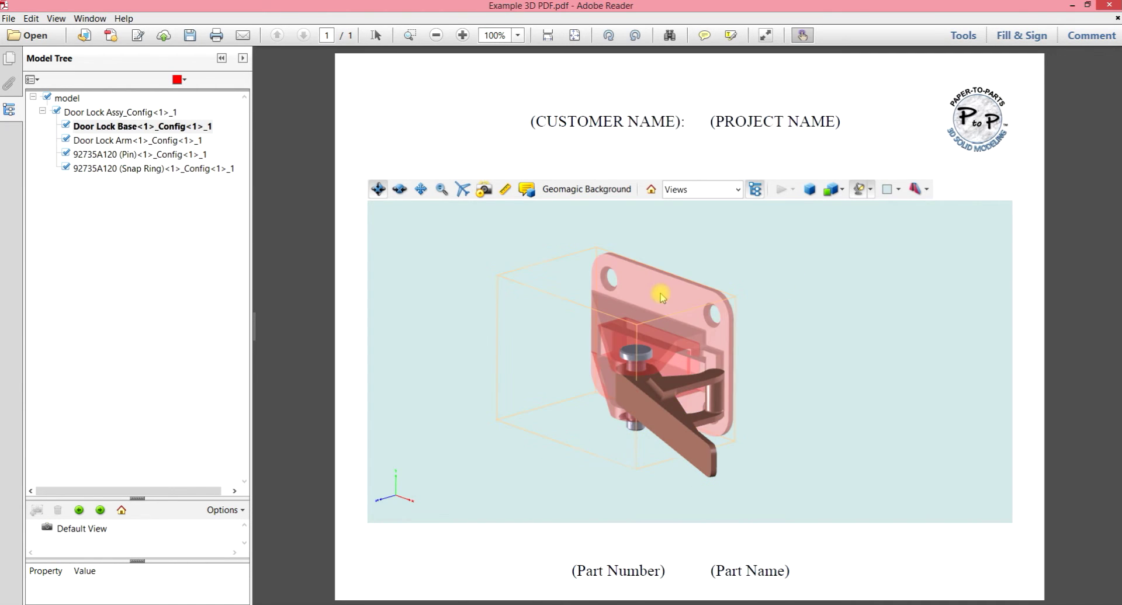
pyautogui.rightClick(661, 294)
pyautogui.moveTo(692, 302)
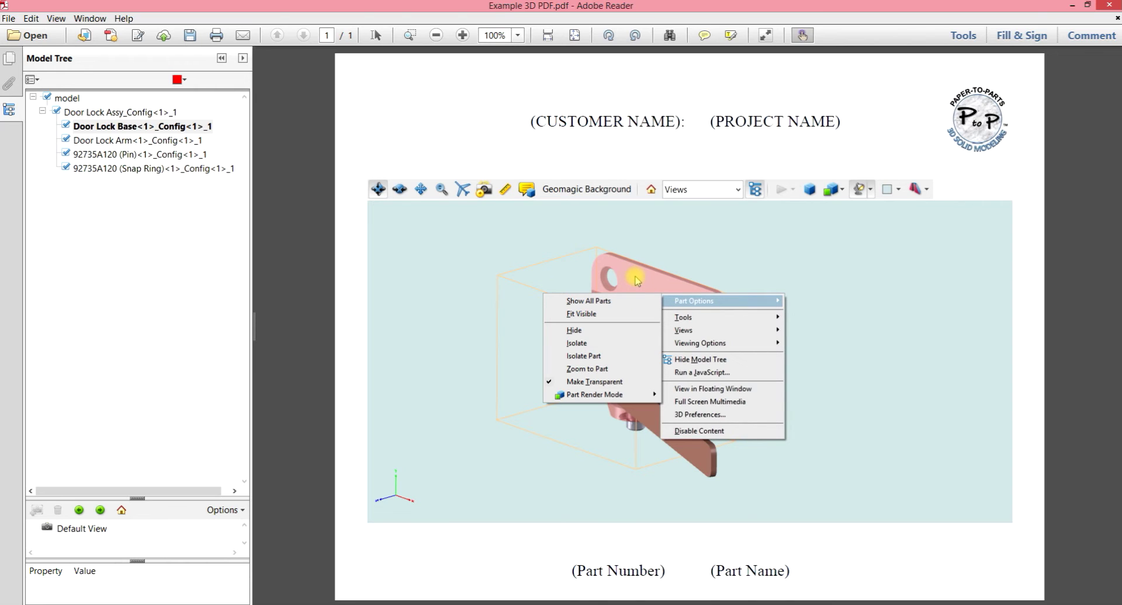
pyautogui.click(606, 382)
pyautogui.click(792, 272)
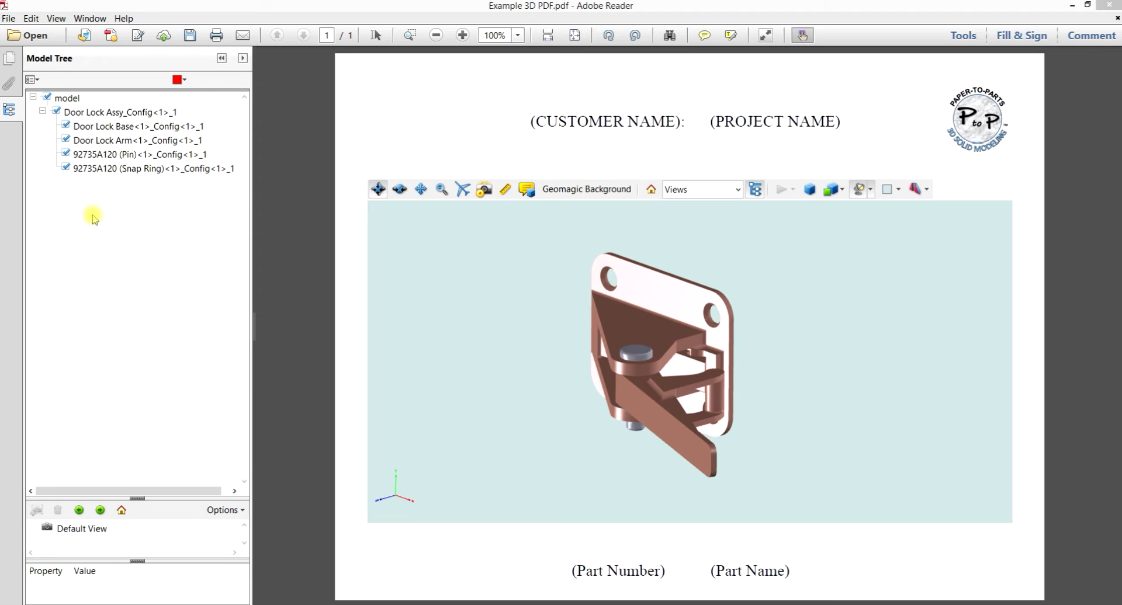
pyautogui.click(108, 169)
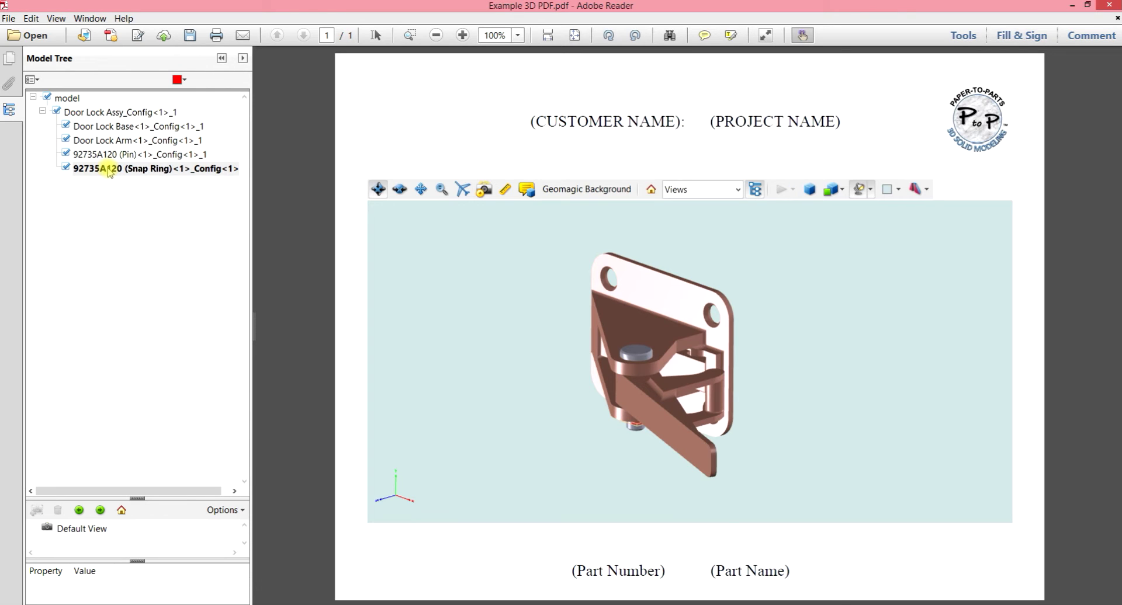
pyautogui.rightClick(109, 169)
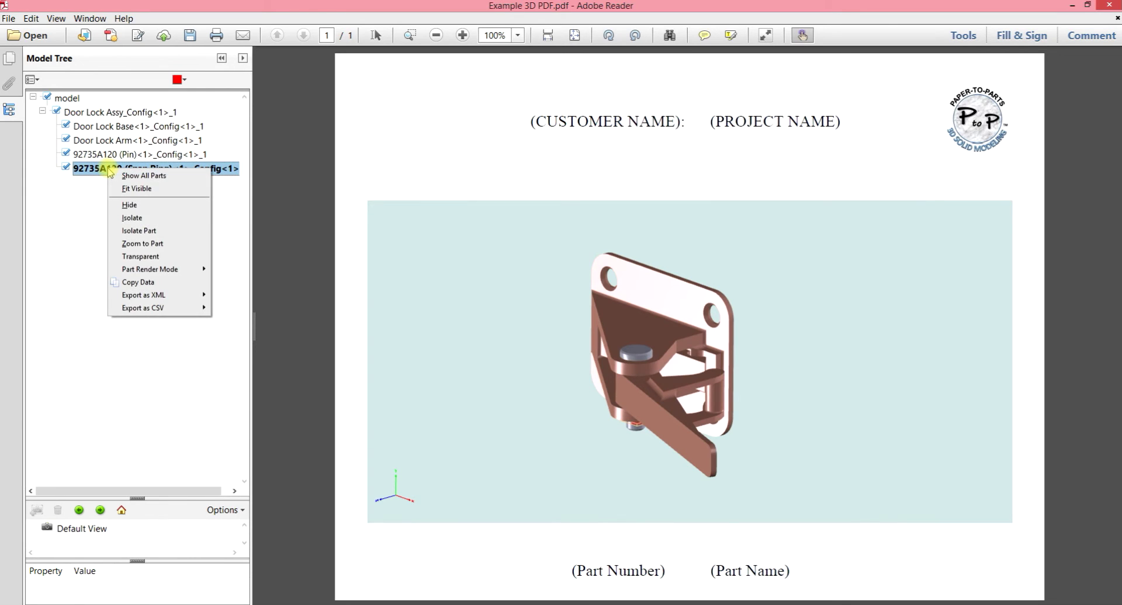
pyautogui.click(161, 248)
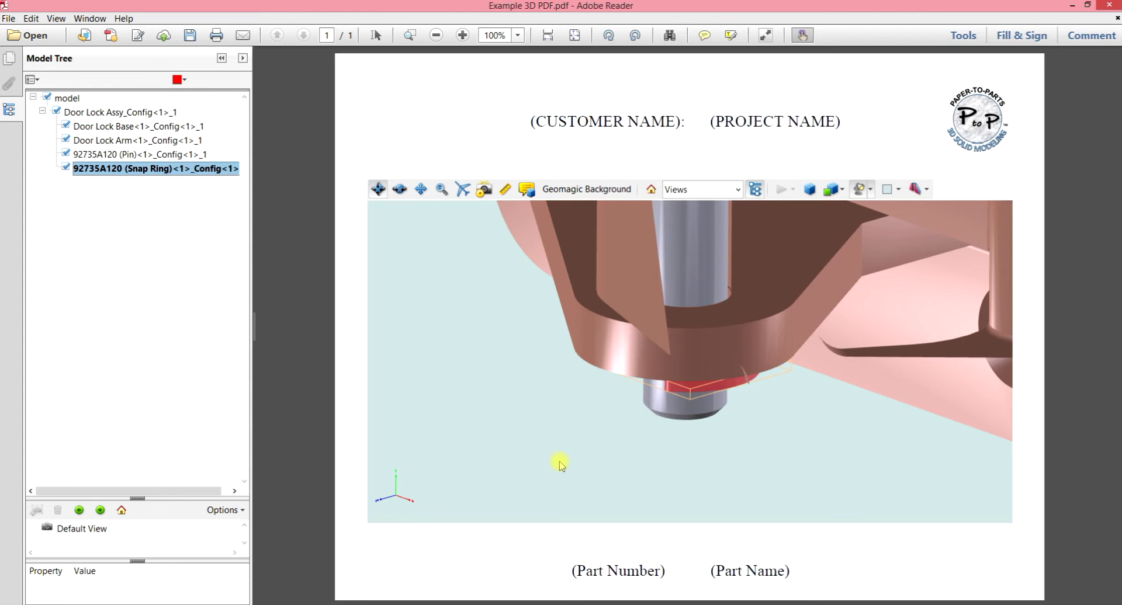
pyautogui.moveTo(574, 467); pyautogui.dragTo(596, 452)
pyautogui.click(596, 451)
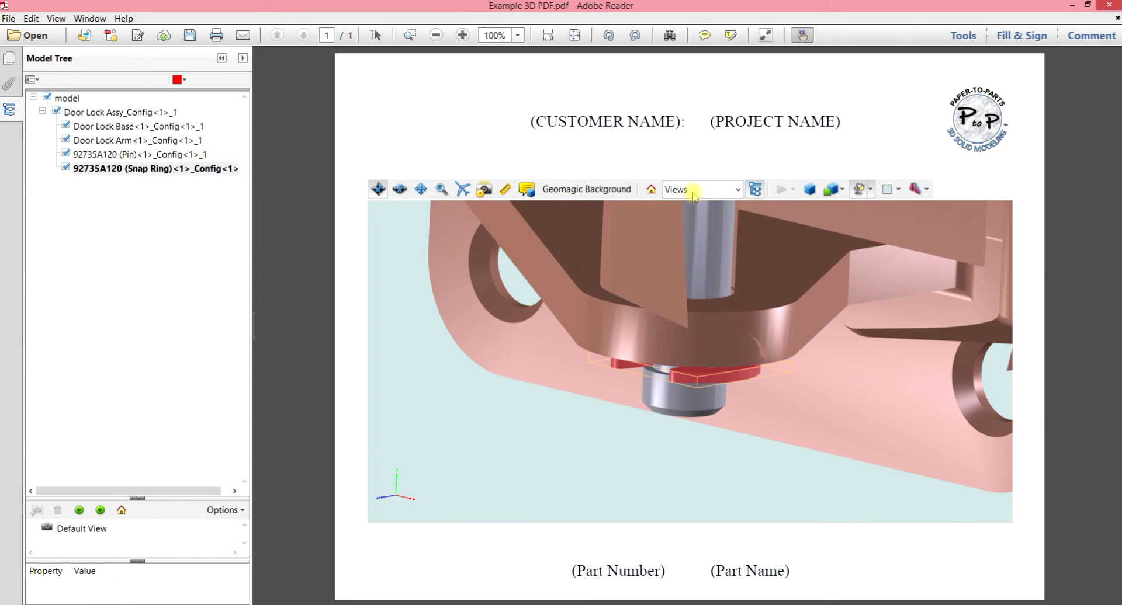
pyautogui.click(652, 189)
pyautogui.click(458, 350)
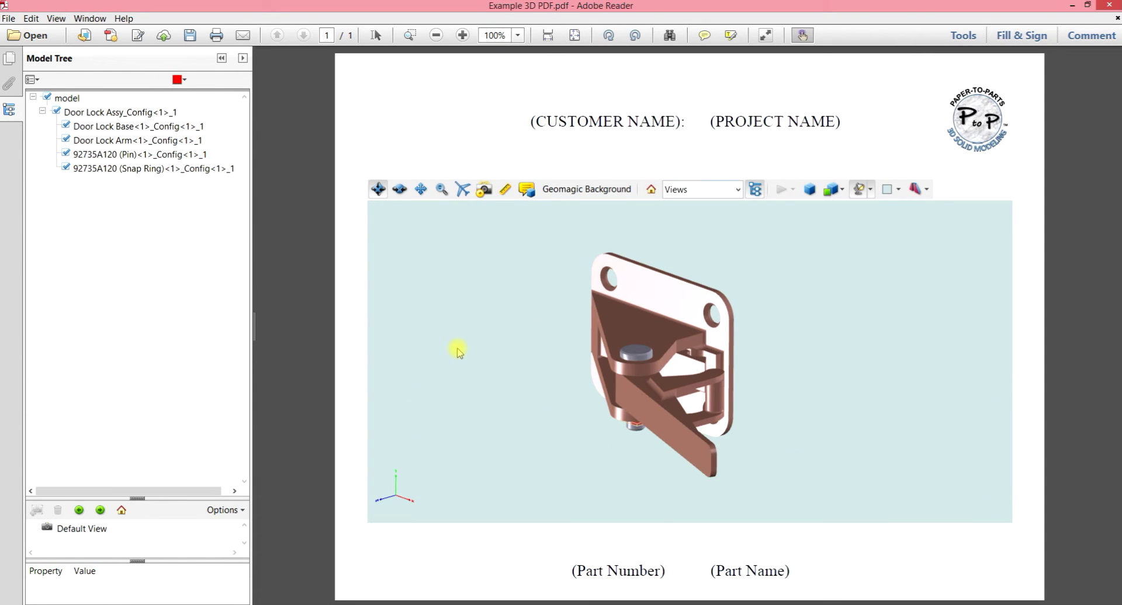
pyautogui.click(577, 368)
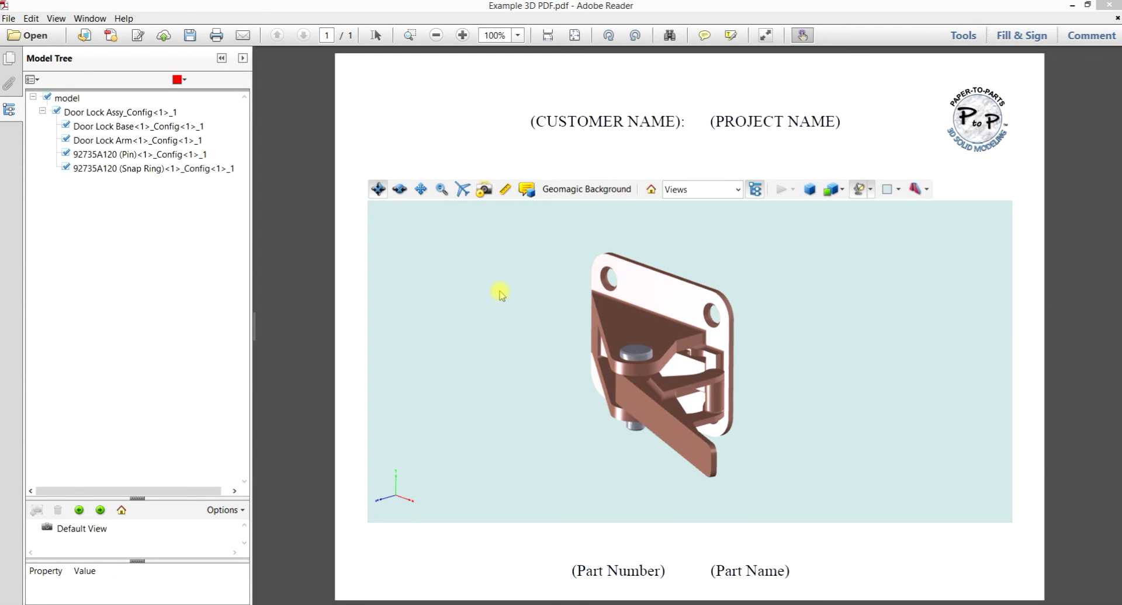
pyautogui.click(483, 188)
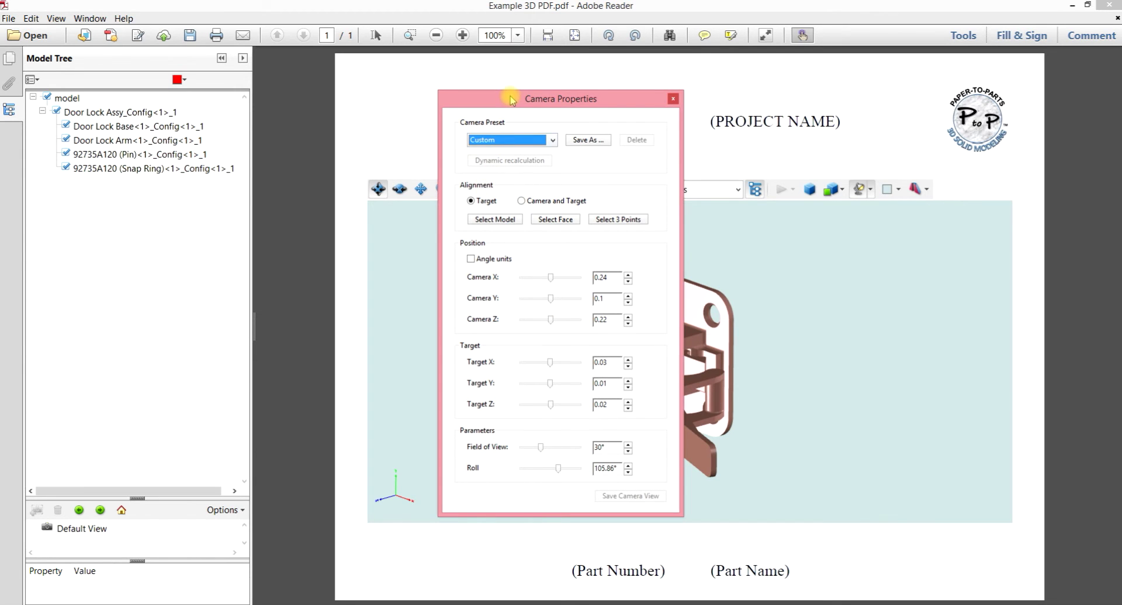
pyautogui.moveTo(510, 101); pyautogui.dragTo(933, 73)
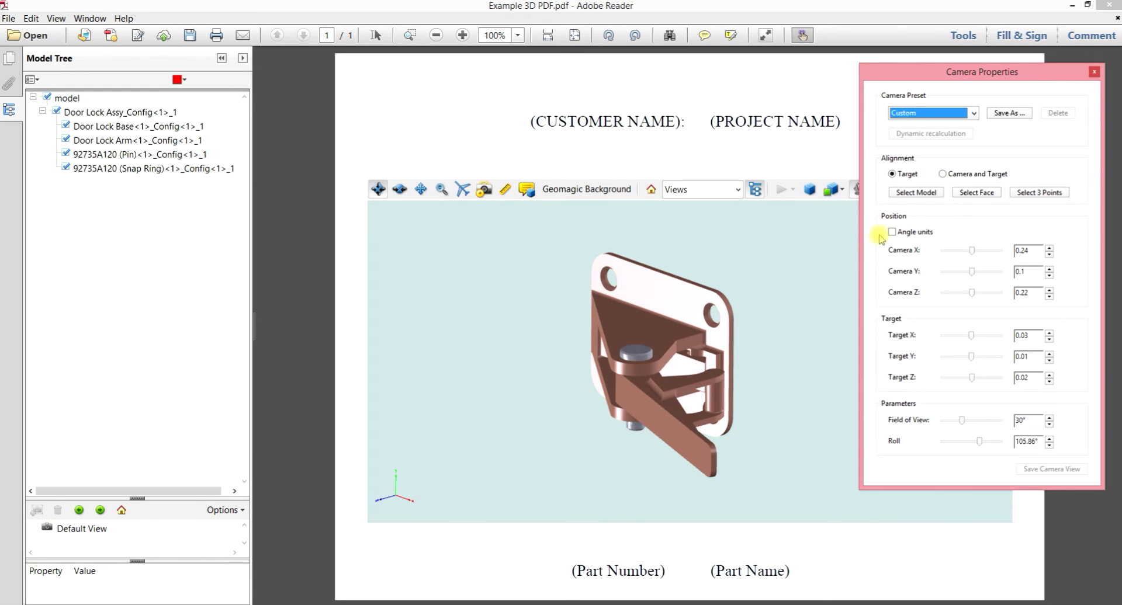
pyautogui.click(912, 192)
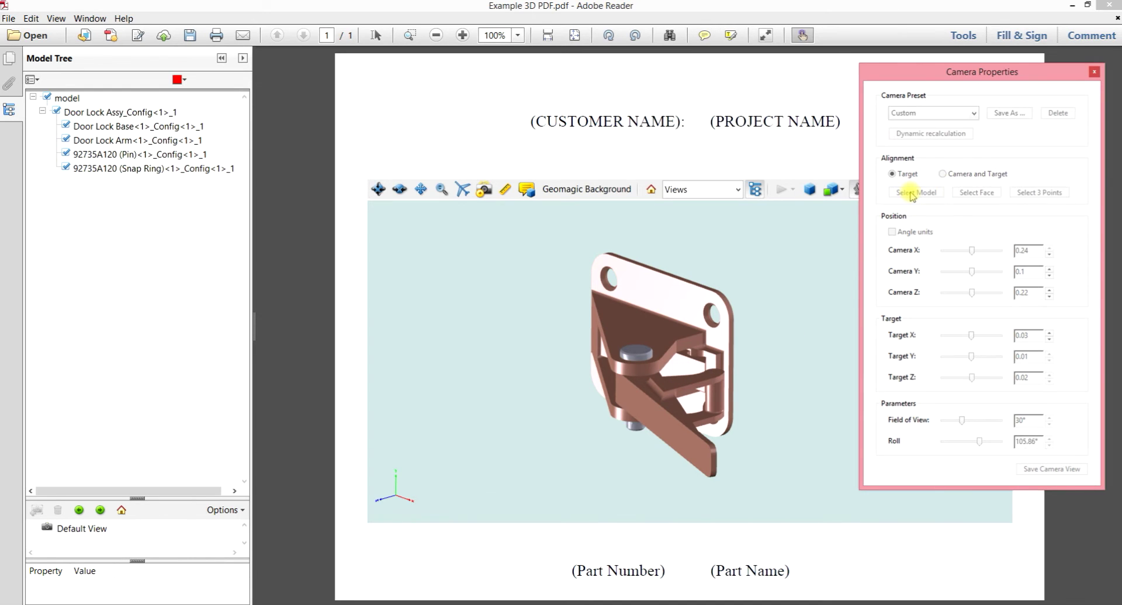
pyautogui.click(648, 296)
pyautogui.moveTo(608, 345); pyautogui.dragTo(645, 348)
pyautogui.click(419, 196)
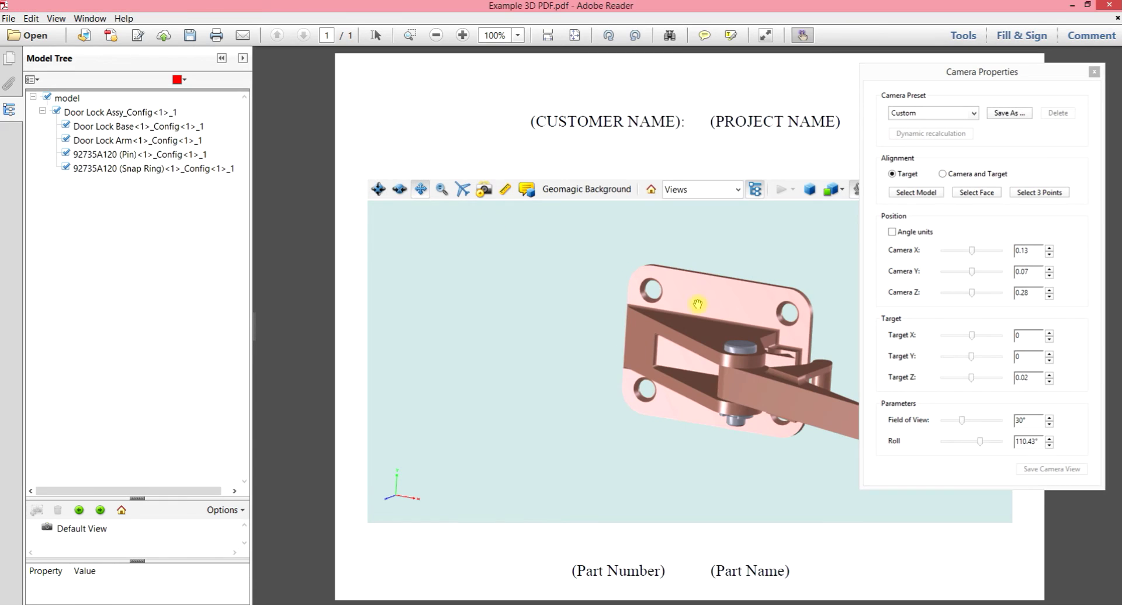
pyautogui.moveTo(696, 296); pyautogui.dragTo(533, 281)
pyautogui.click(379, 190)
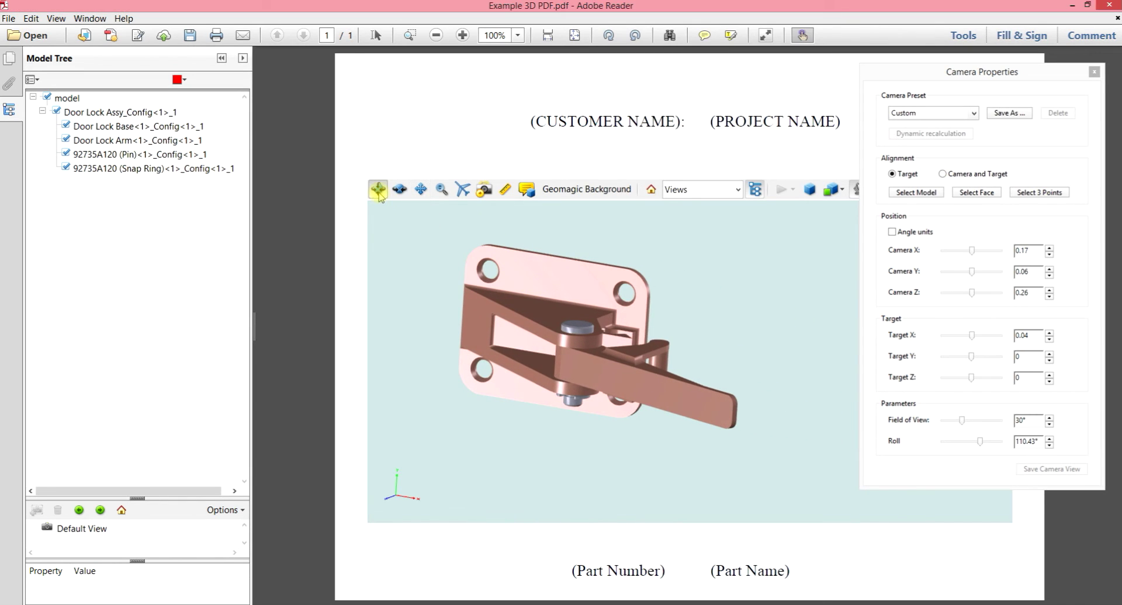
pyautogui.click(989, 194)
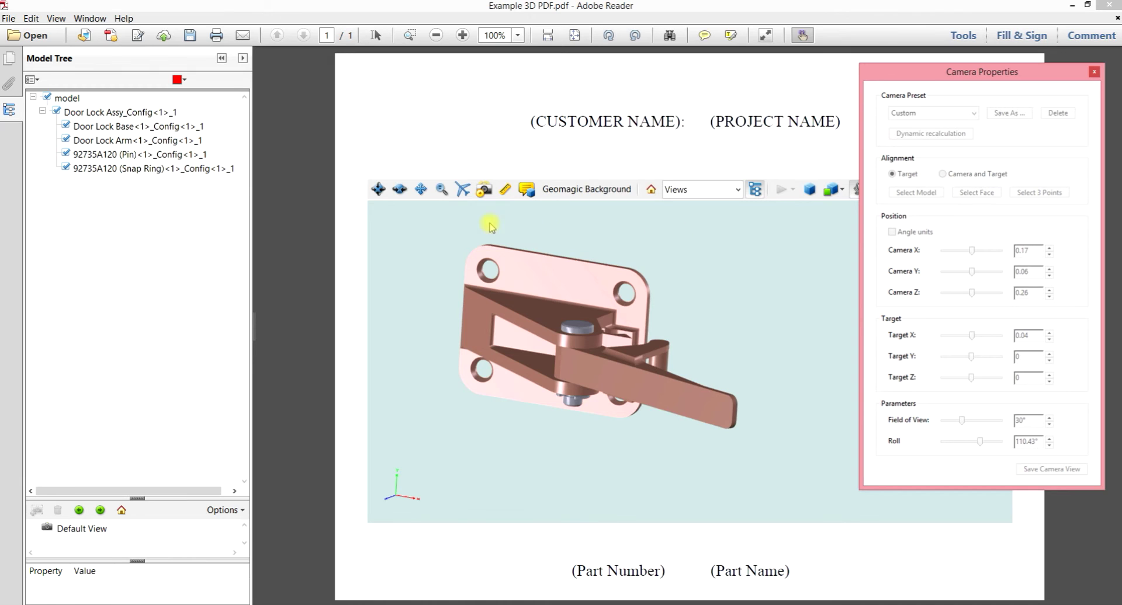
pyautogui.click(478, 254)
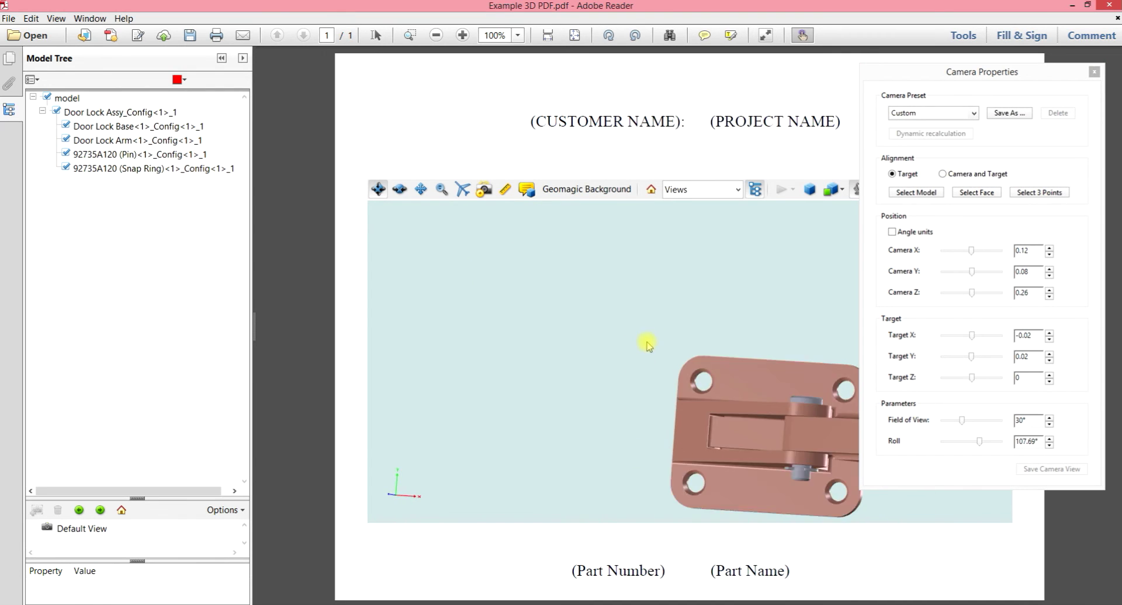
pyautogui.moveTo(647, 345); pyautogui.dragTo(684, 336)
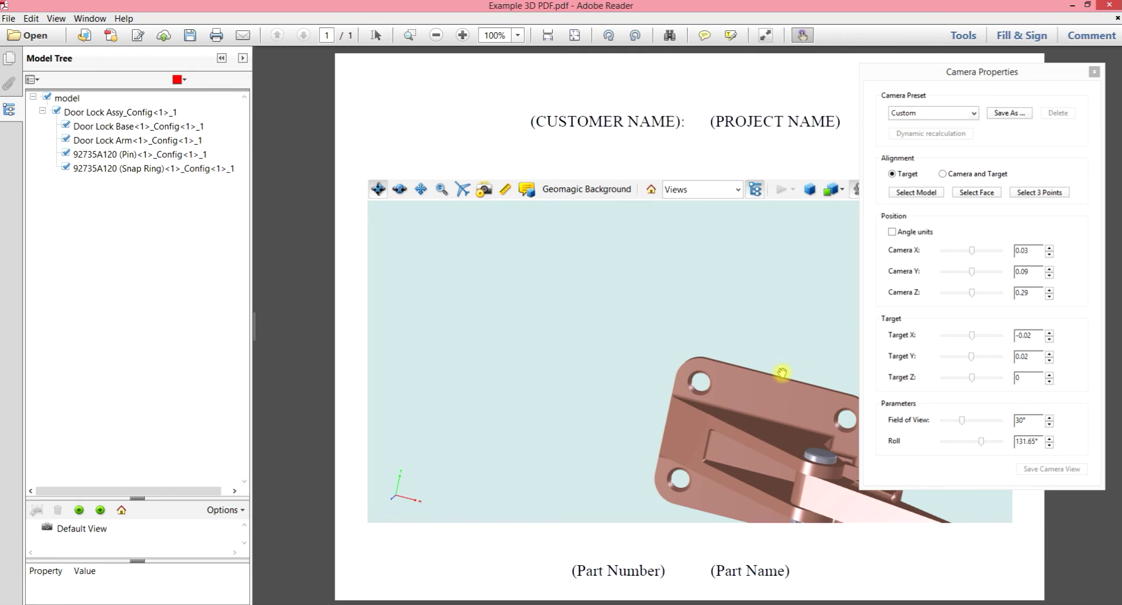
pyautogui.moveTo(782, 372); pyautogui.dragTo(537, 254, button='middle')
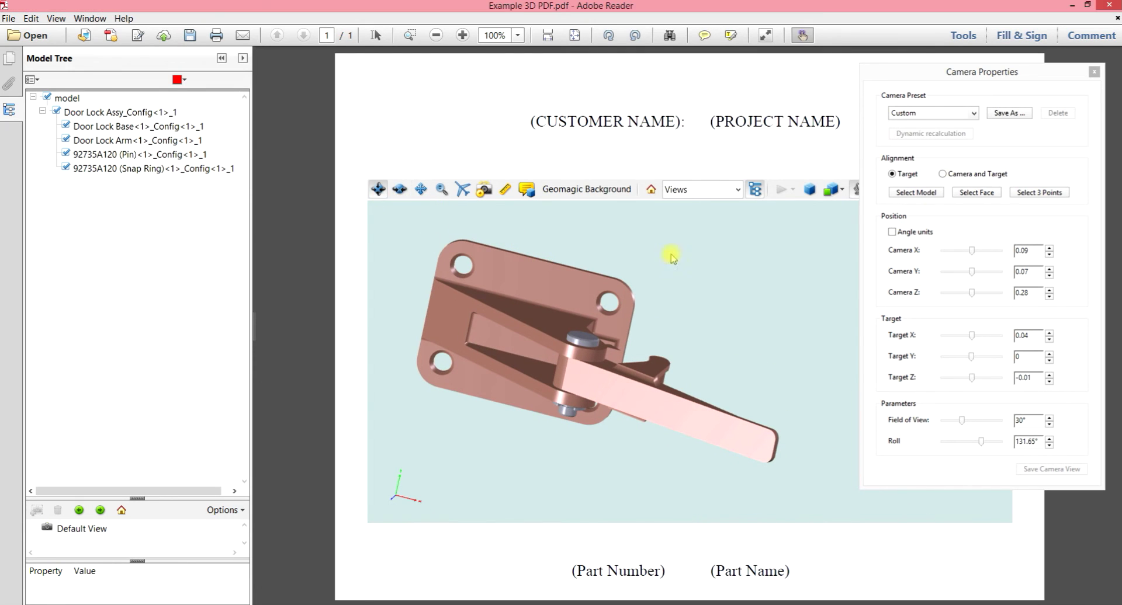
pyautogui.click(976, 192)
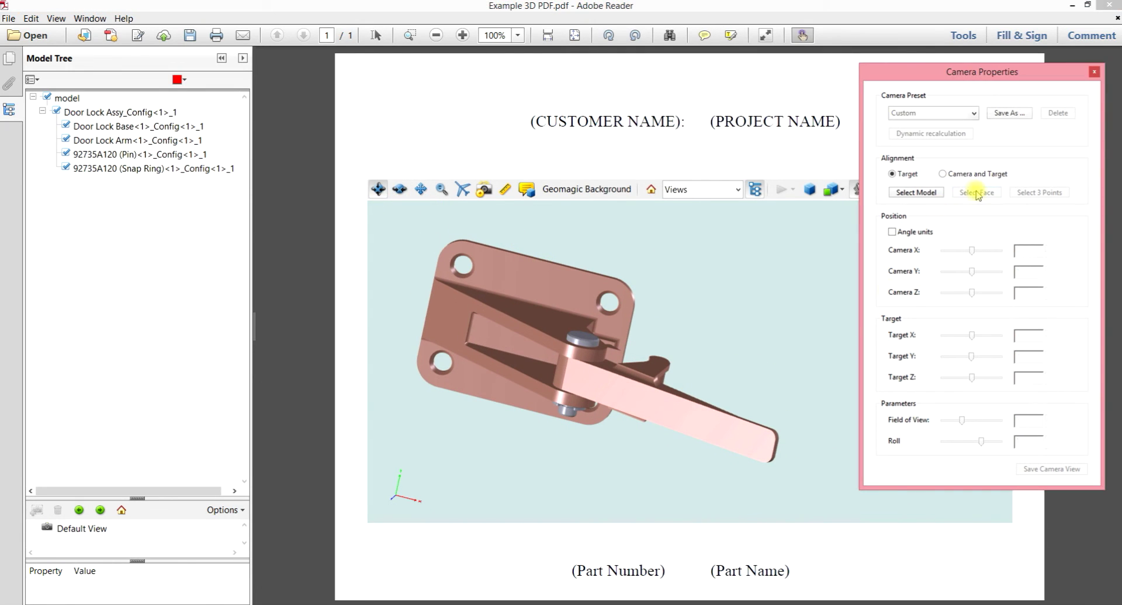
pyautogui.click(773, 451)
pyautogui.moveTo(615, 355); pyautogui.dragTo(527, 258)
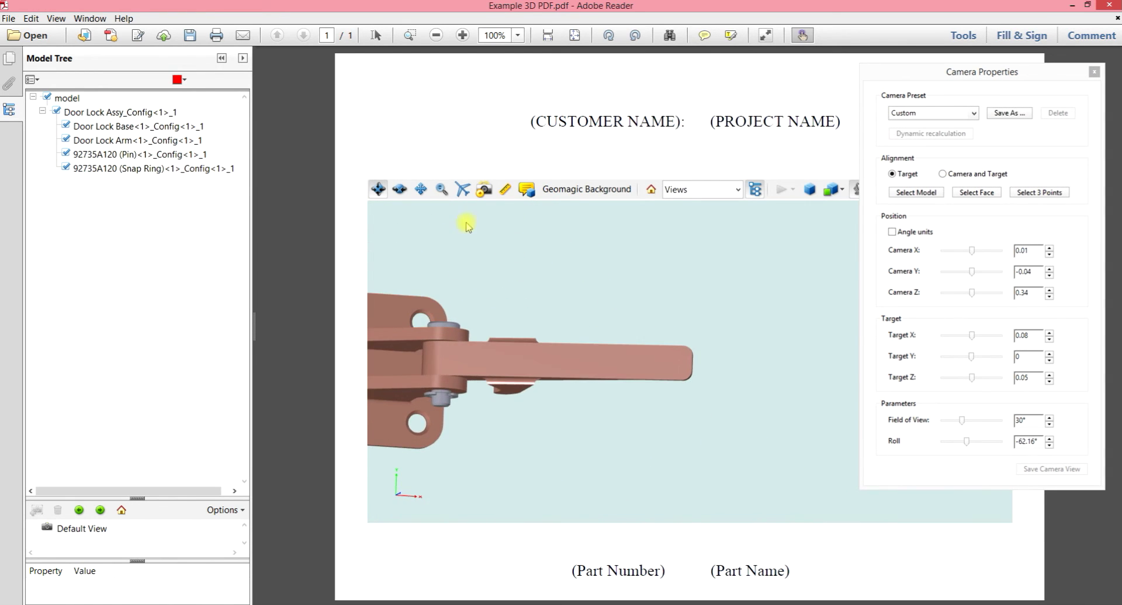
pyautogui.click(419, 190)
pyautogui.moveTo(566, 293); pyautogui.dragTo(676, 296)
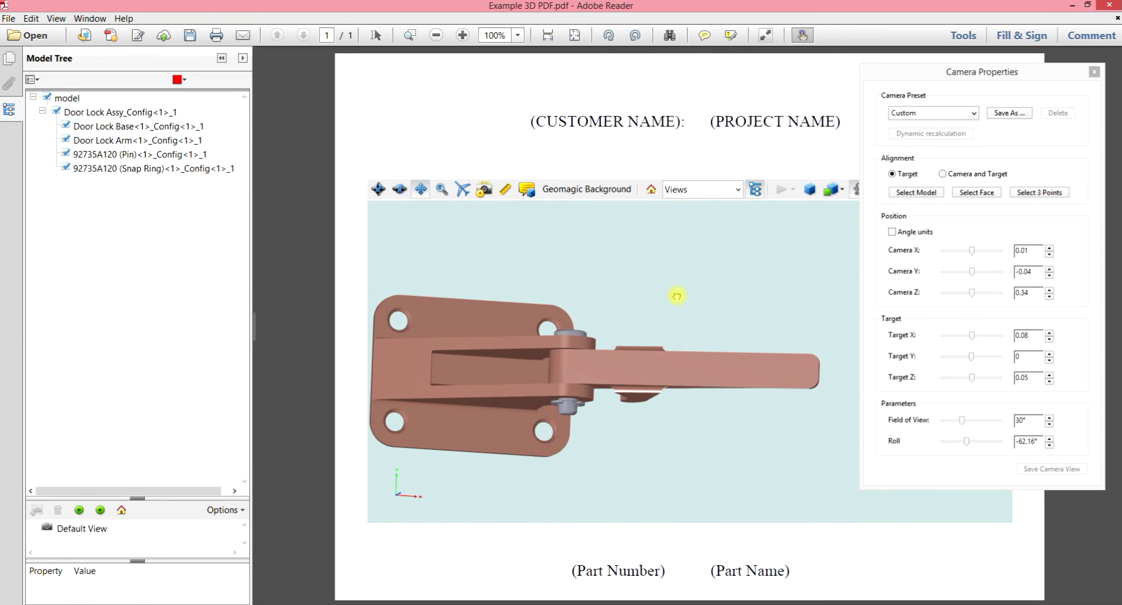
pyautogui.click(379, 190)
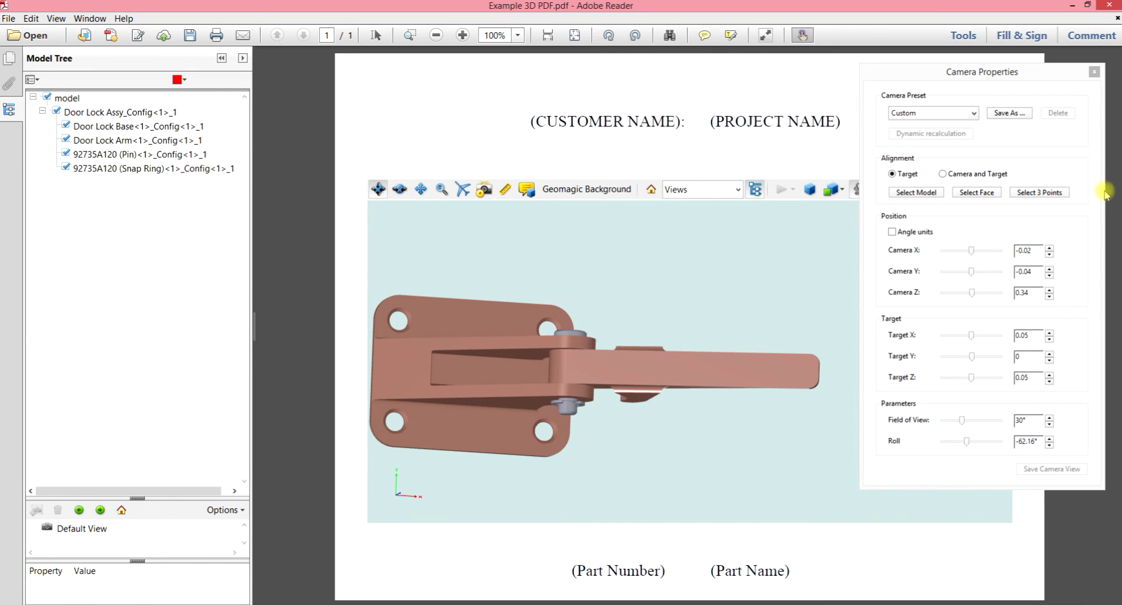
pyautogui.click(1061, 193)
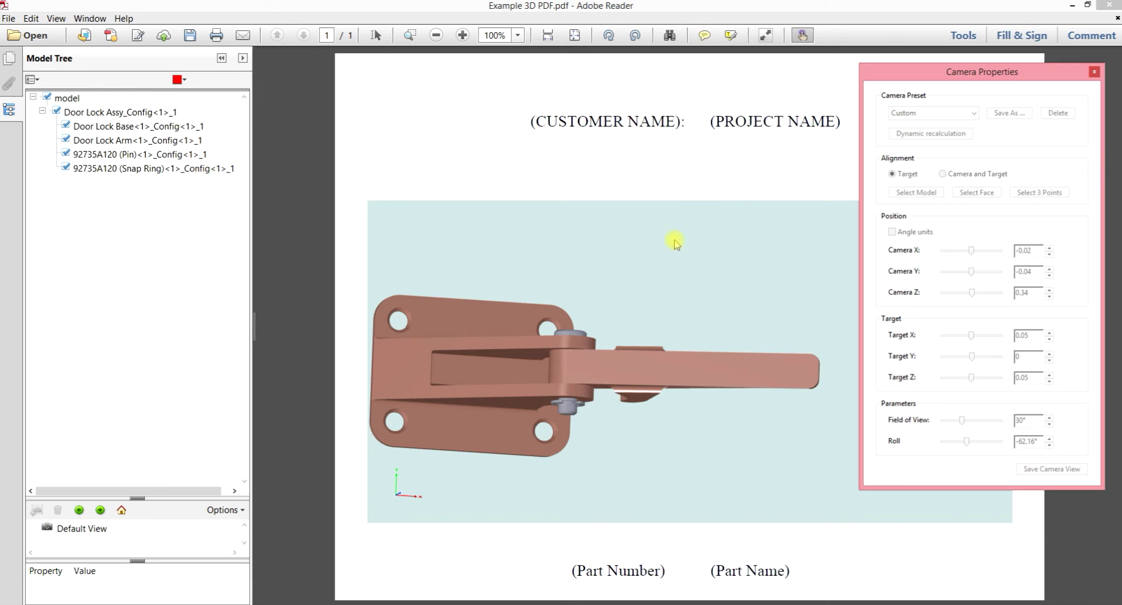
pyautogui.click(383, 344)
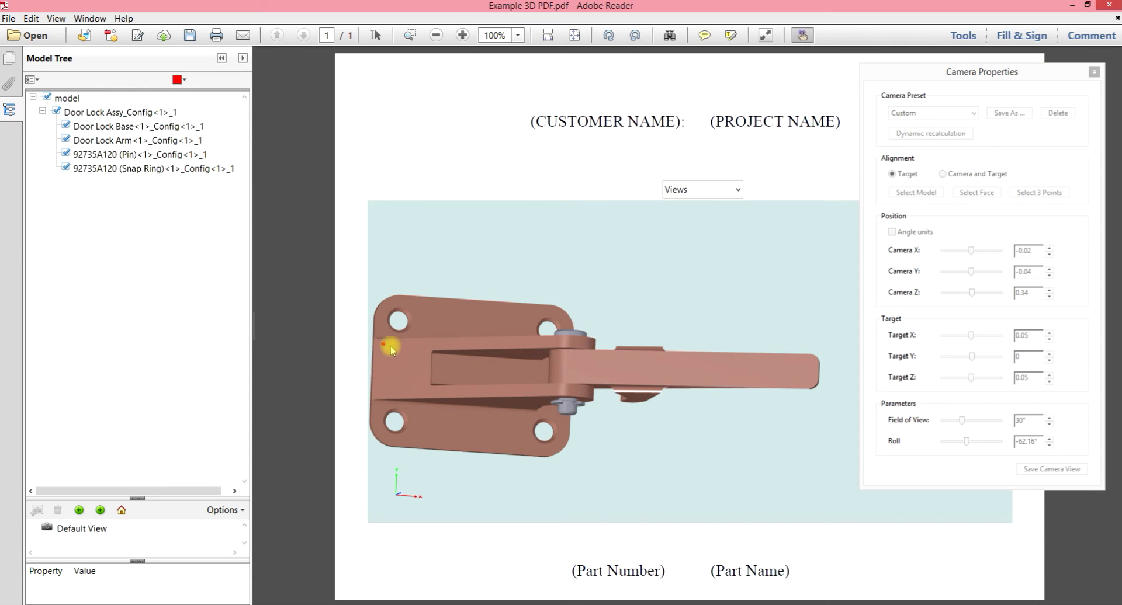
pyautogui.click(426, 365)
pyautogui.click(380, 395)
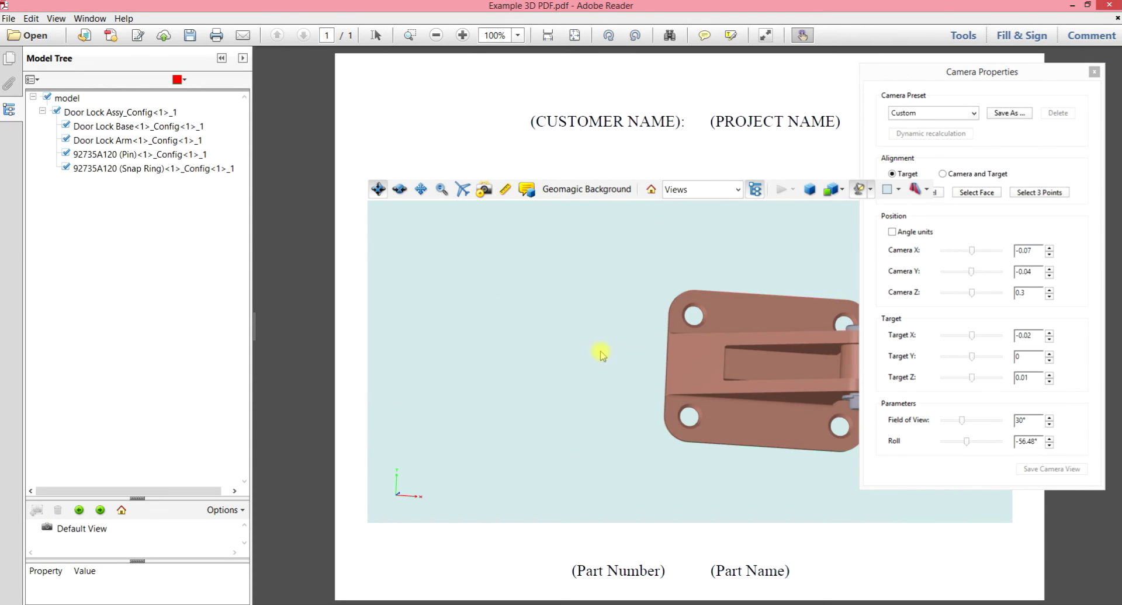
pyautogui.moveTo(654, 368); pyautogui.dragTo(545, 343)
pyautogui.moveTo(621, 278); pyautogui.dragTo(650, 243)
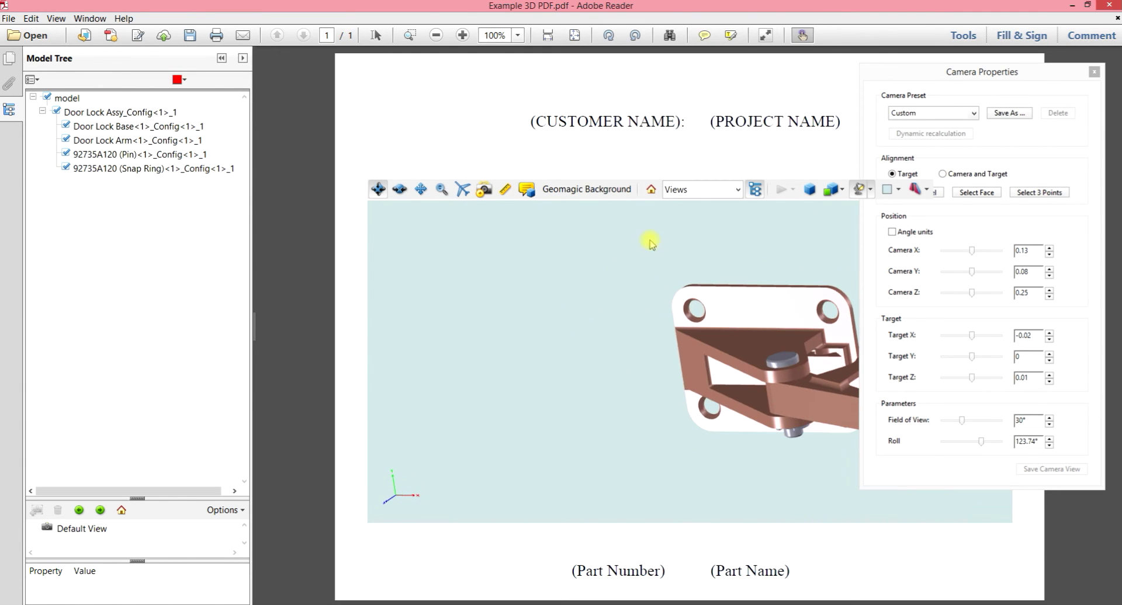
pyautogui.click(651, 191)
# Close the camera properties and orbit the door lock toward an upright front view.
pyautogui.click(1094, 71)
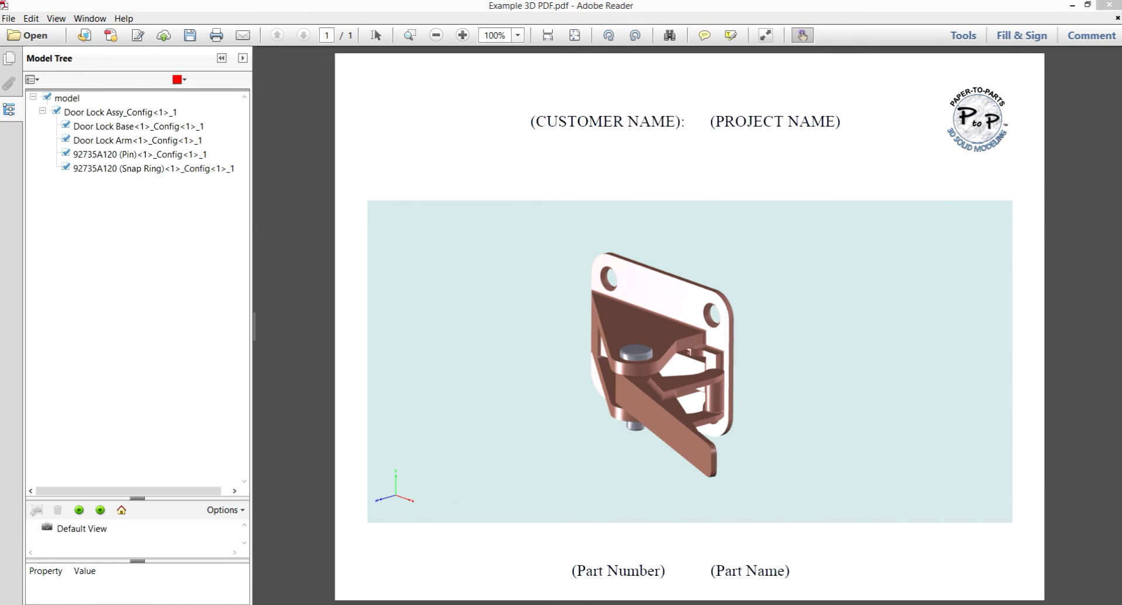
pyautogui.moveTo(796, 266)
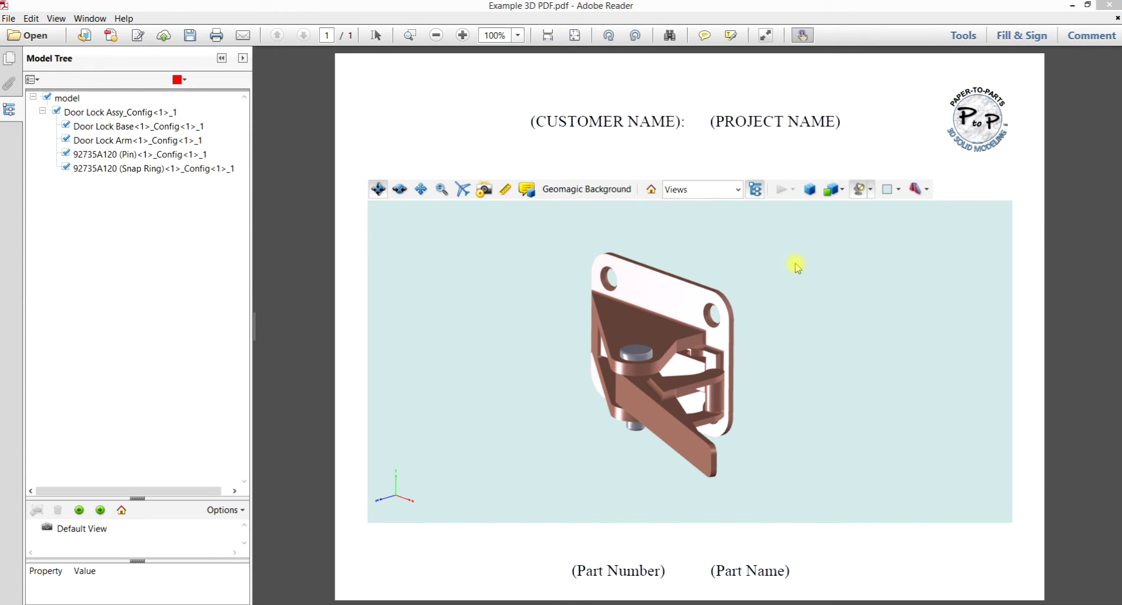
pyautogui.moveTo(547, 278); pyautogui.dragTo(707, 279)
pyautogui.moveTo(547, 298); pyautogui.dragTo(586, 280)
pyautogui.moveTo(729, 370); pyautogui.dragTo(565, 294)
# Toggle repeatedly between orthographic and perspective projection, ending in perspective.
pyautogui.click(808, 191)
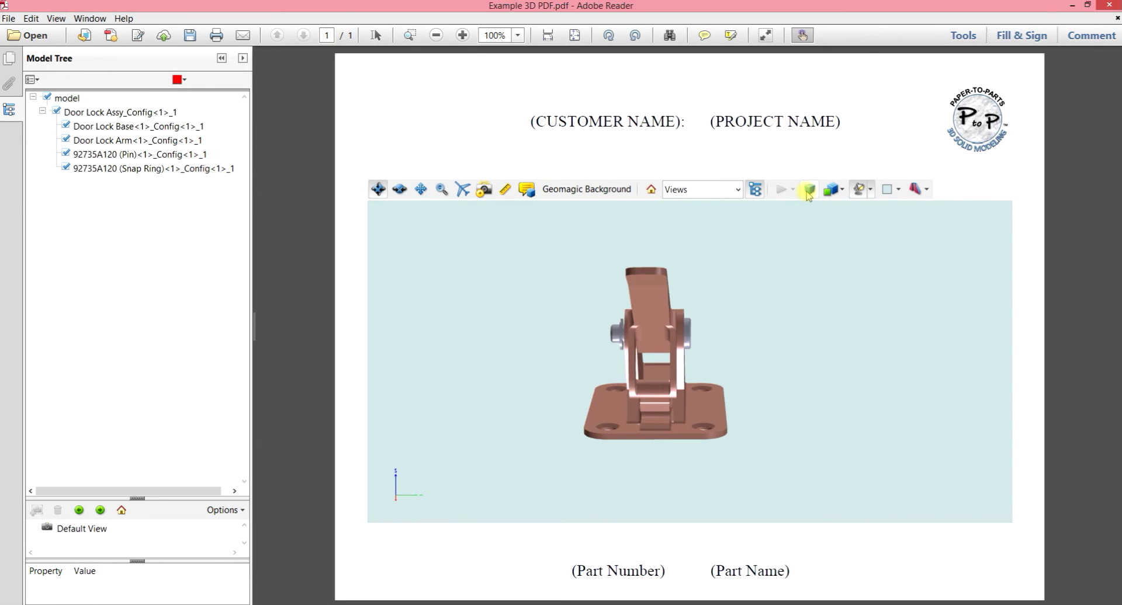
pyautogui.click(809, 190)
pyautogui.click(809, 191)
pyautogui.click(809, 190)
pyautogui.click(809, 191)
pyautogui.click(809, 190)
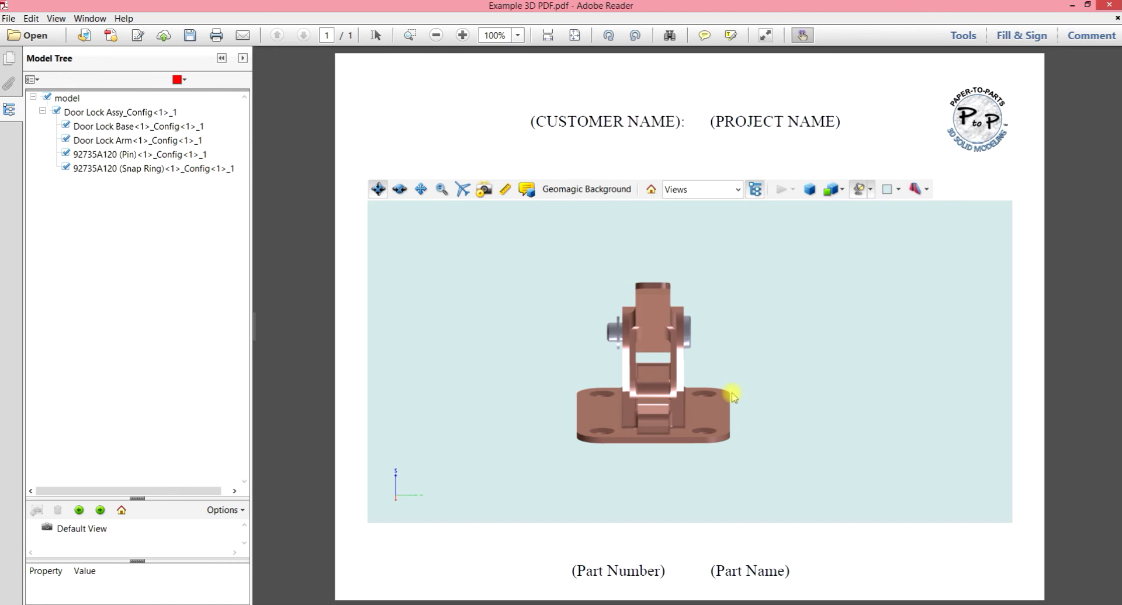
pyautogui.click(810, 193)
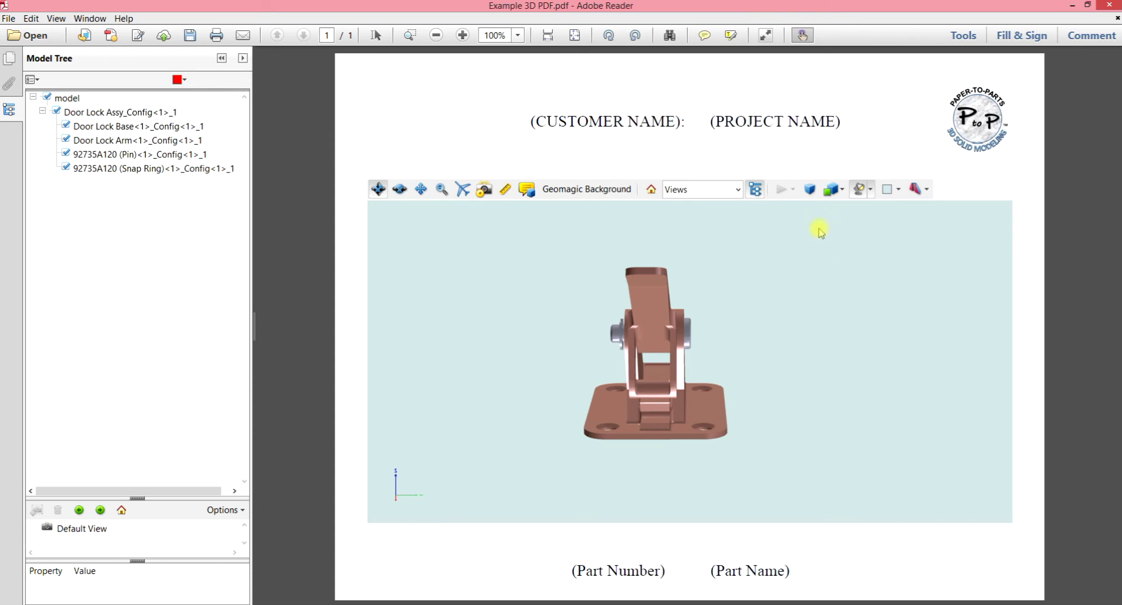
pyautogui.click(811, 191)
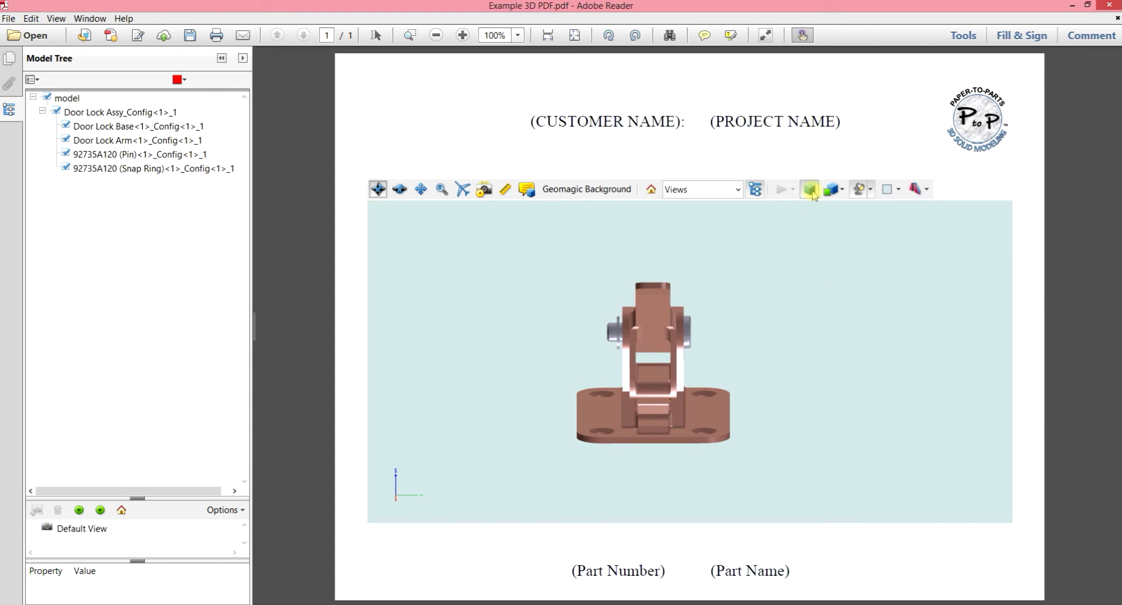
pyautogui.click(811, 191)
# Rotate the door lock to an angled view and compare orthographic and perspective projection again.
pyautogui.moveTo(561, 331); pyautogui.dragTo(760, 274)
pyautogui.click(811, 191)
pyautogui.click(811, 191)
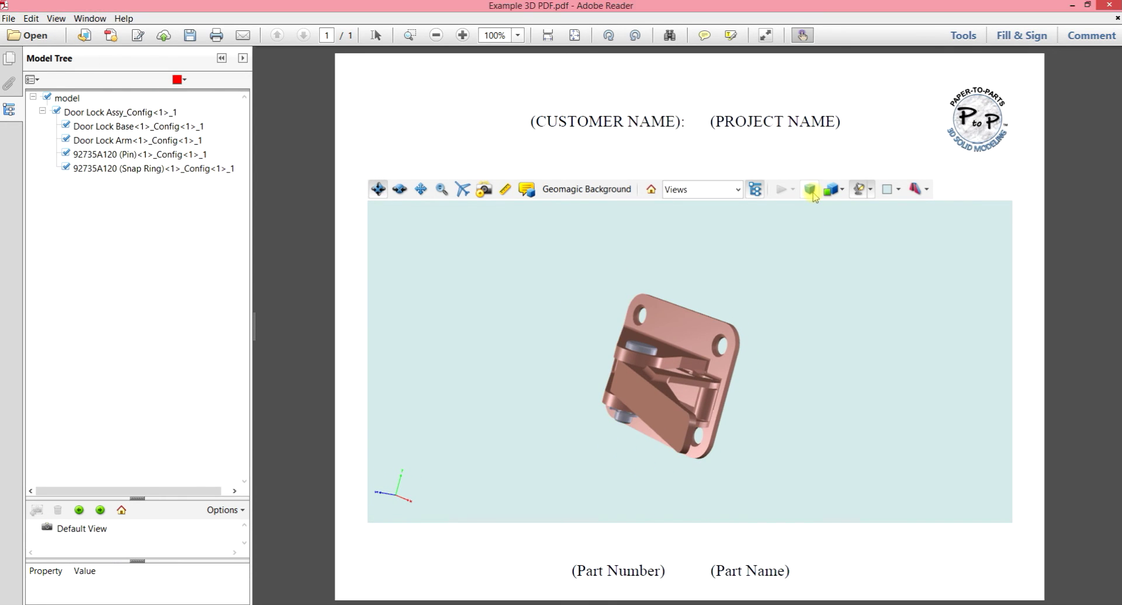
pyautogui.click(811, 190)
pyautogui.click(811, 191)
pyautogui.click(812, 193)
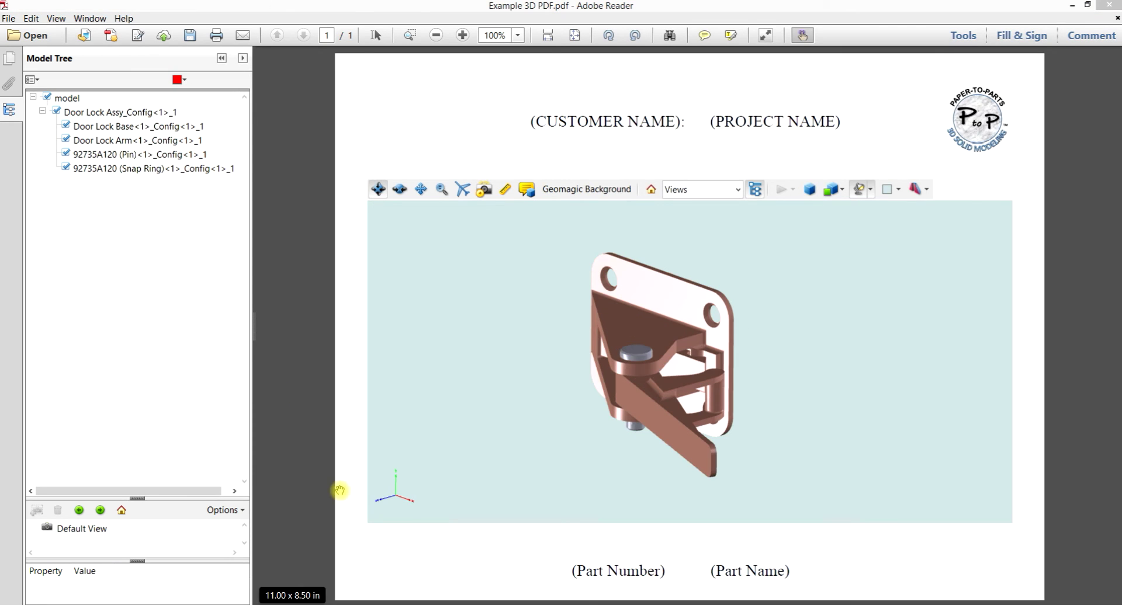
pyautogui.click(843, 191)
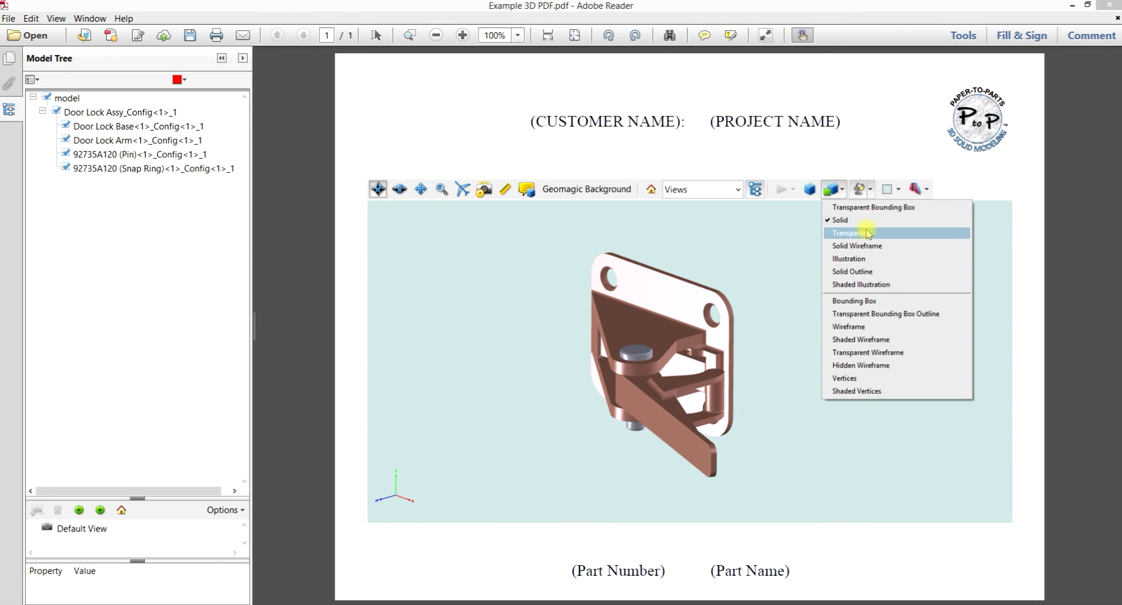
pyautogui.click(859, 233)
pyautogui.click(843, 193)
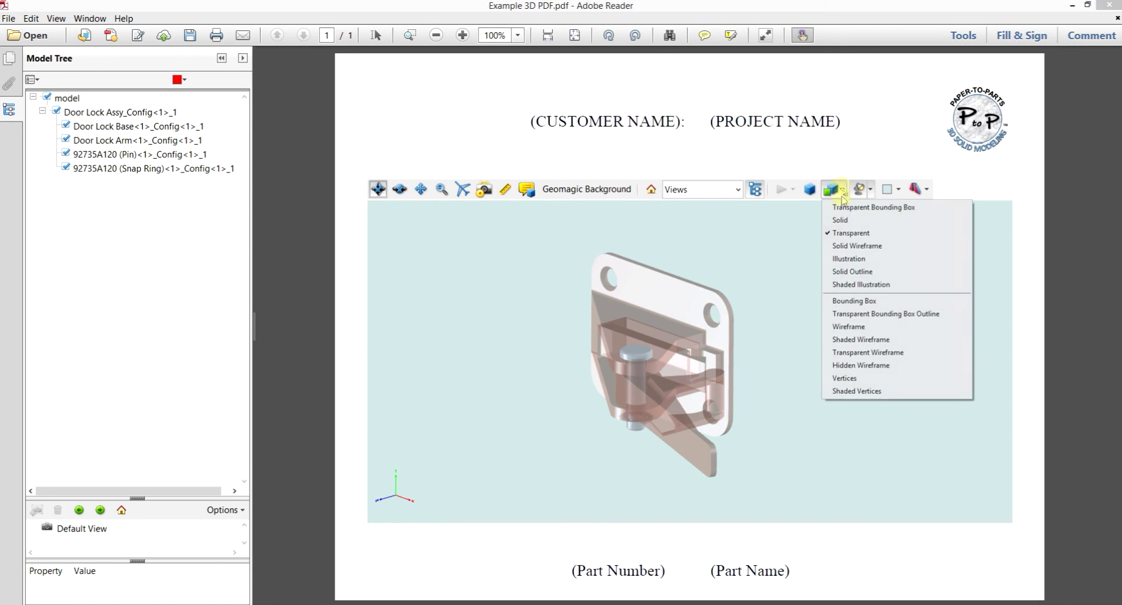
pyautogui.click(853, 246)
pyautogui.click(843, 192)
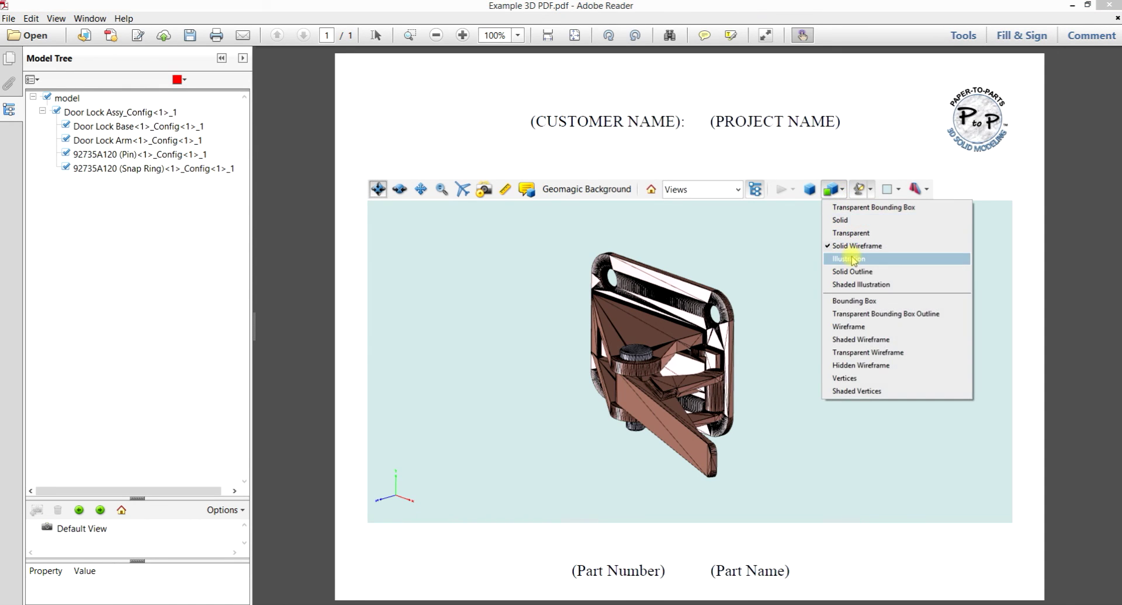
pyautogui.click(854, 259)
pyautogui.click(843, 192)
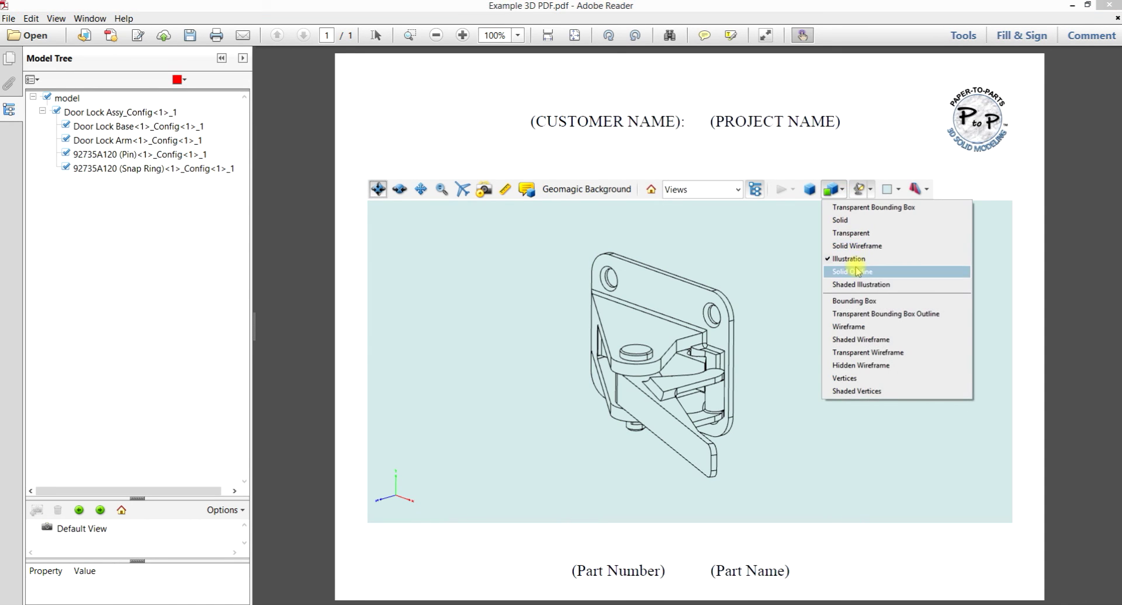
pyautogui.click(852, 271)
pyautogui.click(842, 191)
pyautogui.click(860, 284)
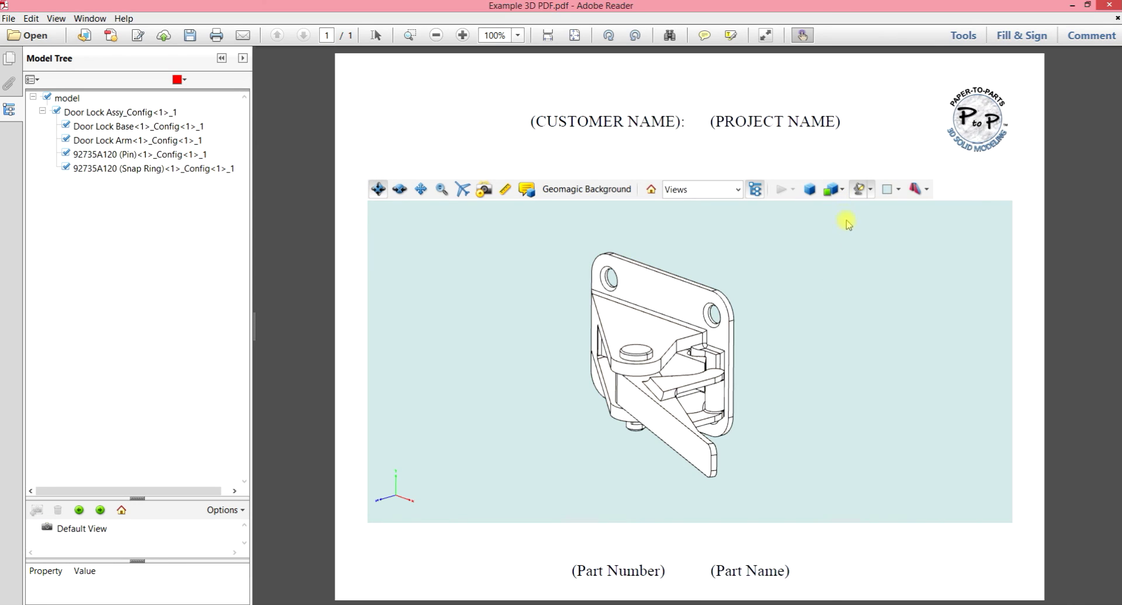
pyautogui.click(843, 191)
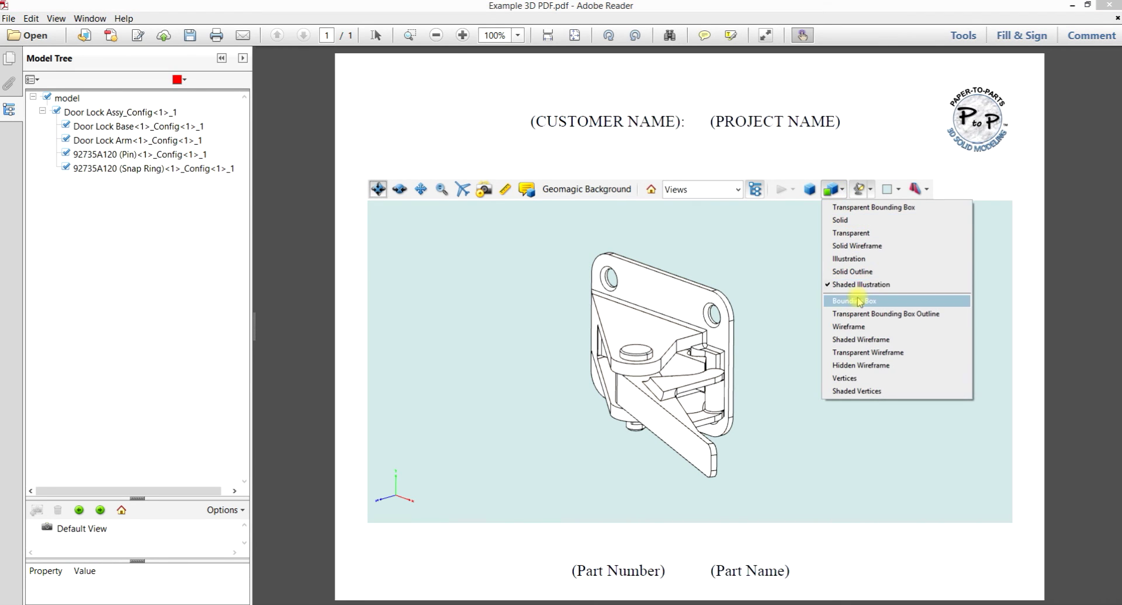
pyautogui.click(854, 300)
pyautogui.click(843, 191)
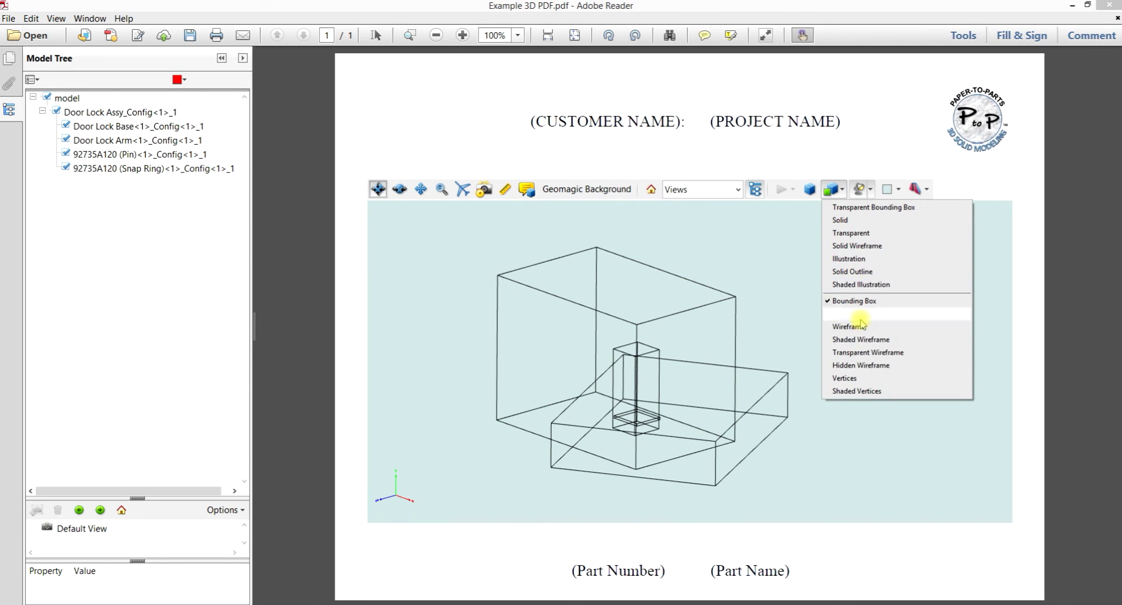
pyautogui.click(864, 352)
pyautogui.click(842, 191)
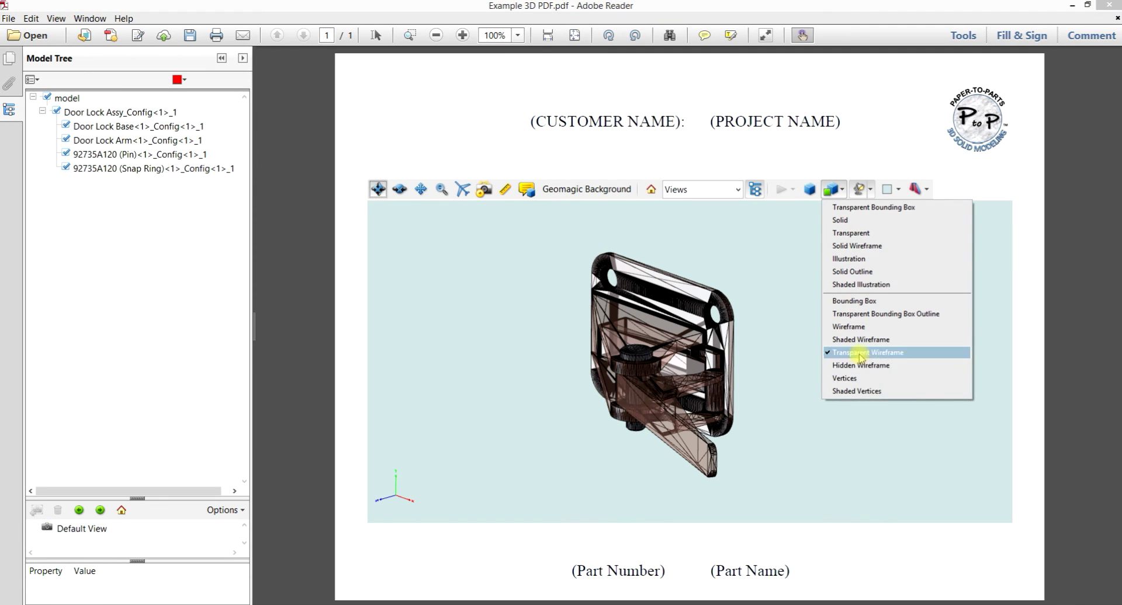
pyautogui.click(856, 391)
pyautogui.click(843, 191)
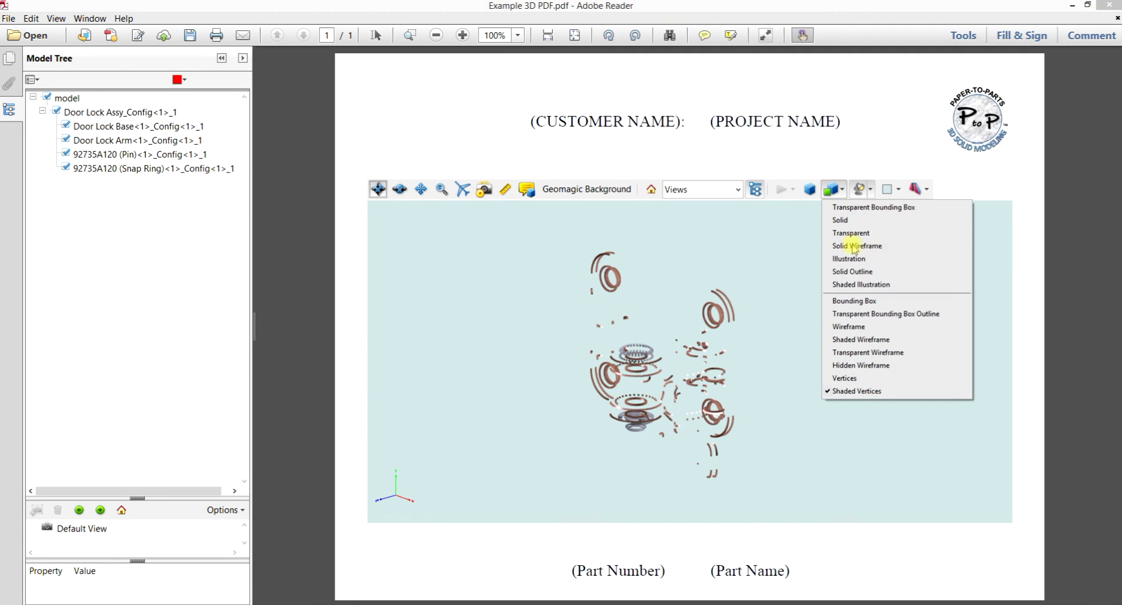
pyautogui.click(853, 326)
pyautogui.click(843, 191)
pyautogui.click(853, 233)
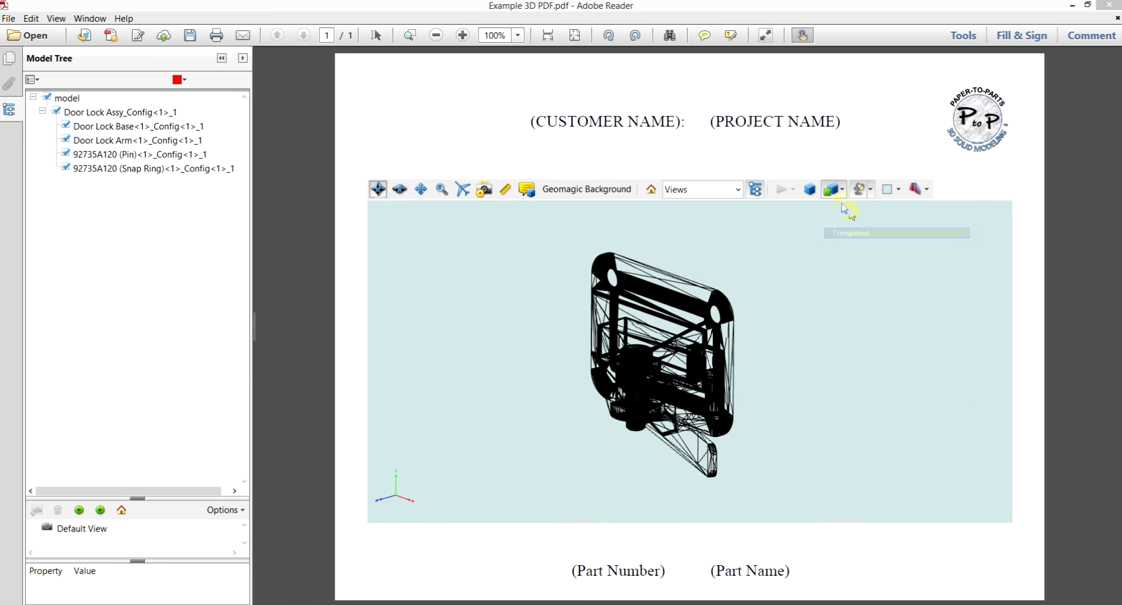
pyautogui.click(842, 190)
pyautogui.click(841, 220)
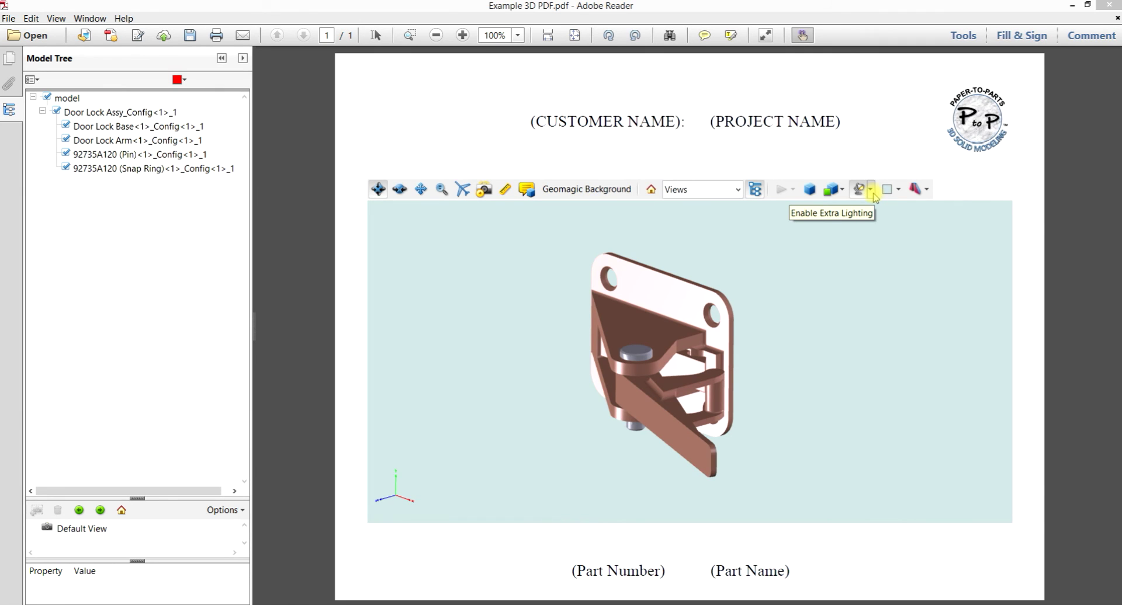
pyautogui.click(873, 193)
pyautogui.click(886, 255)
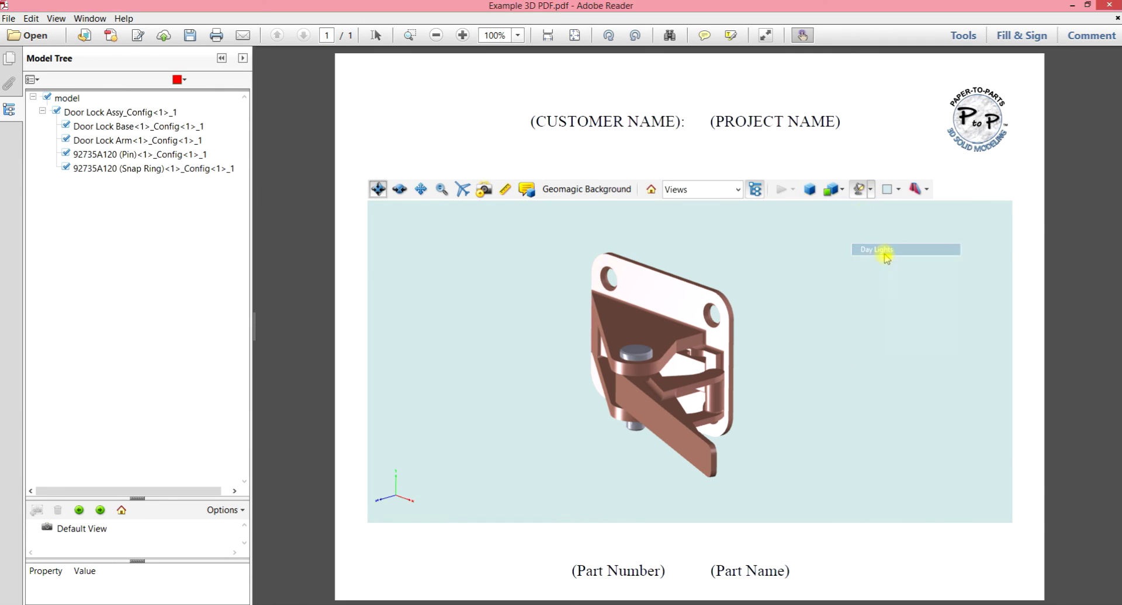
pyautogui.click(870, 190)
pyautogui.click(885, 263)
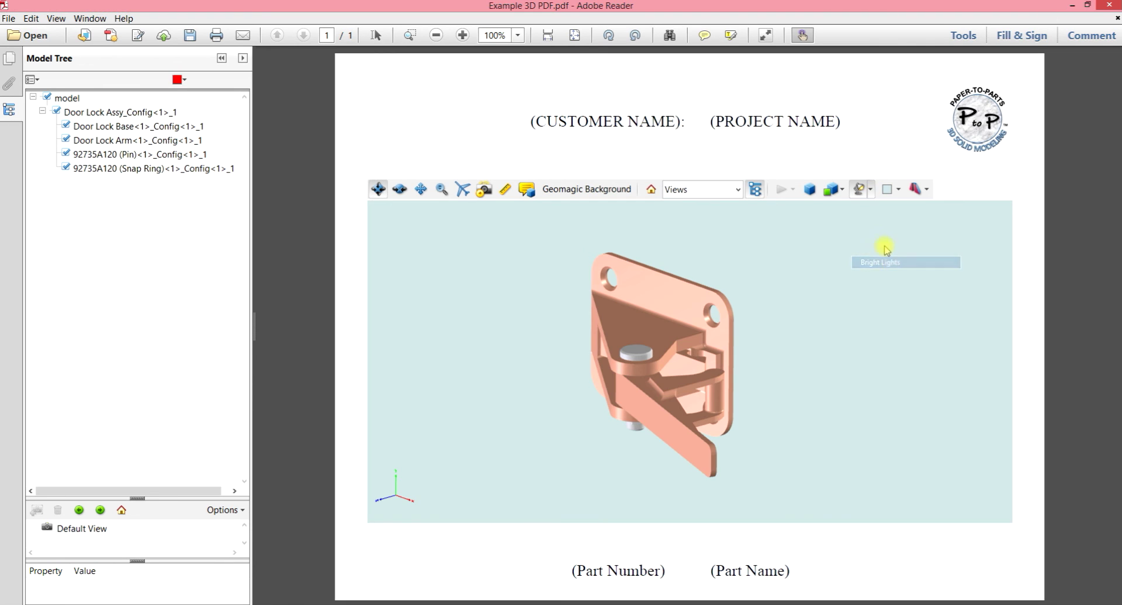
pyautogui.click(872, 189)
pyautogui.click(889, 275)
pyautogui.click(871, 189)
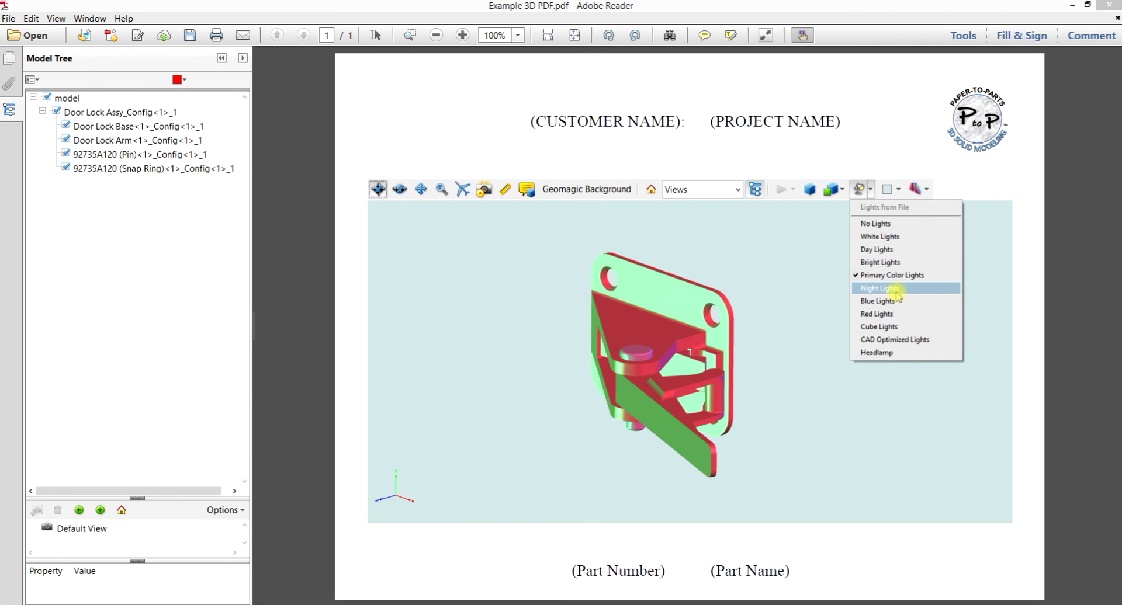
pyautogui.click(883, 289)
pyautogui.click(870, 189)
pyautogui.click(879, 301)
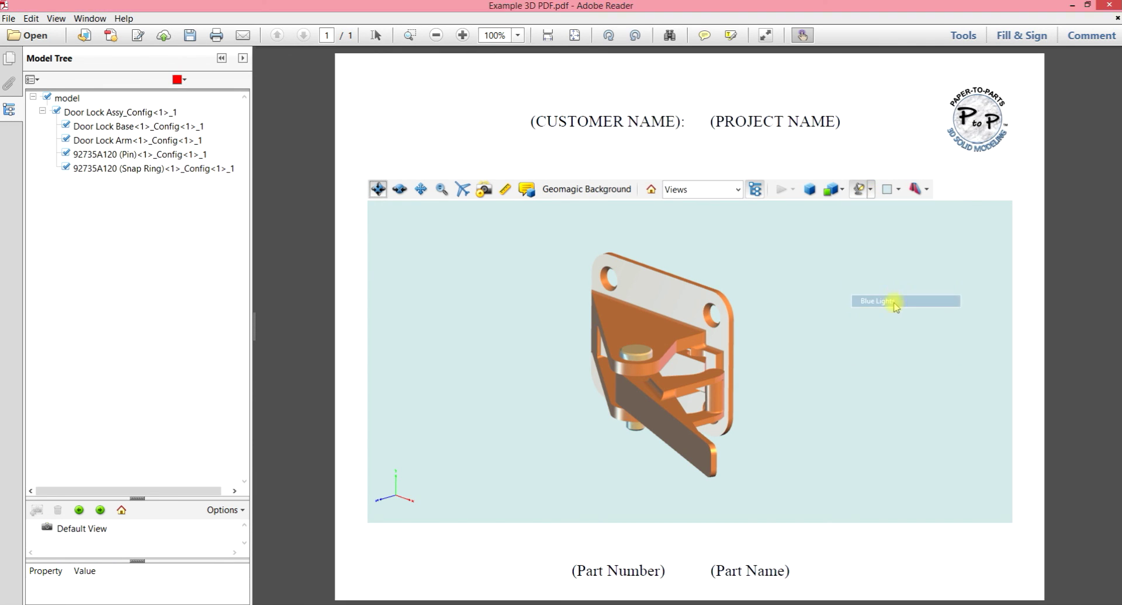
pyautogui.click(871, 190)
pyautogui.click(883, 313)
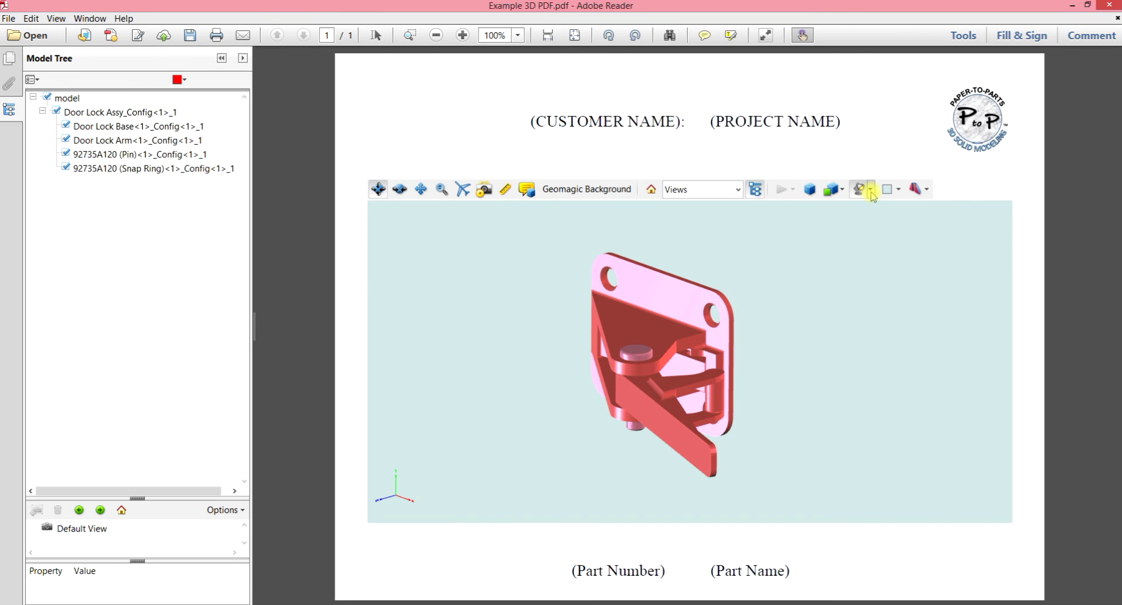
pyautogui.click(870, 190)
pyautogui.click(879, 327)
pyautogui.click(870, 190)
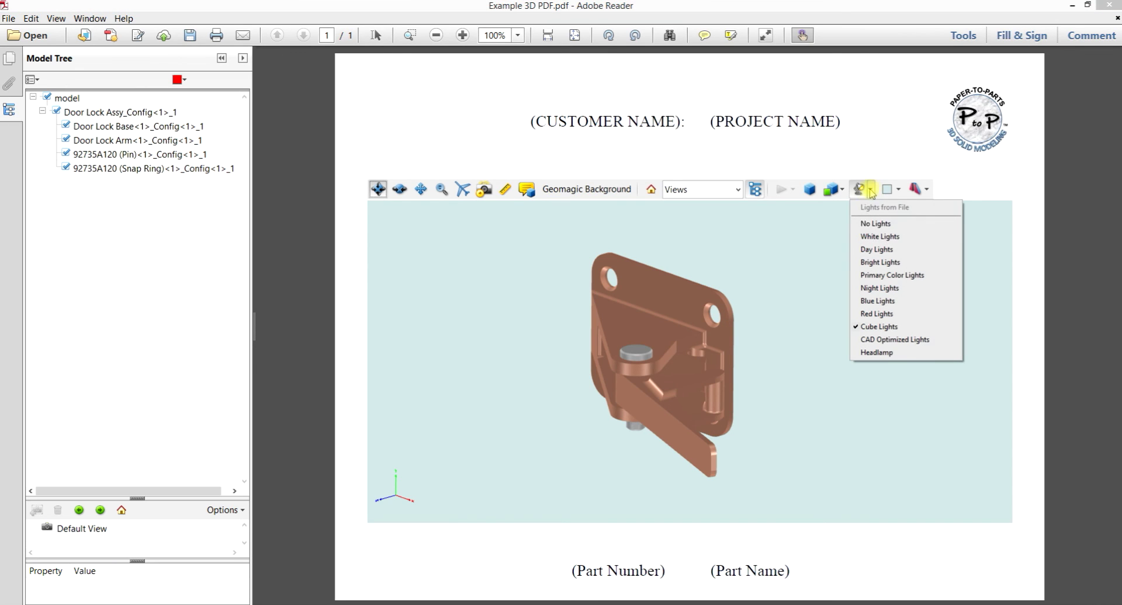
pyautogui.click(886, 238)
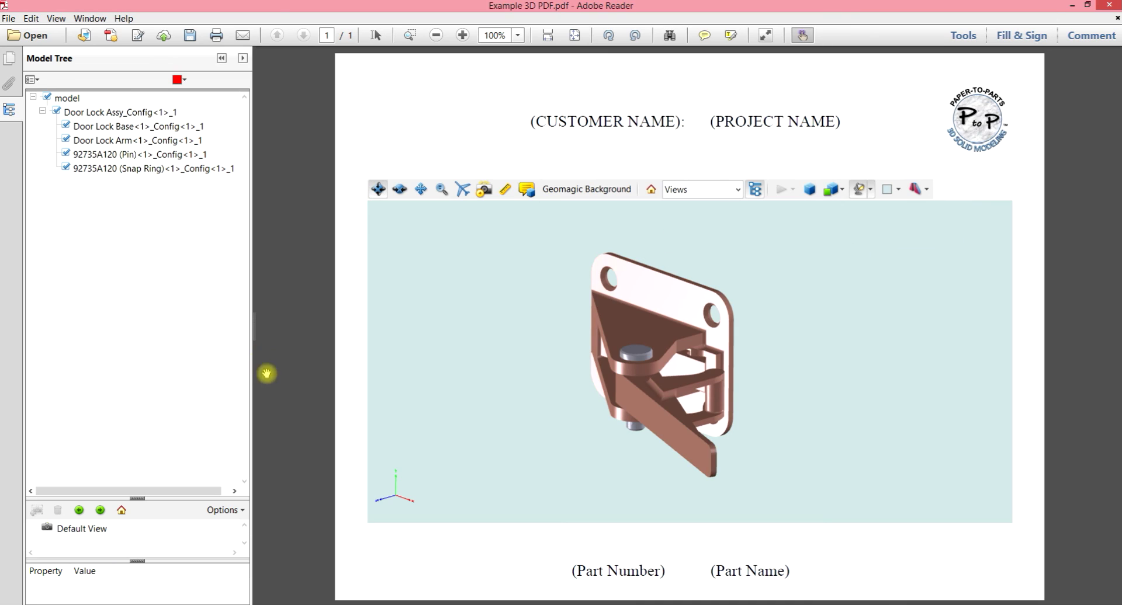
pyautogui.moveTo(899, 249)
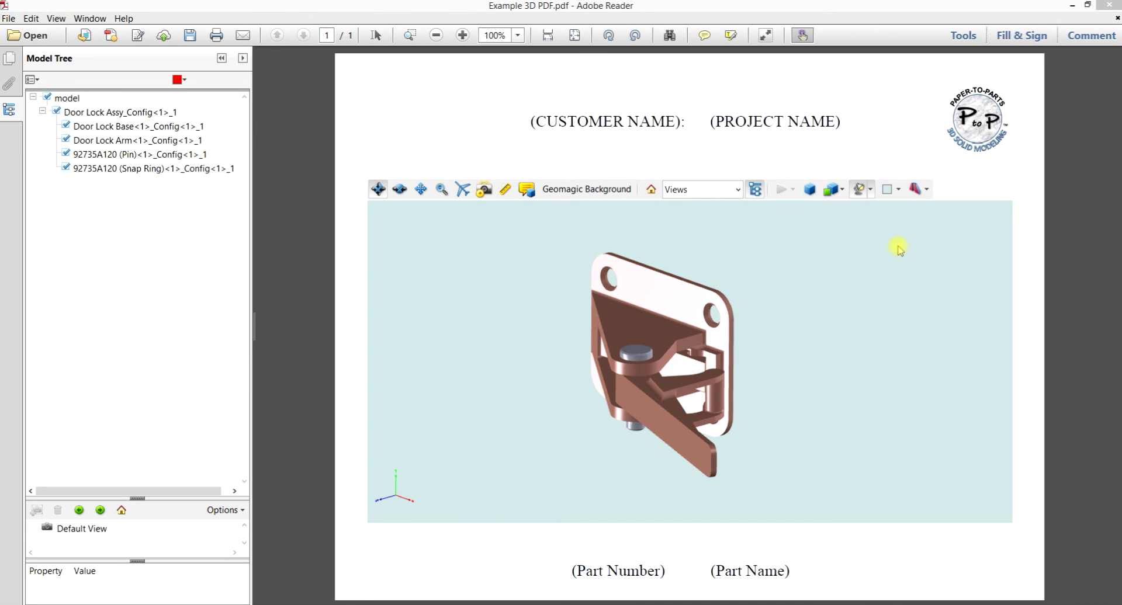
pyautogui.click(899, 190)
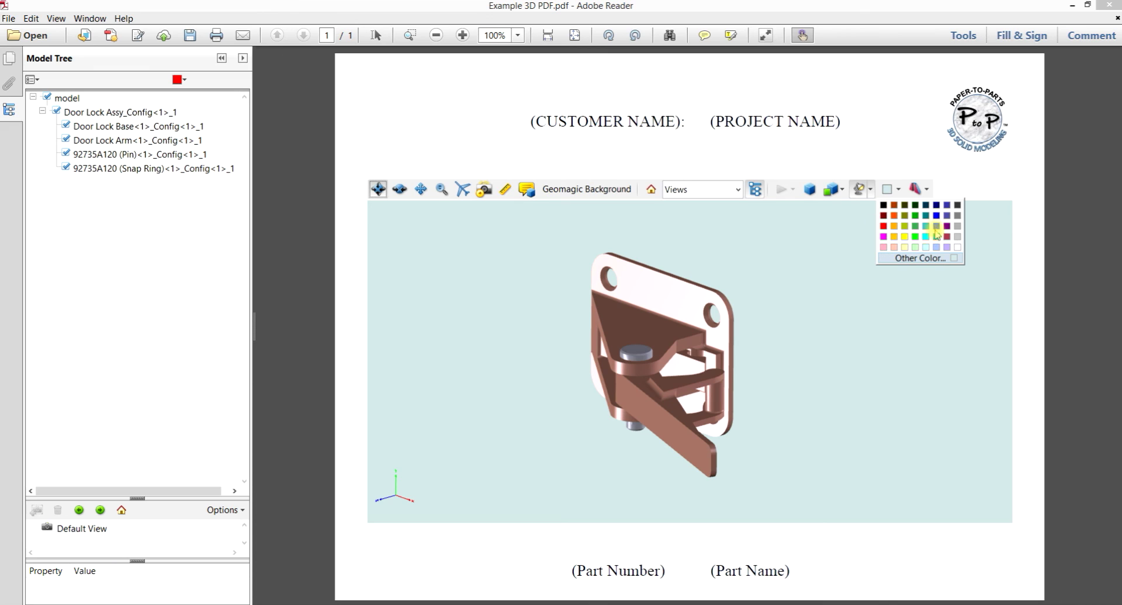
pyautogui.click(913, 259)
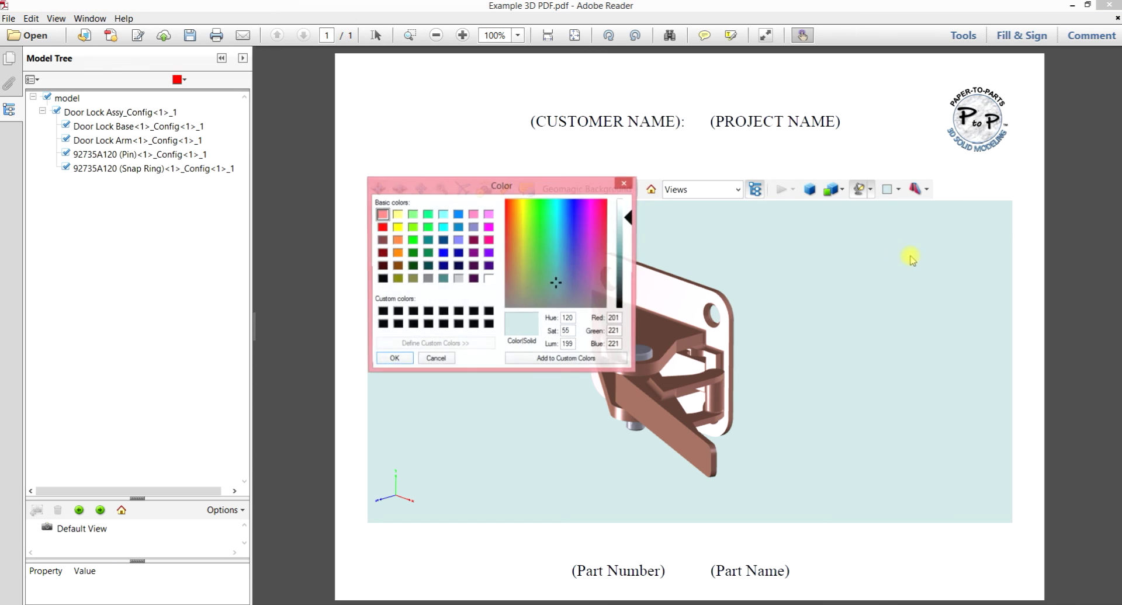
pyautogui.click(522, 244)
pyautogui.click(407, 360)
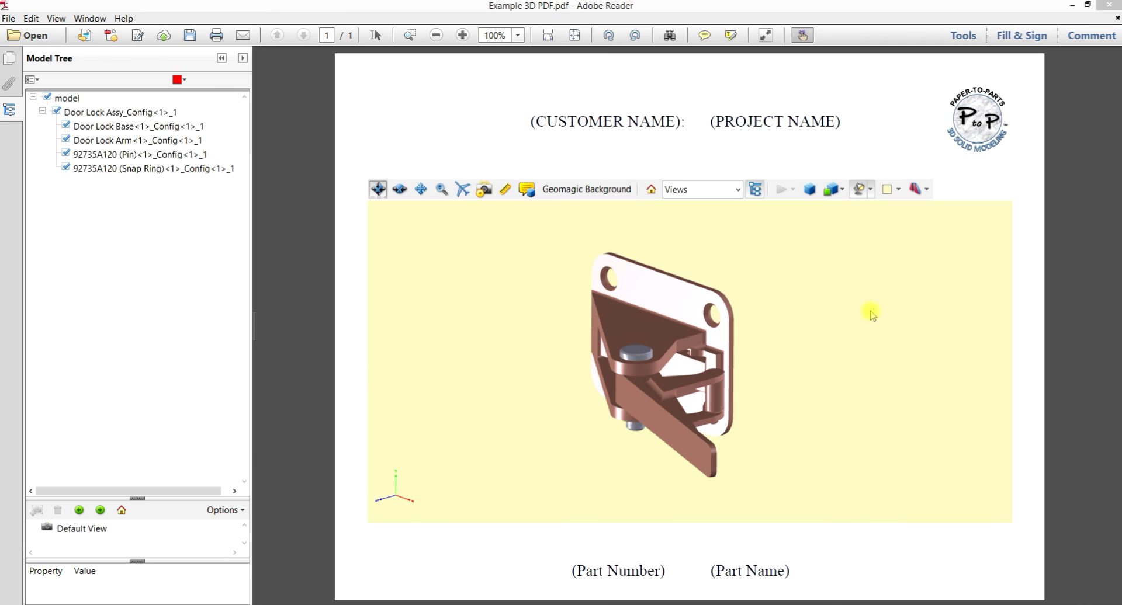
pyautogui.click(898, 190)
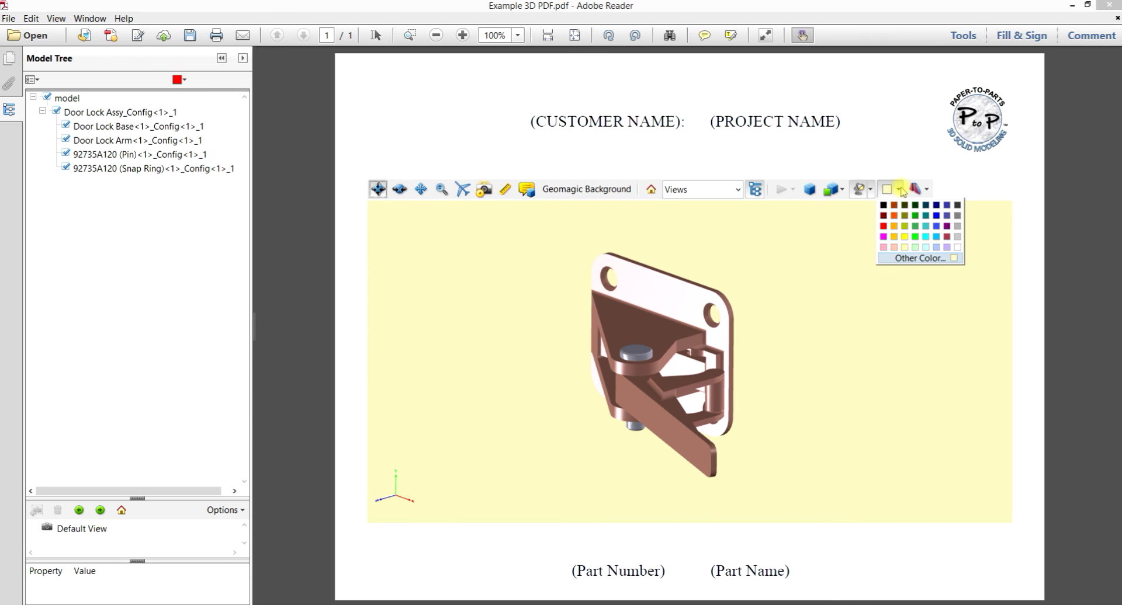
pyautogui.click(948, 227)
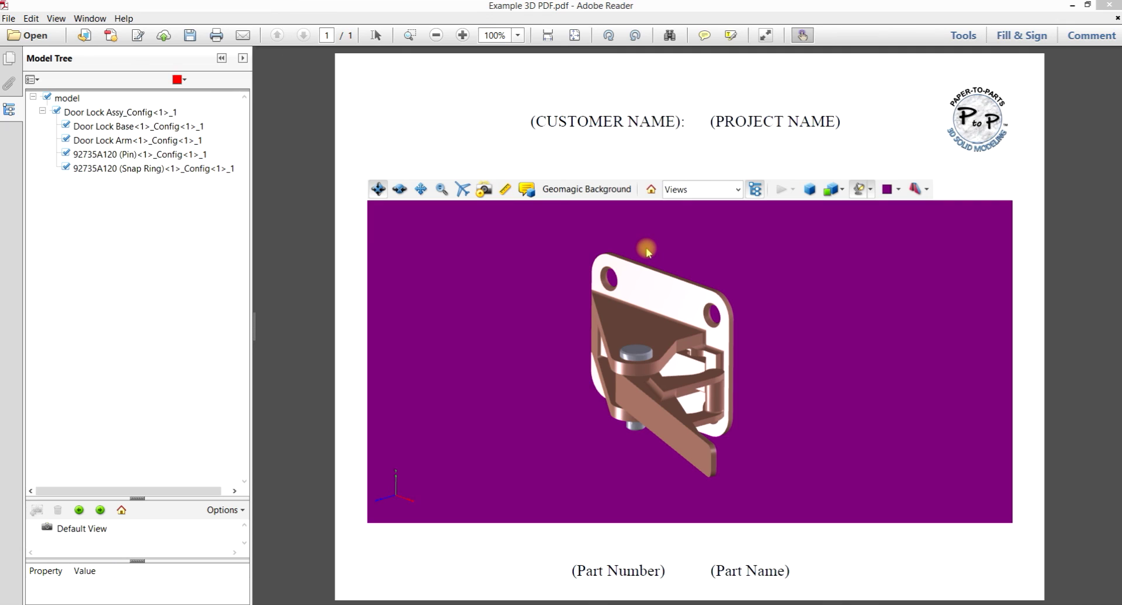
pyautogui.click(651, 190)
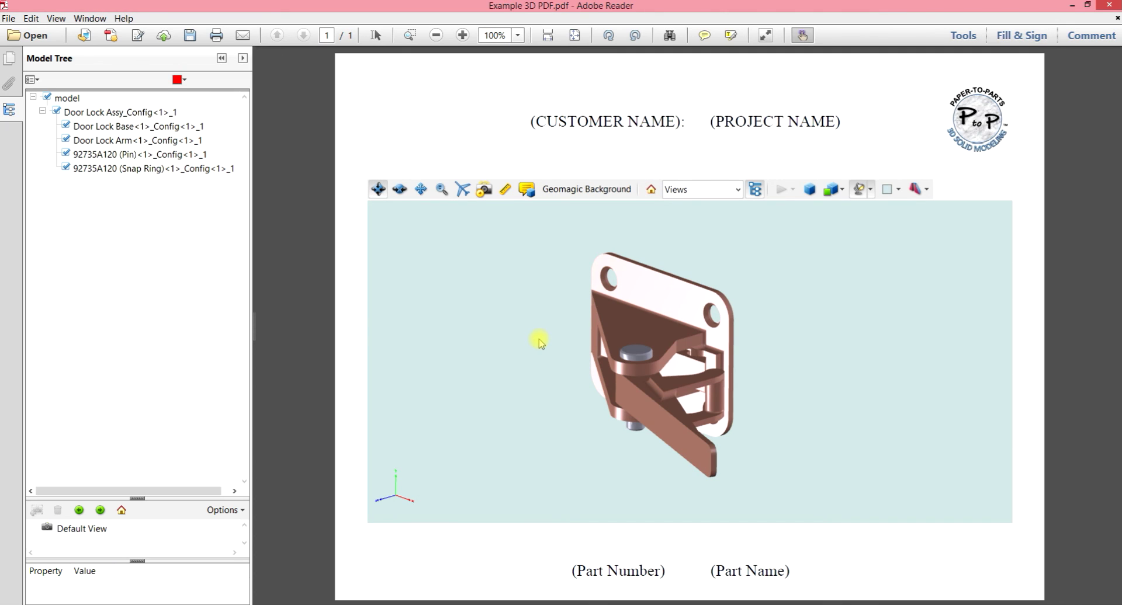